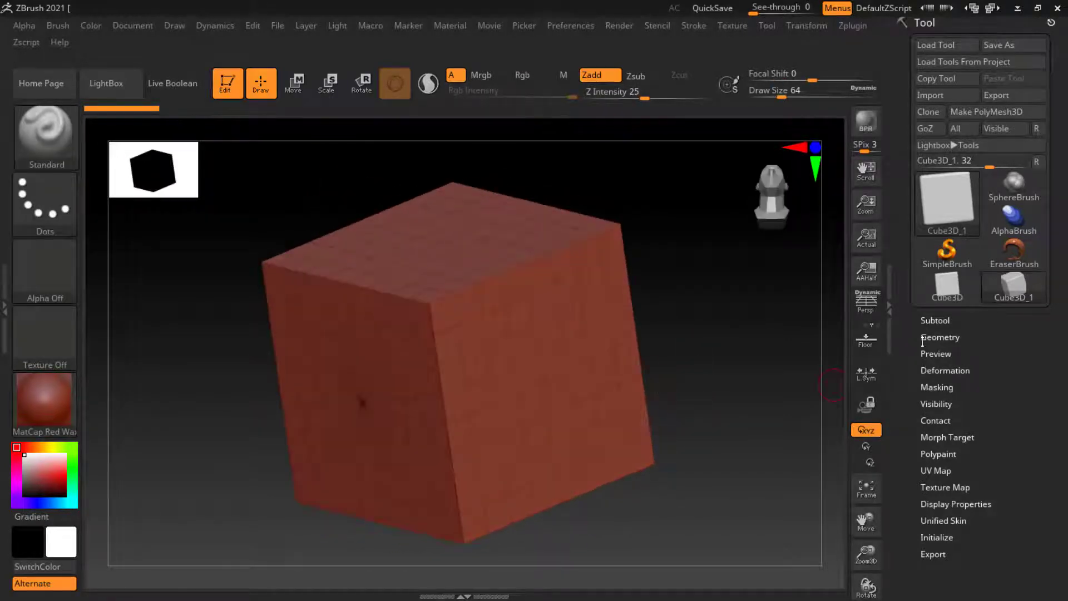
- Open the size settings in the cube's geometry options
left_click(933, 319)
left_click_drag(907, 387, 894, 267)
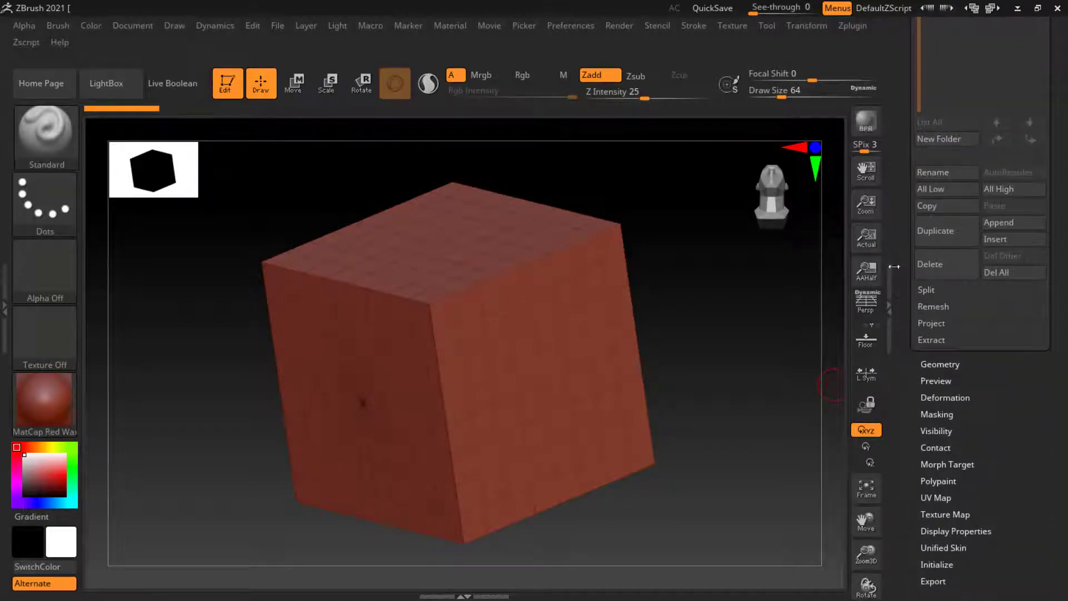
left_click(946, 363)
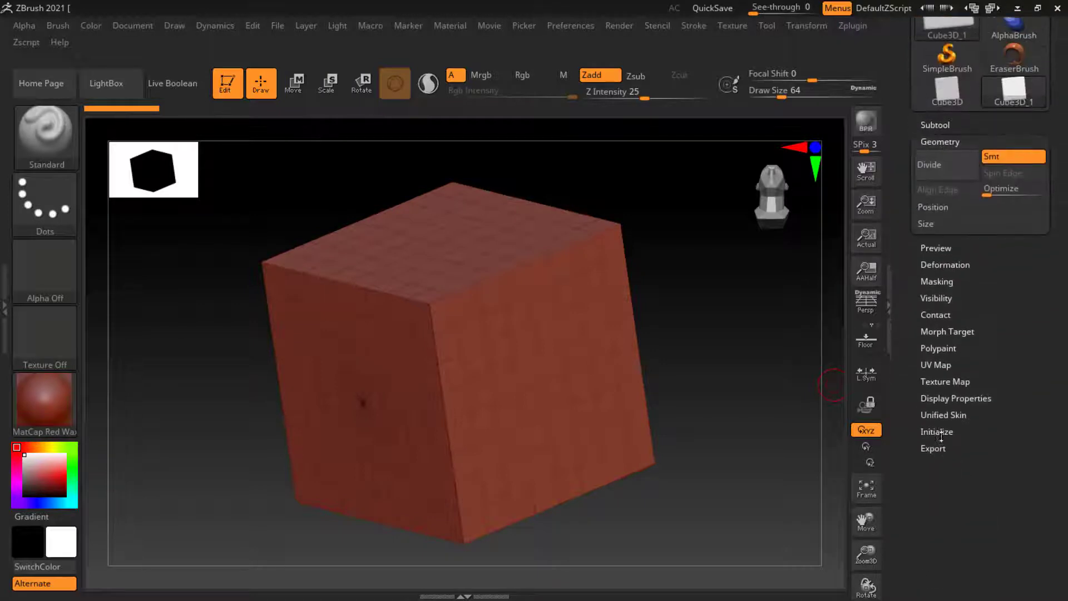
left_click(926, 225)
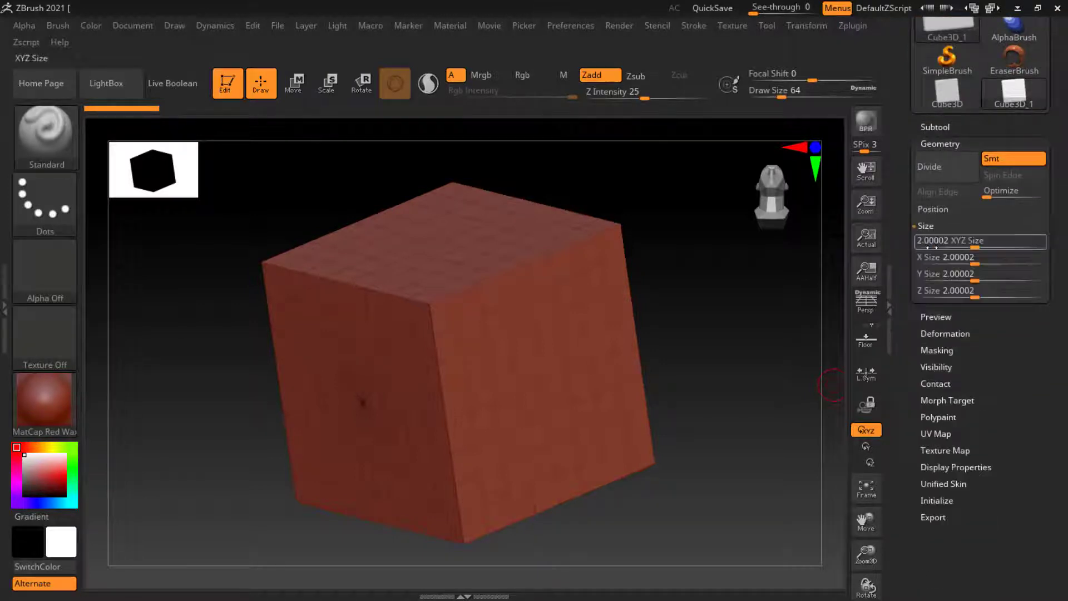
- Try narrowing the cube along X, and set its X size back to 2
left_click_drag(982, 244, 970, 263)
left_click(970, 243)
type("2")
key("Return")
left_click(969, 259)
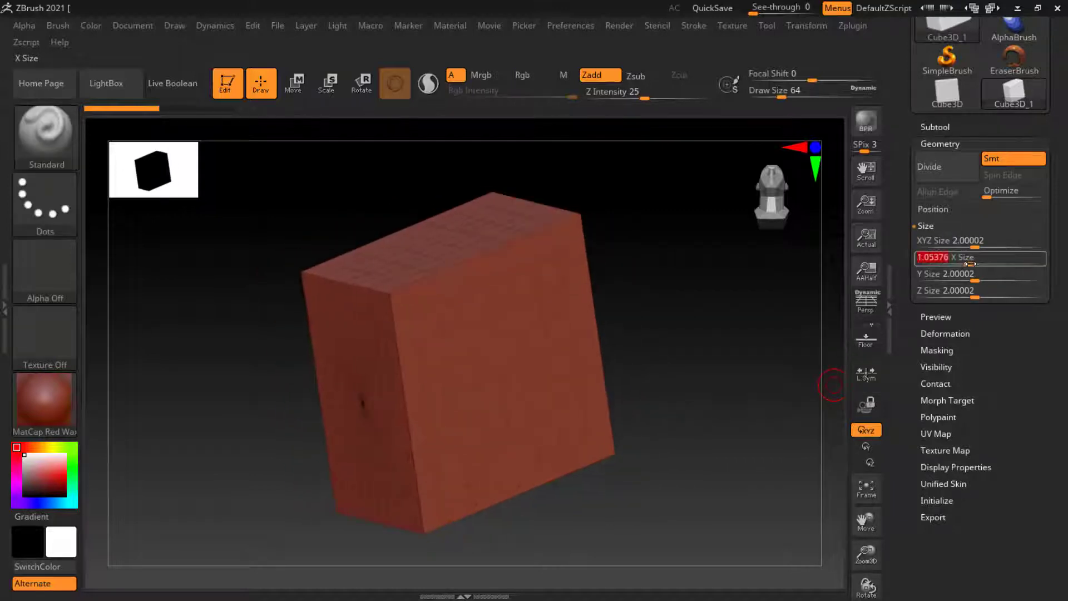
type("2")
key("Return")
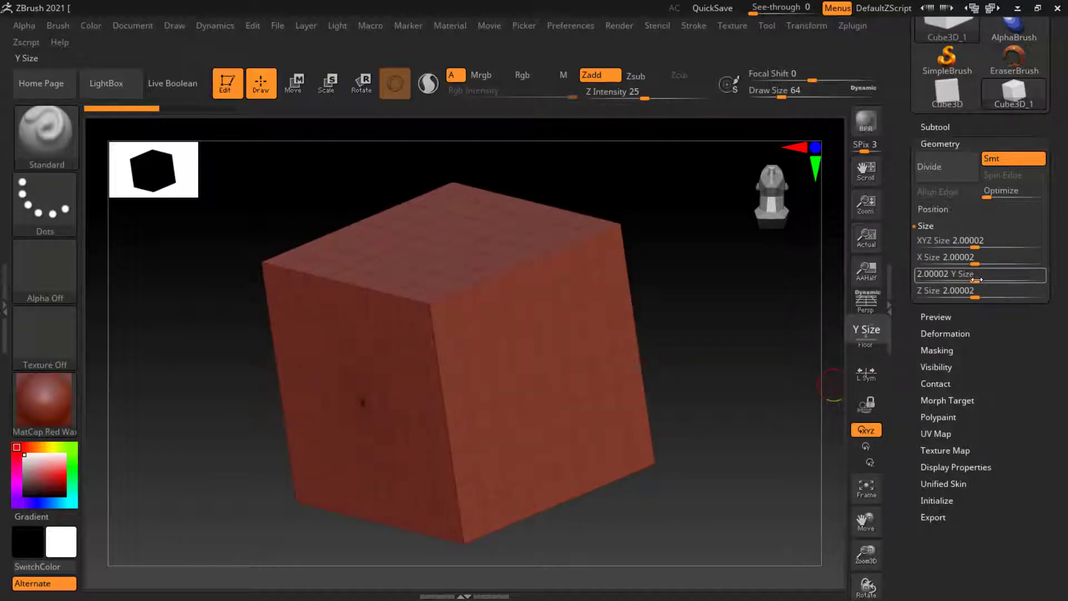
- Flatten the cube into a slab by reducing its Z size to about 0.32 and keeping the Y size at 2
left_click_drag(977, 280, 958, 298)
left_click(969, 277)
type("2")
key("Return")
left_click_drag(667, 386, 651, 459)
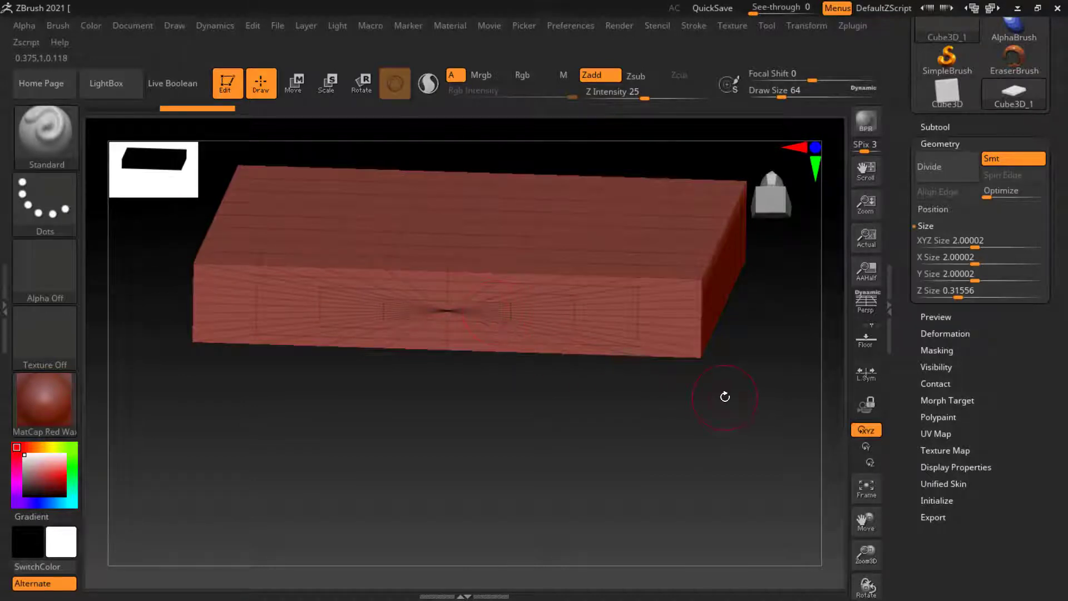
- Convert the flattened cube into an editable PolyMesh3D and turn off its polygon wireframe display
left_click(946, 143)
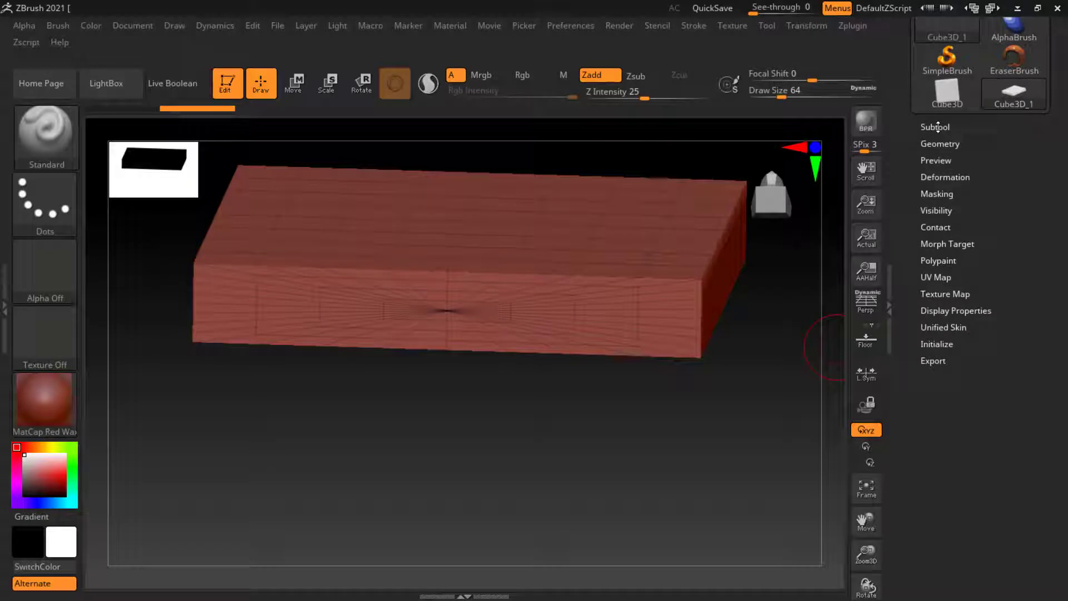
left_click(938, 128)
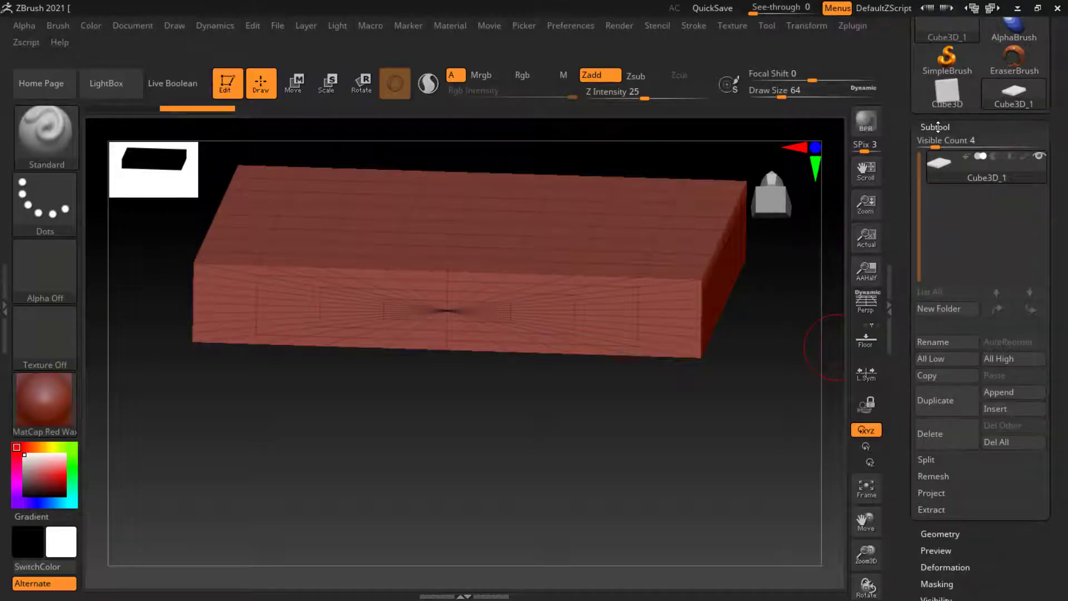
scroll(925, 113, "up", 5)
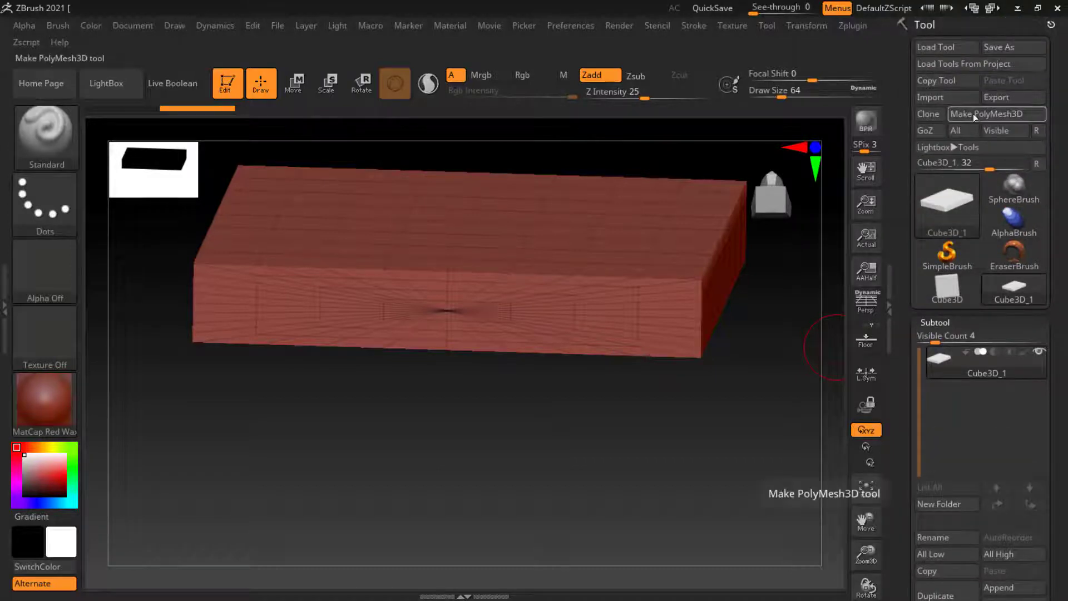
left_click(973, 114)
left_click_drag(768, 298, 799, 360)
key("shift+f")
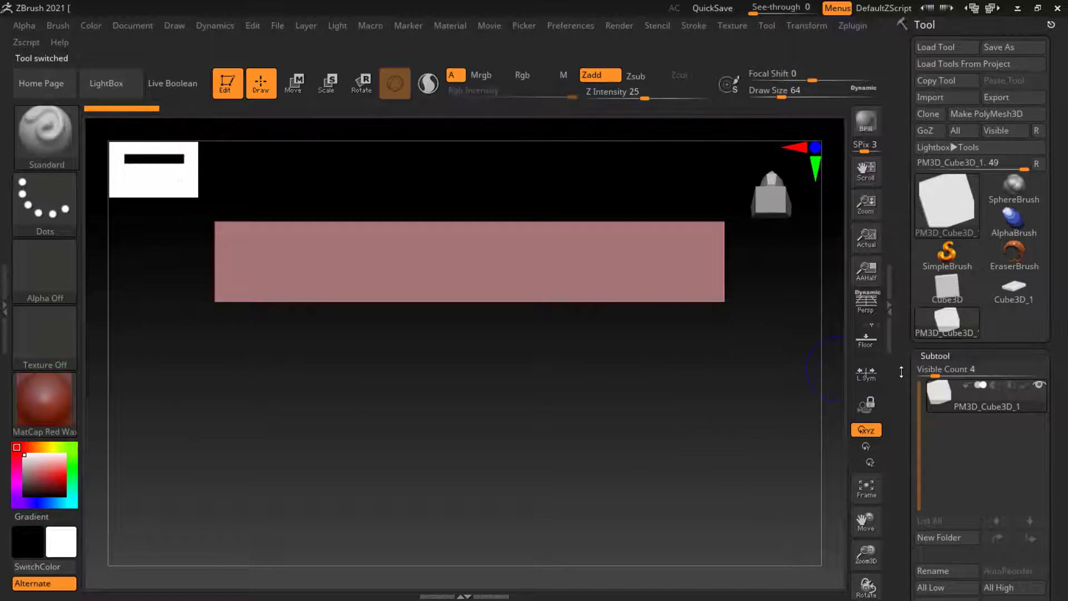
- Remesh the slab with ZRemesher at a target polygon count of 5 and hide the wireframe in front view
left_click_drag(903, 374, 902, 263)
scroll(907, 267, "down", 5)
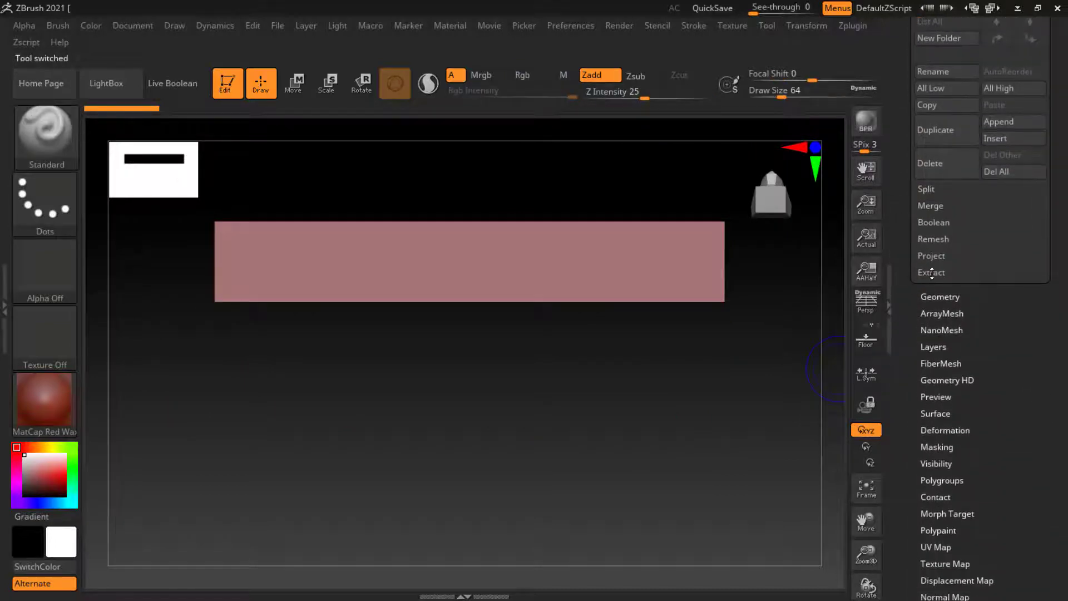
left_click(934, 298)
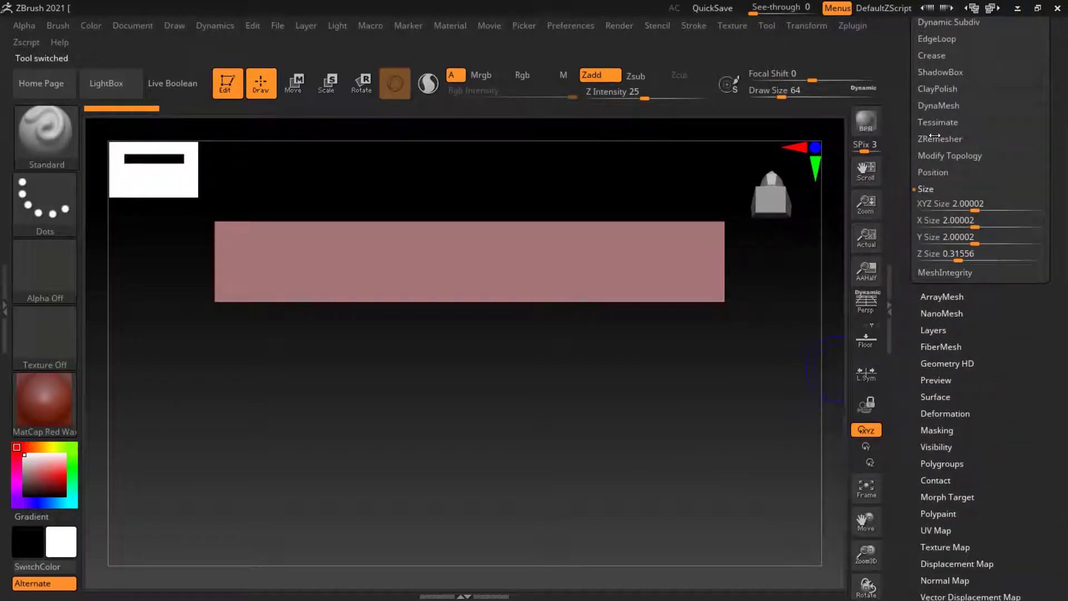
left_click(937, 139)
left_click_drag(754, 356, 755, 368)
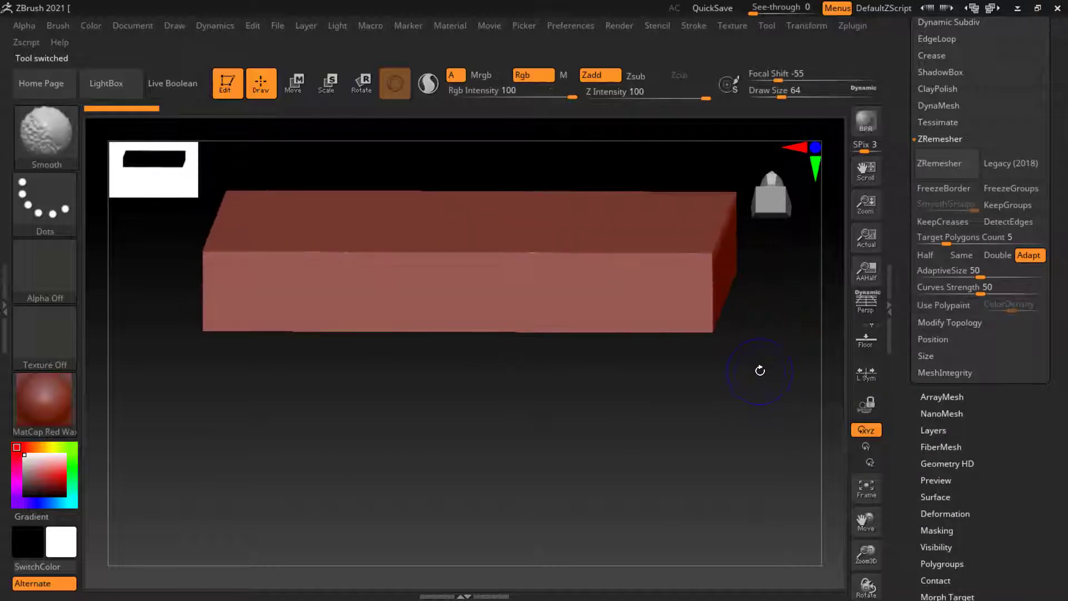
key("shift+f")
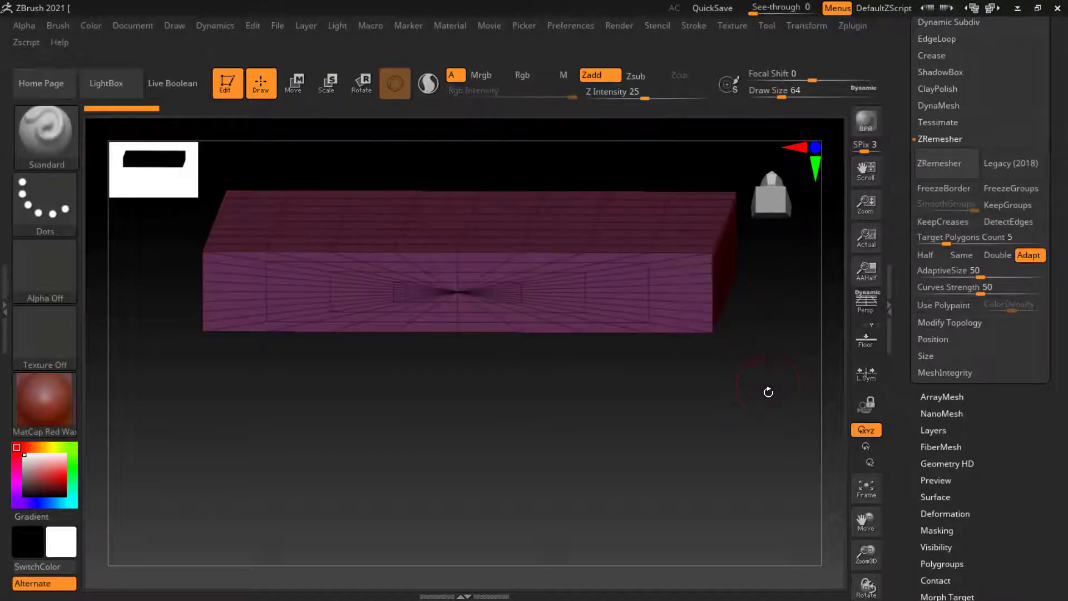
left_click(936, 164)
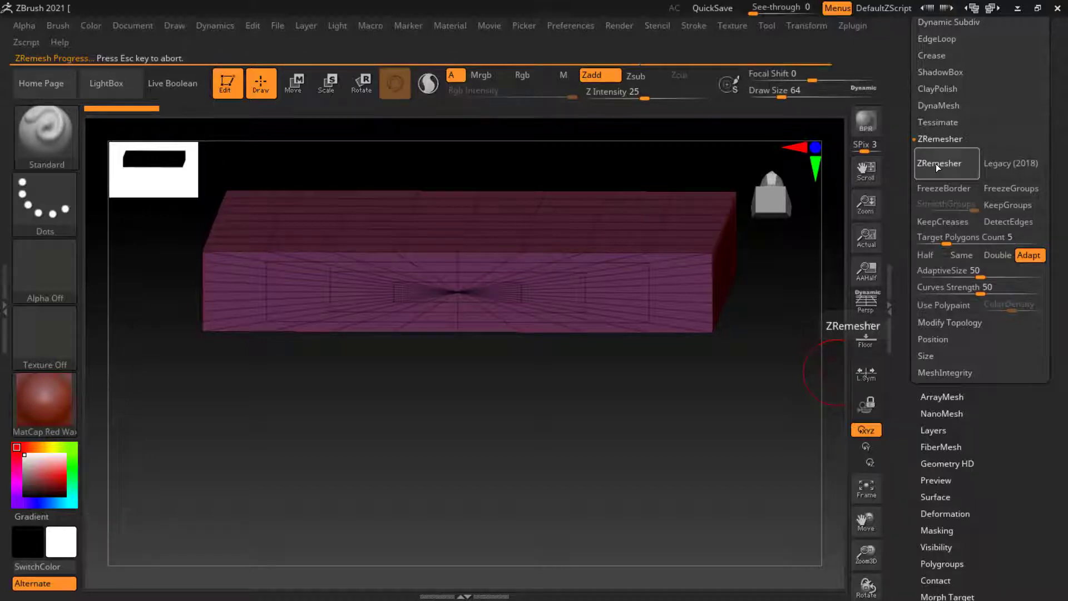
left_click_drag(544, 409, 738, 415)
key("shift+f")
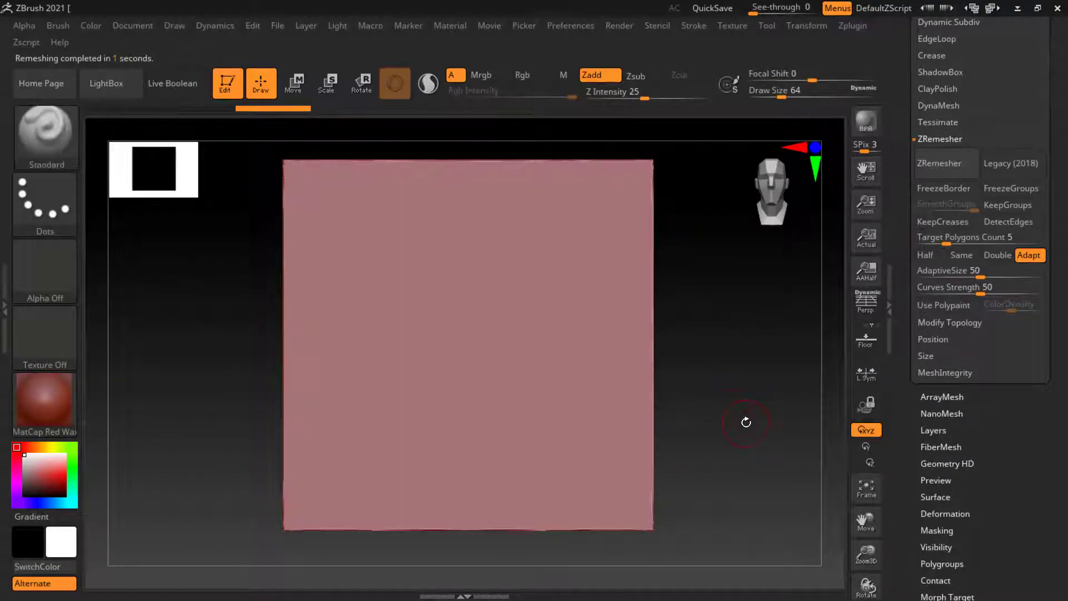
- Assign BasicMaterial to the slab and subdivide its mesh to subdivision level 4
left_click(39, 389)
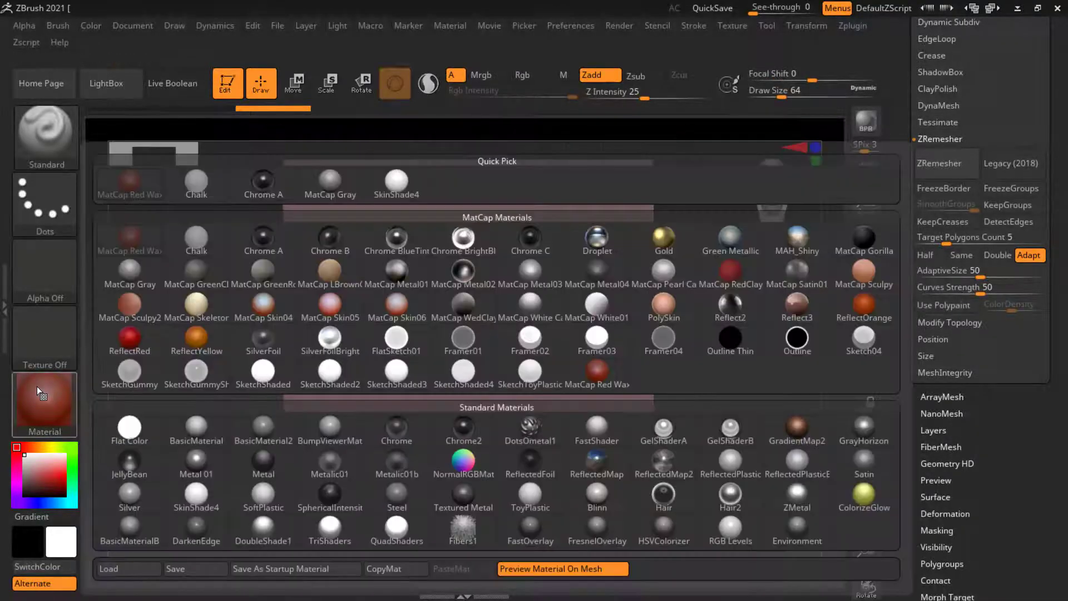
left_click(211, 429)
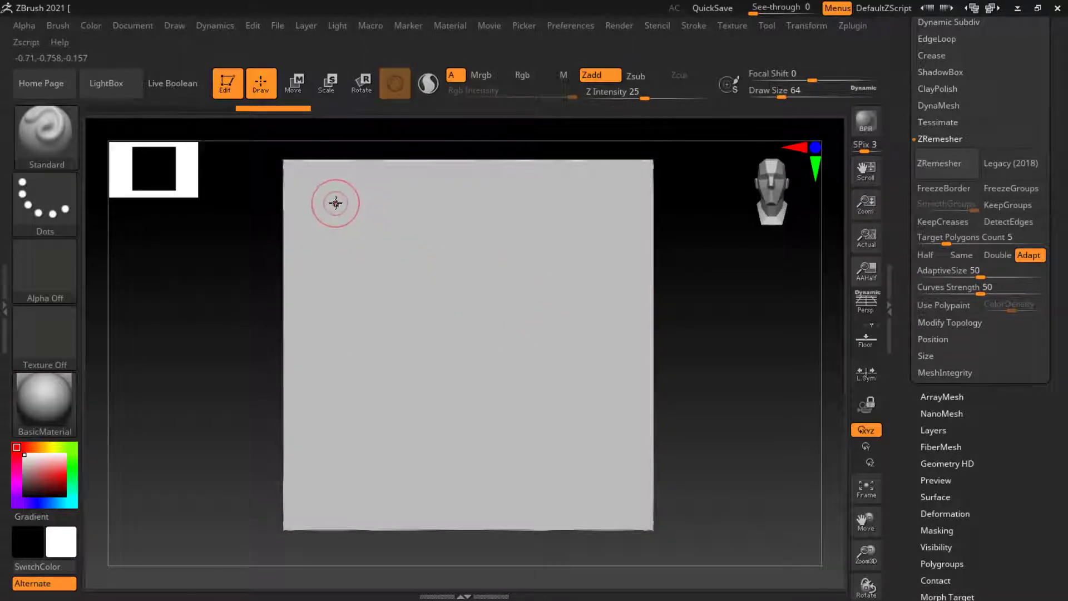
key("shift")
key("ctrl")
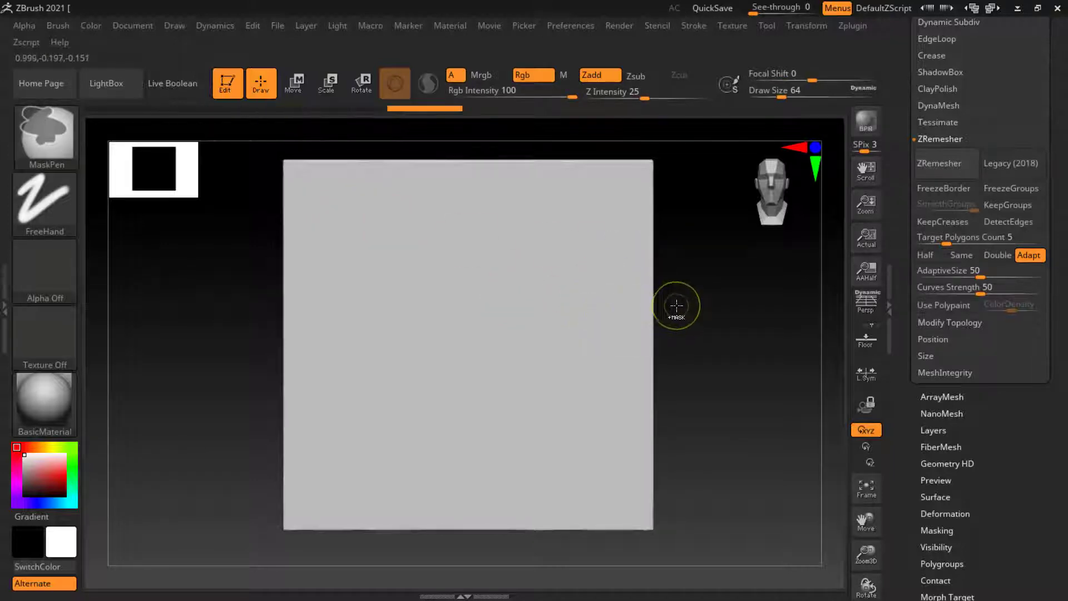
key("shift")
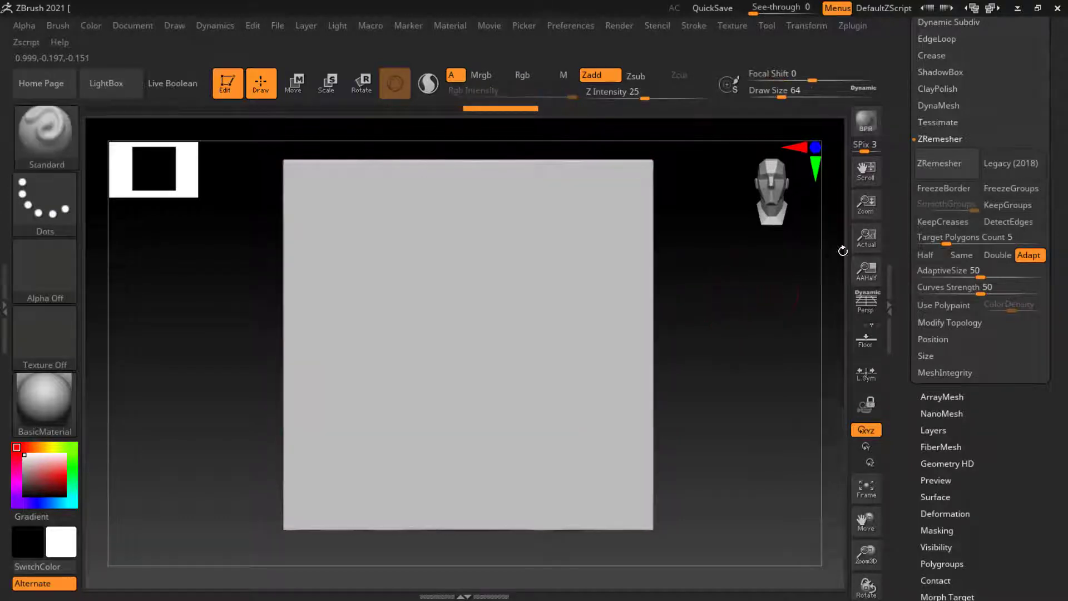
left_click_drag(908, 61, 904, 157)
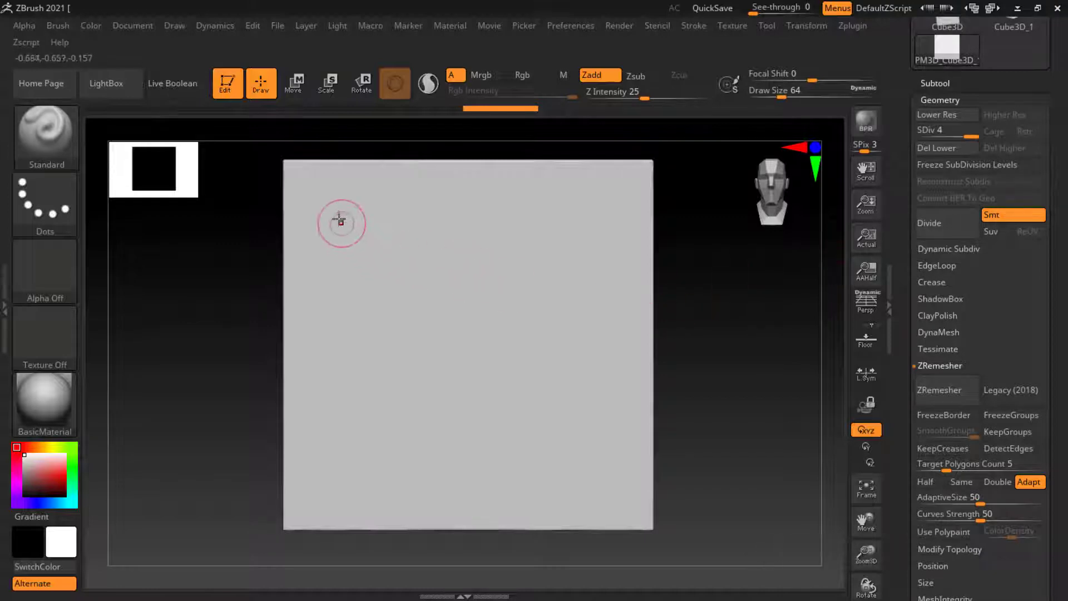
- Try freehand mask strokes on the slab's front face with the MaskPen brush and remove them
left_click_drag(326, 200, 400, 369, "ctrl")
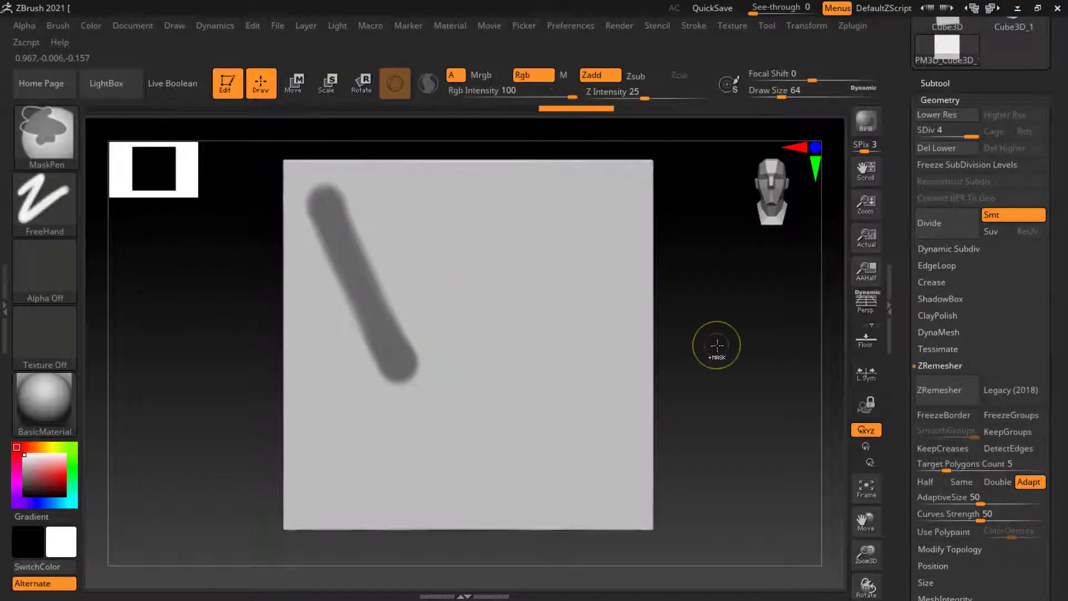
left_click_drag(717, 345, 734, 362, "ctrl")
left_click(517, 239, "ctrl")
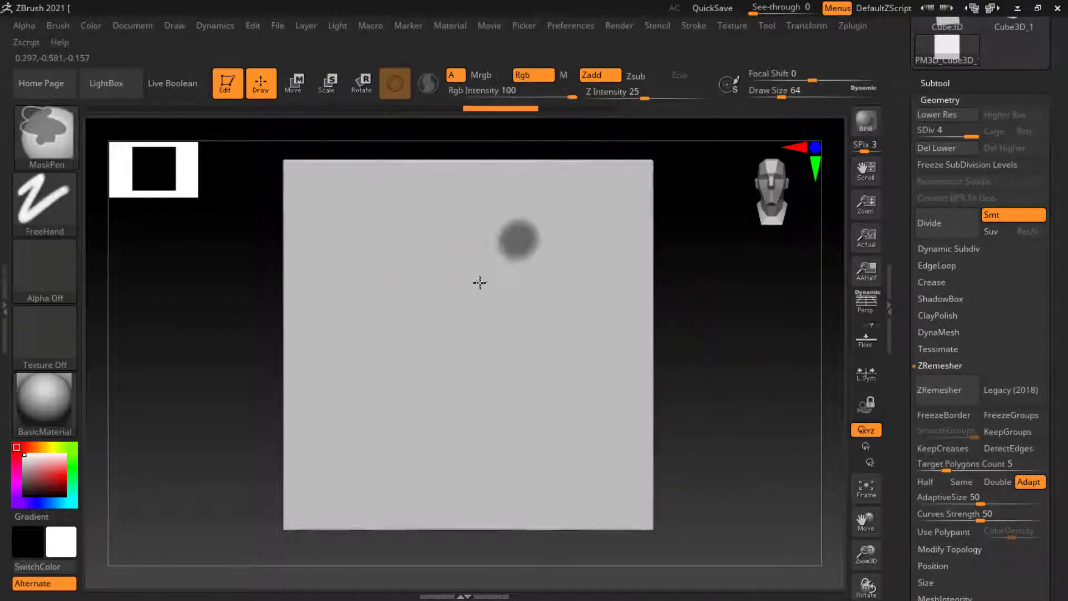
mouse_move(480, 283)
left_mouse_down("ctrl")
mouse_move(477, 320)
mouse_move(445, 345)
left_mouse_up("ctrl")
key("ctrl+z")
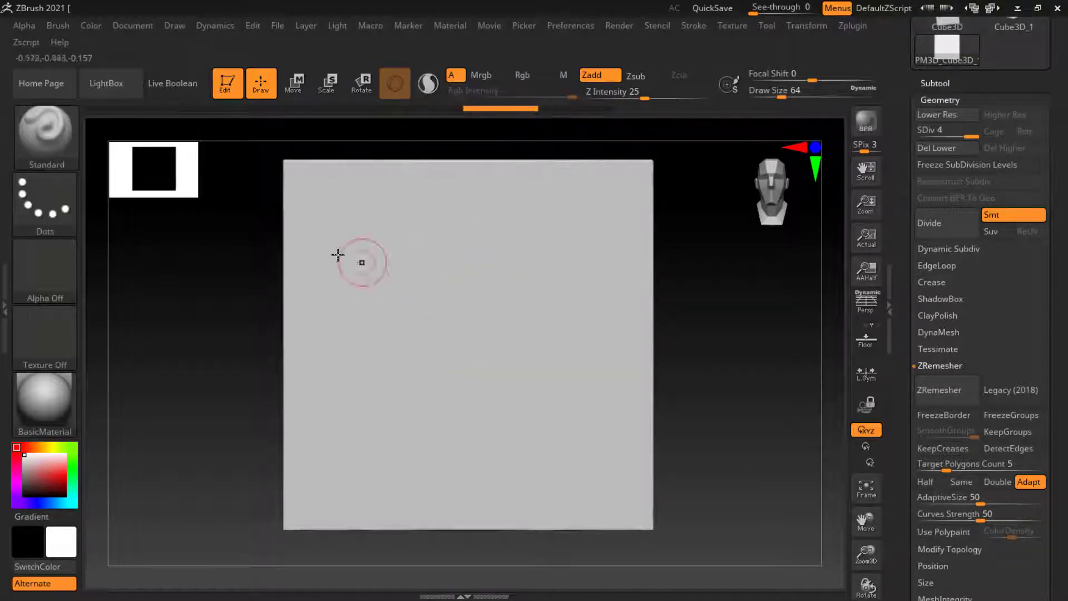
- Switch the masking brush from MaskPen to MaskRect
key("ctrl")
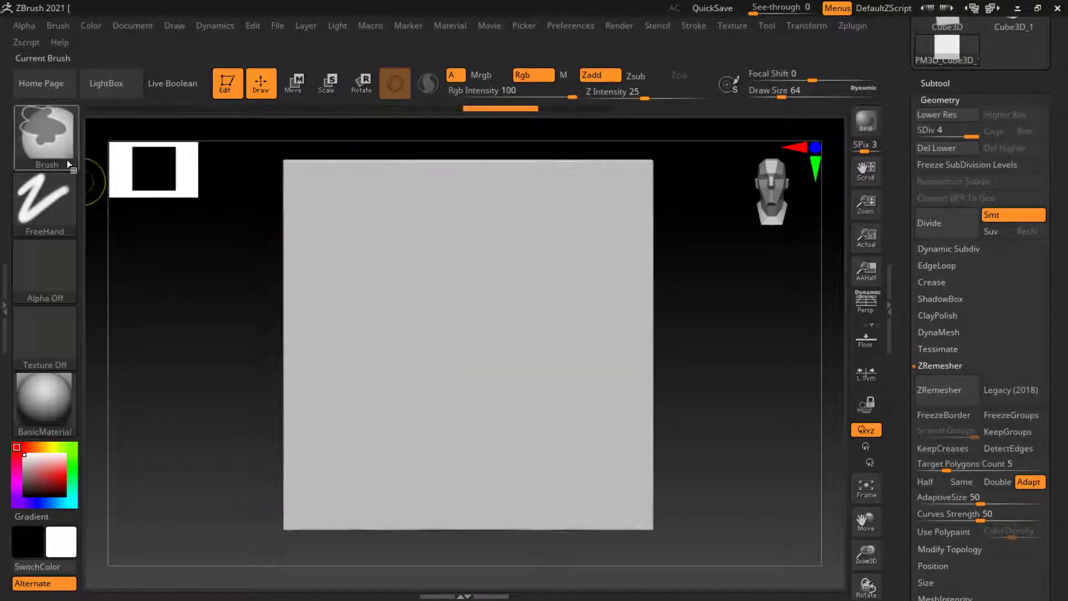
mouse_move(49, 133)
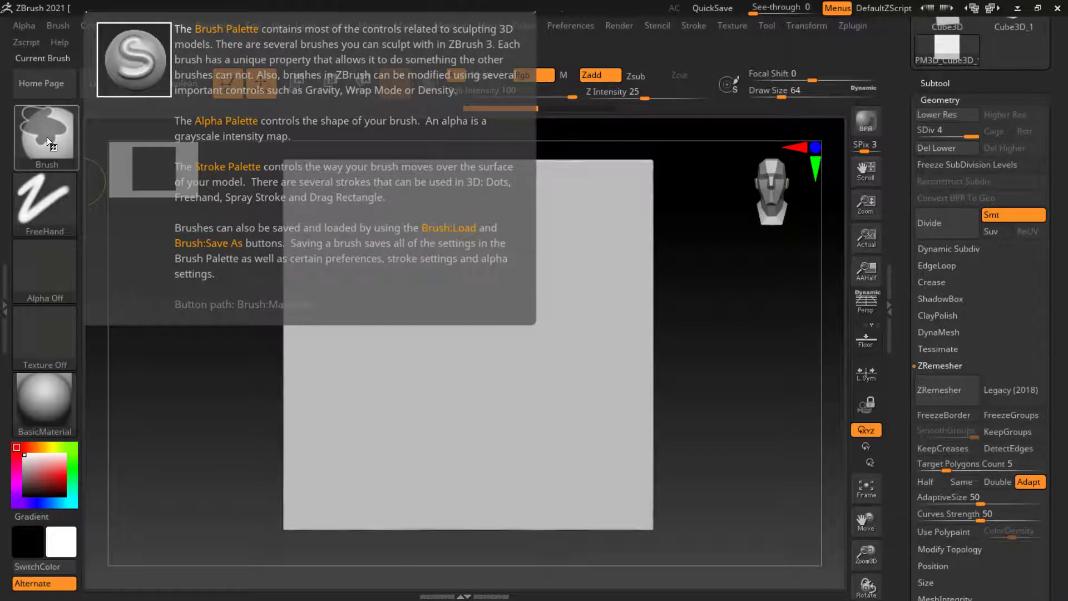
left_click(47, 137, "ctrl")
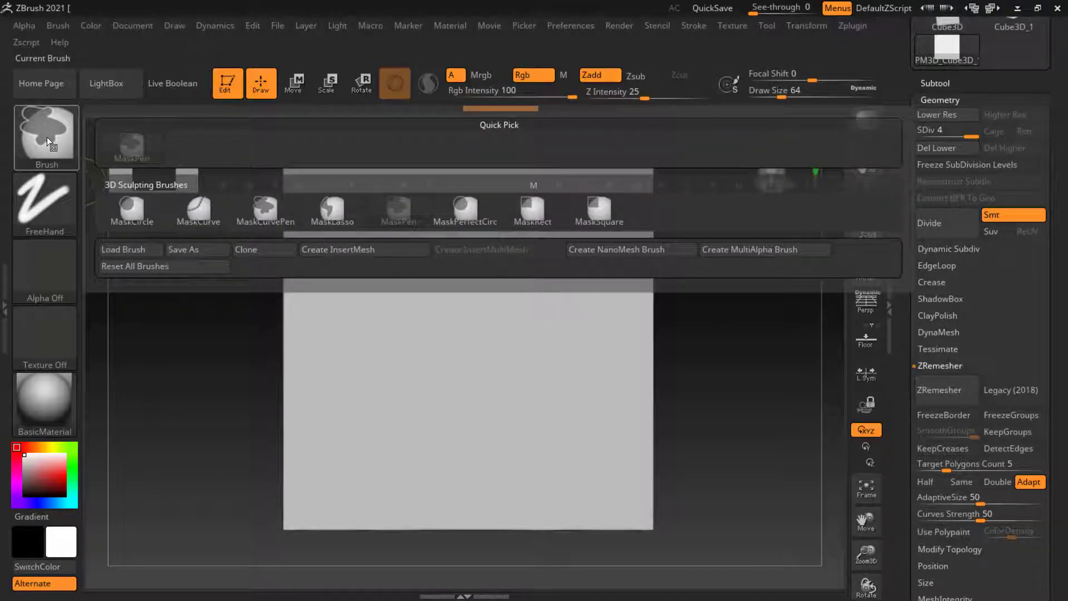
left_click(532, 210, "ctrl")
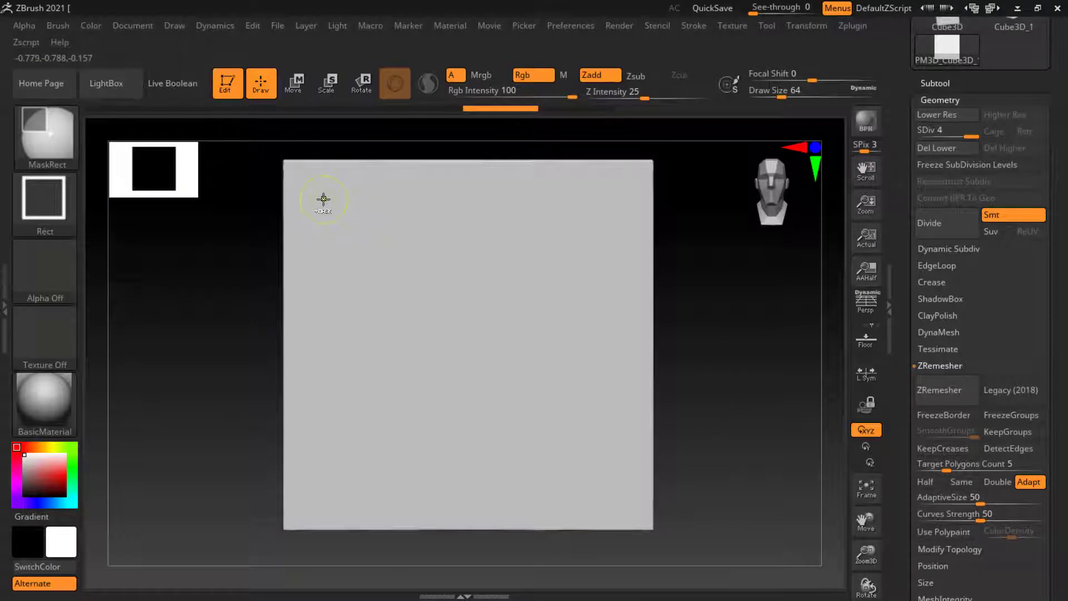
- Mask a large centred square on the front face and unmask a smaller square inside it to form a frame
mouse_move(323, 199)
left_mouse_down()
mouse_move(448, 374)
mouse_move(620, 494)
left_mouse_up()
key("ctrl")
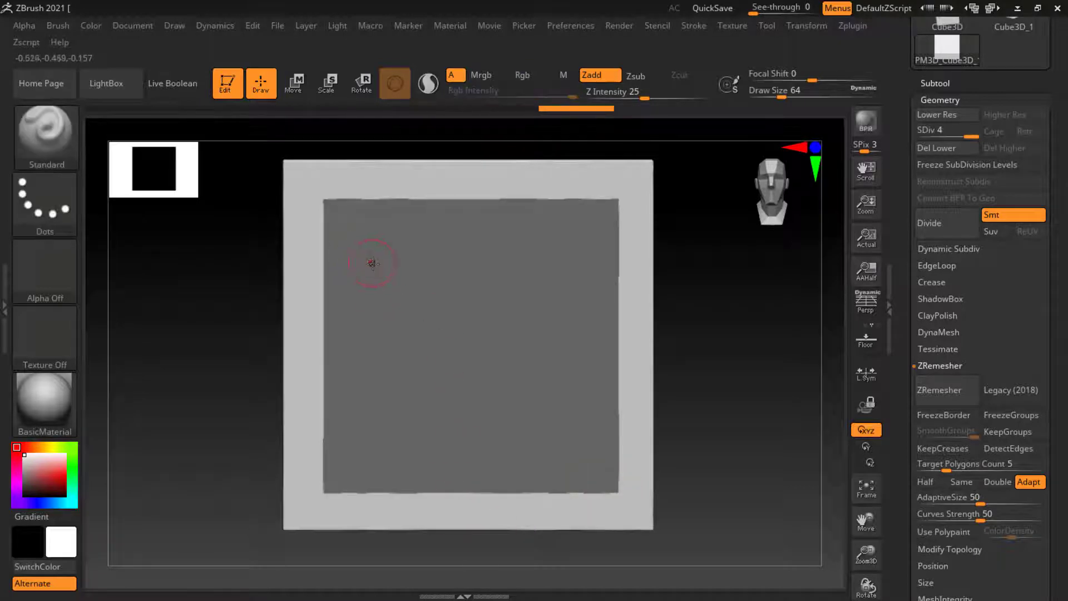
mouse_move(355, 239)
left_mouse_down("ctrl")
mouse_move(376, 297)
mouse_move(495, 439)
mouse_move(570, 472)
mouse_move(590, 466)
left_mouse_up("ctrl")
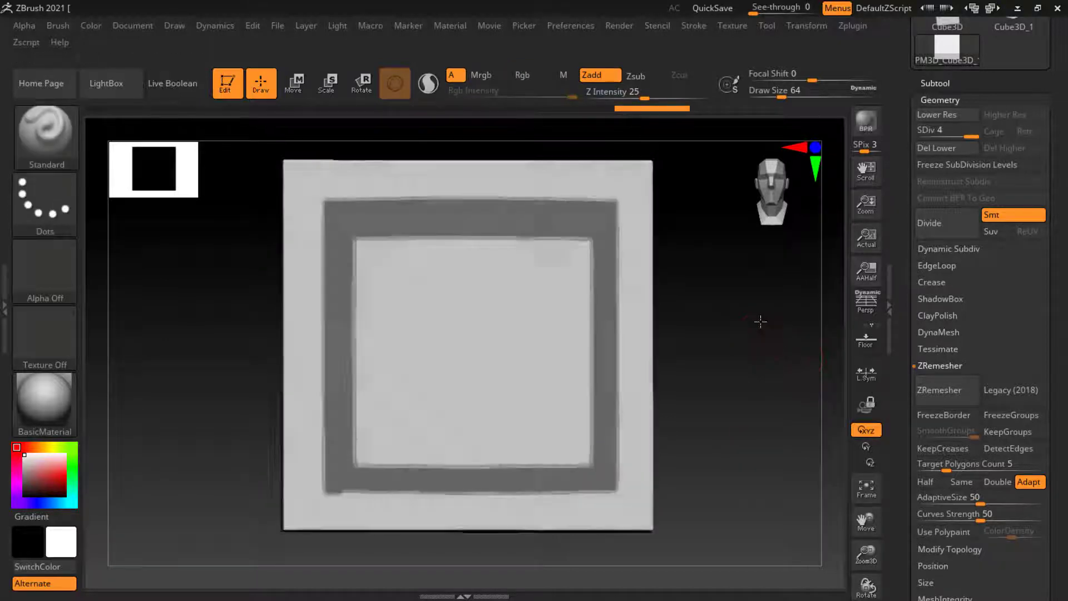
- Clear the mask from the slab's back half with a rectangular unmask in side view, and check both faces
mouse_move(760, 319)
left_mouse_down()
mouse_move(699, 329)
mouse_move(706, 319)
mouse_move(699, 352)
mouse_move(746, 341)
mouse_move(644, 334)
mouse_move(598, 363)
mouse_move(708, 322)
mouse_move(721, 337)
mouse_move(739, 326)
mouse_move(670, 346)
mouse_move(646, 315)
mouse_move(640, 357)
left_mouse_up()
mouse_move(357, 196)
left_mouse_down("ctrl+shift")
mouse_move(448, 453)
mouse_move(451, 553)
left_mouse_up("ctrl+shift")
left_click_drag(632, 413, 584, 392, "ctrl")
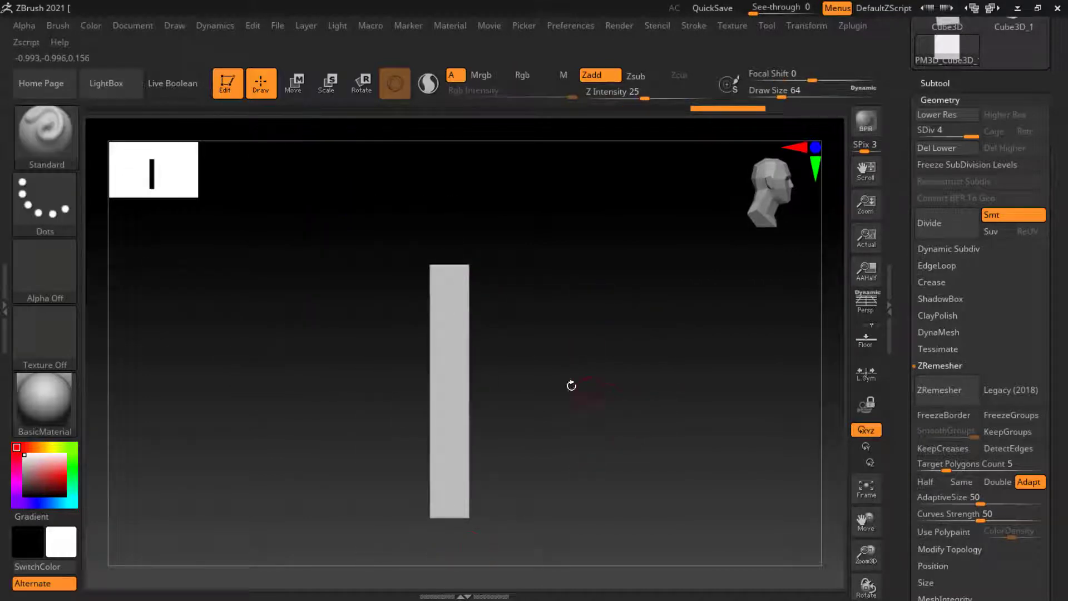
left_click_drag(496, 266, 434, 312)
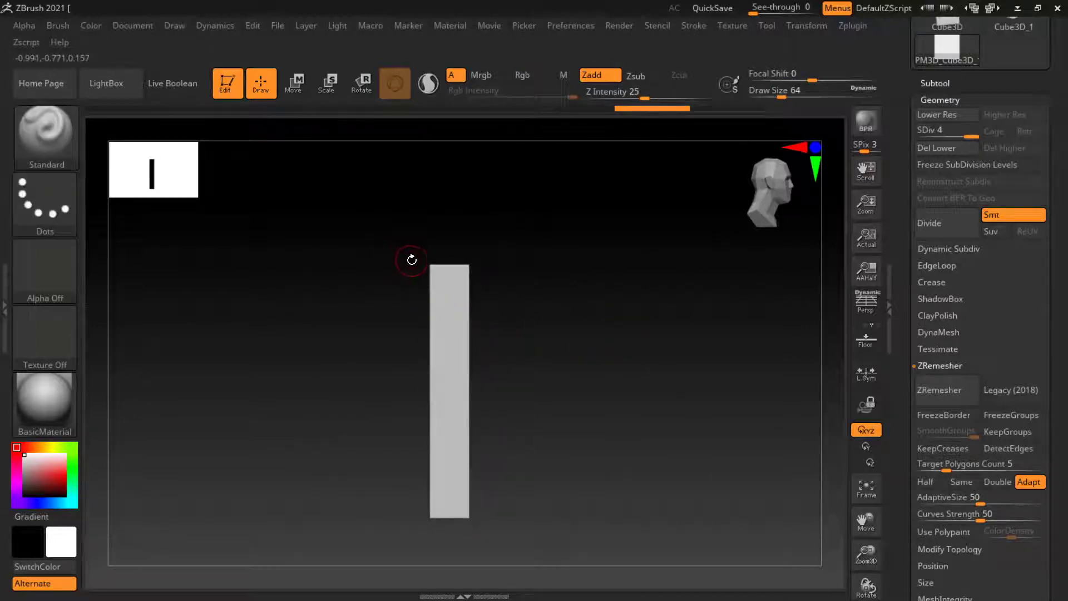
key("ctrl")
mouse_move(396, 254)
left_mouse_down("ctrl")
mouse_move(425, 523)
mouse_move(442, 548)
left_mouse_up("ctrl")
left_click_drag(585, 418, 642, 424)
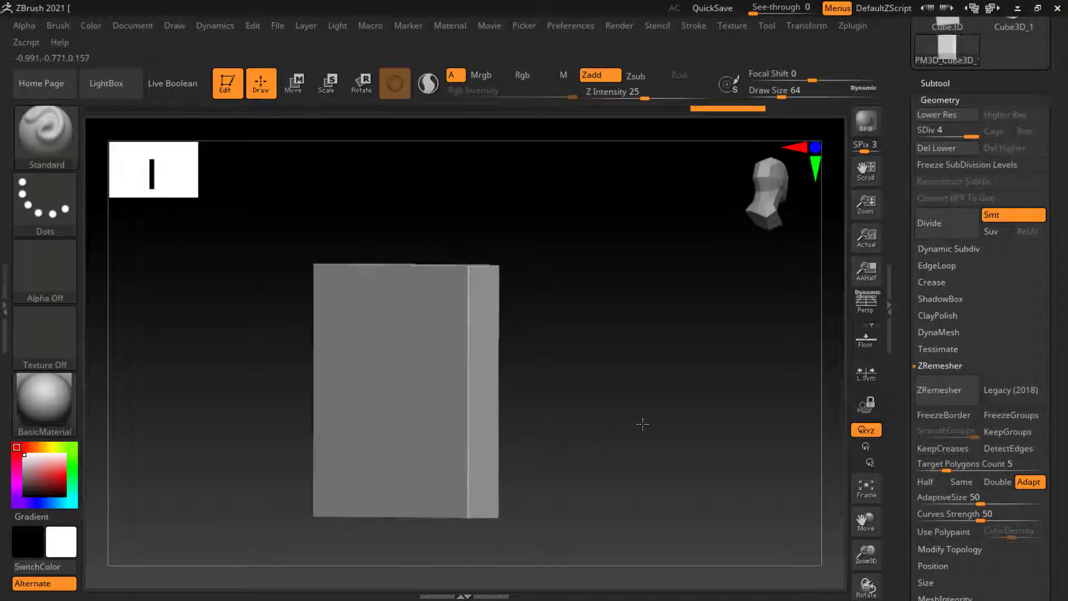
left_click_drag(681, 389, 722, 297)
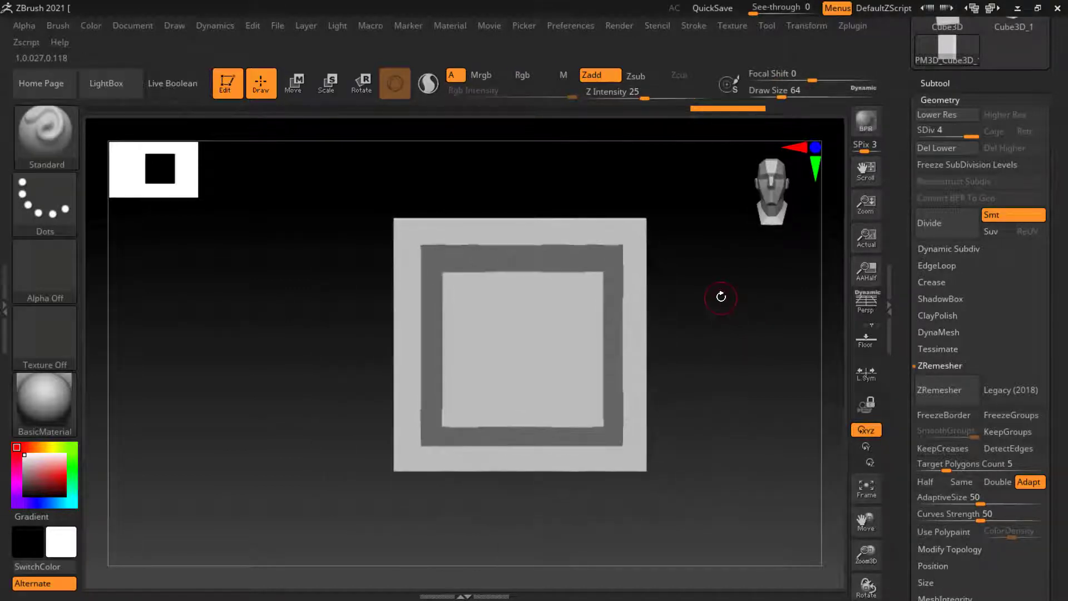
left_click_drag(710, 255, 727, 271)
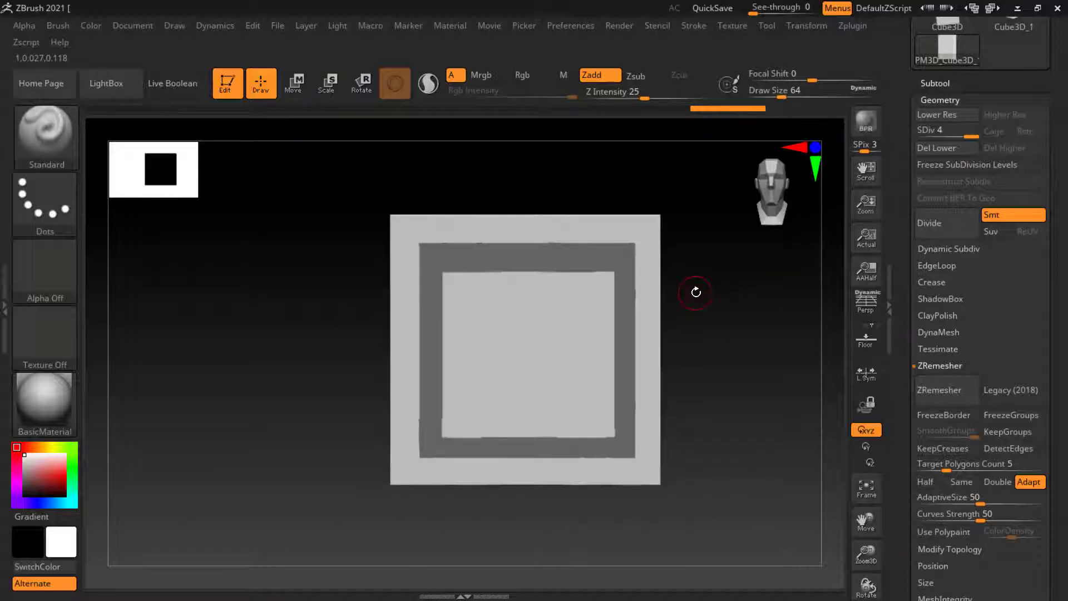
- Bring up the Inflate deformation control for the masked slab, with its front face enlarged in view
mouse_move(717, 312)
left_mouse_down("alt")
mouse_move(682, 300)
mouse_move(699, 313)
left_mouse_up("alt")
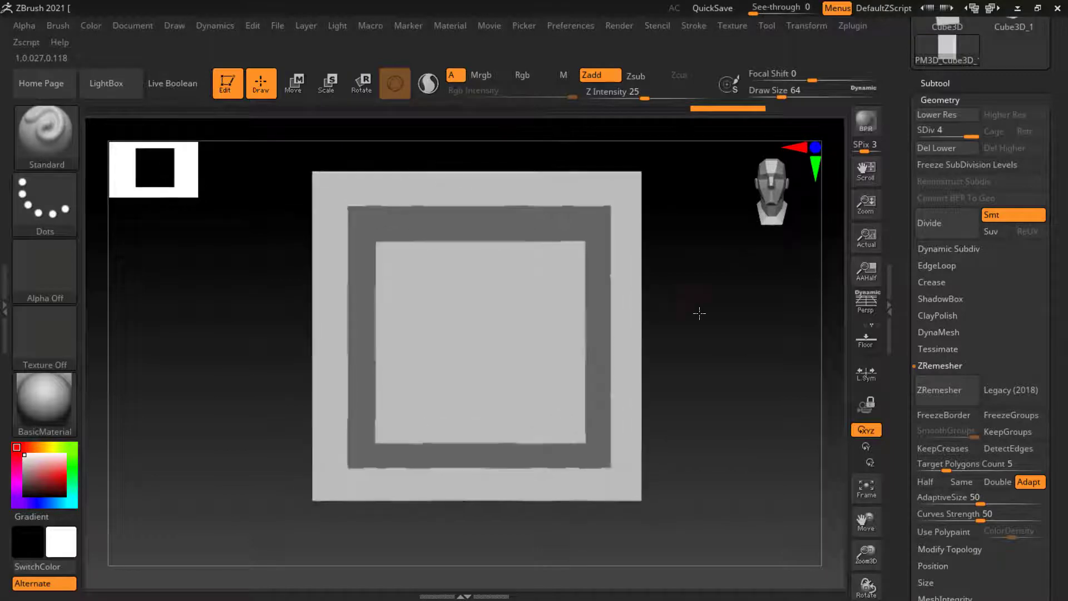
left_click_drag(905, 345, 893, 152)
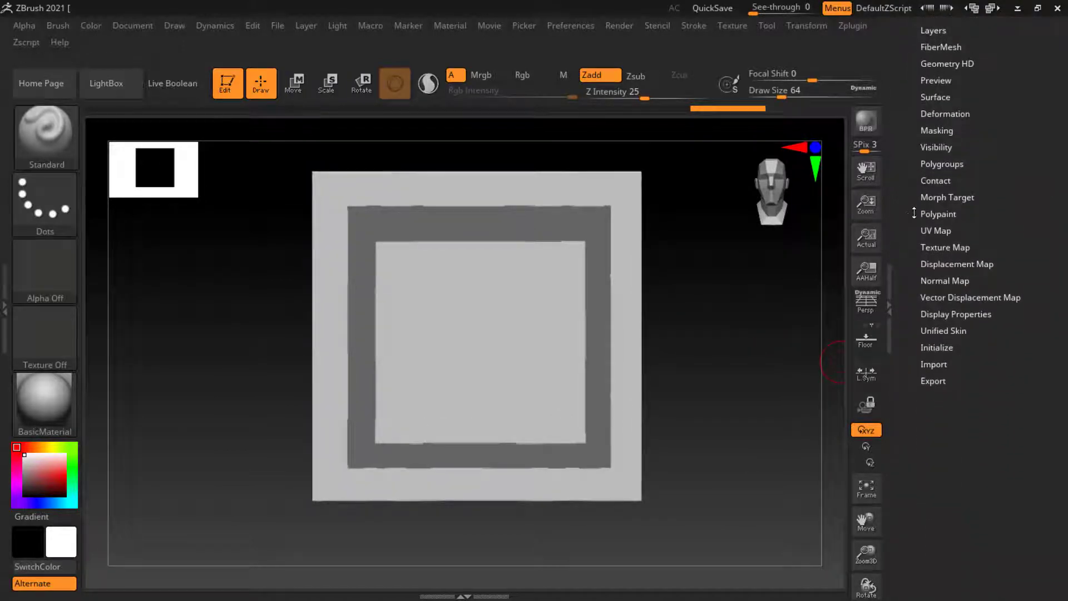
left_click(937, 115)
left_click_drag(790, 362, 819, 341)
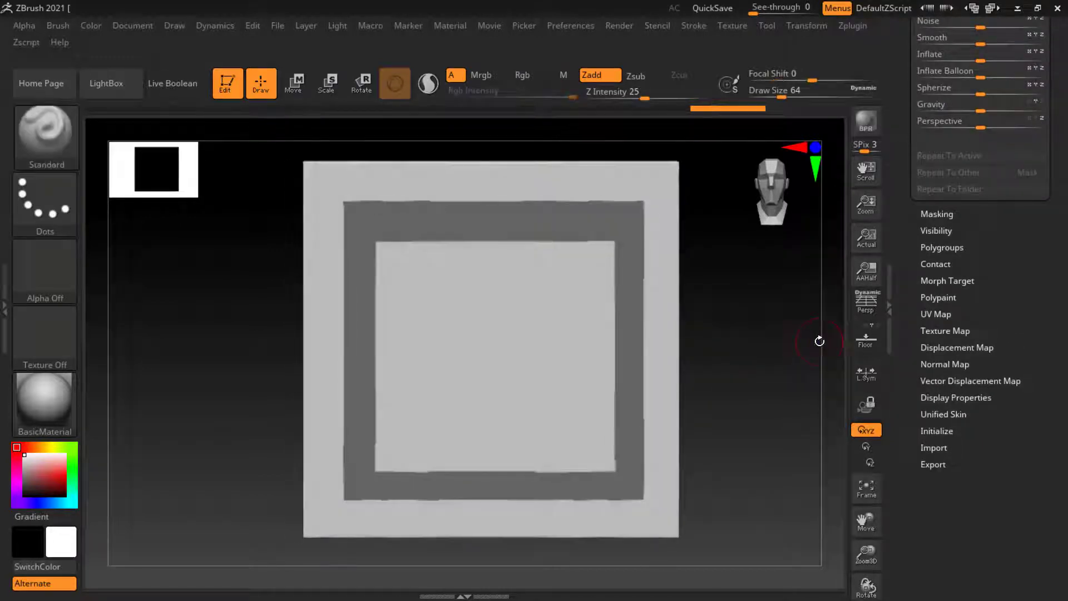
left_click_drag(736, 355, 763, 409)
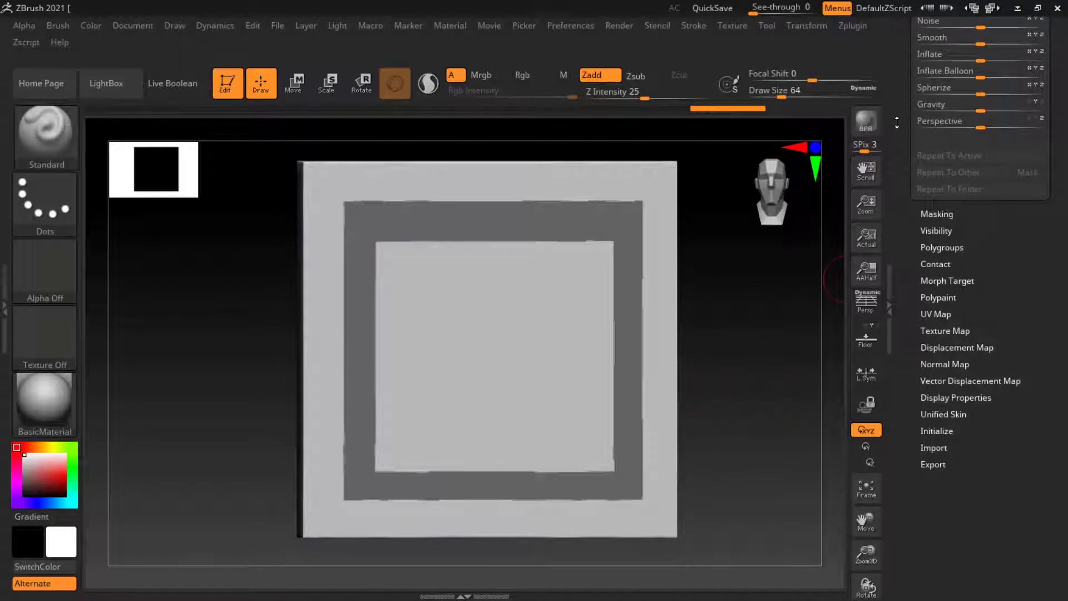
left_click_drag(897, 122, 912, 185)
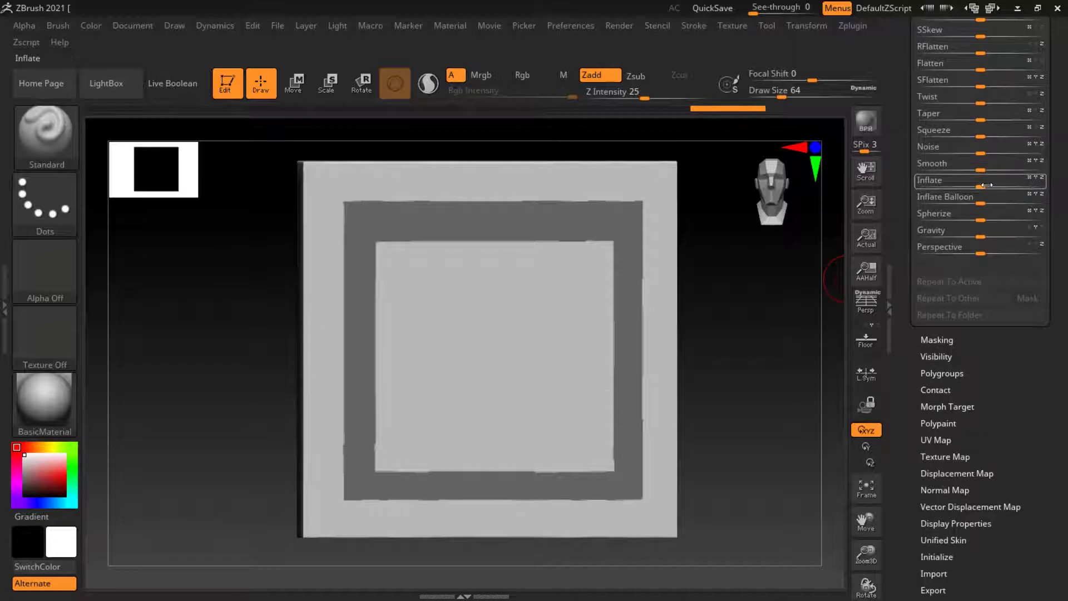
- Try to inflate the unmasked areas around and inside the square frame, and undo the deformation
left_click_drag(1036, 189, 1002, 187)
left_click_drag(723, 378, 743, 379)
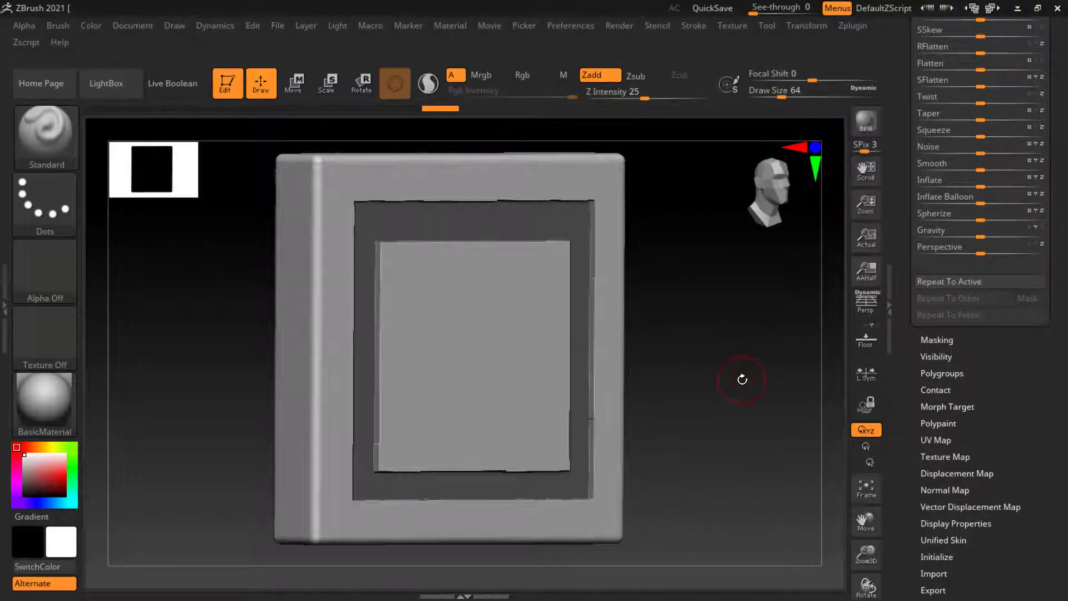
key("ctrl")
key("ctrl+z")
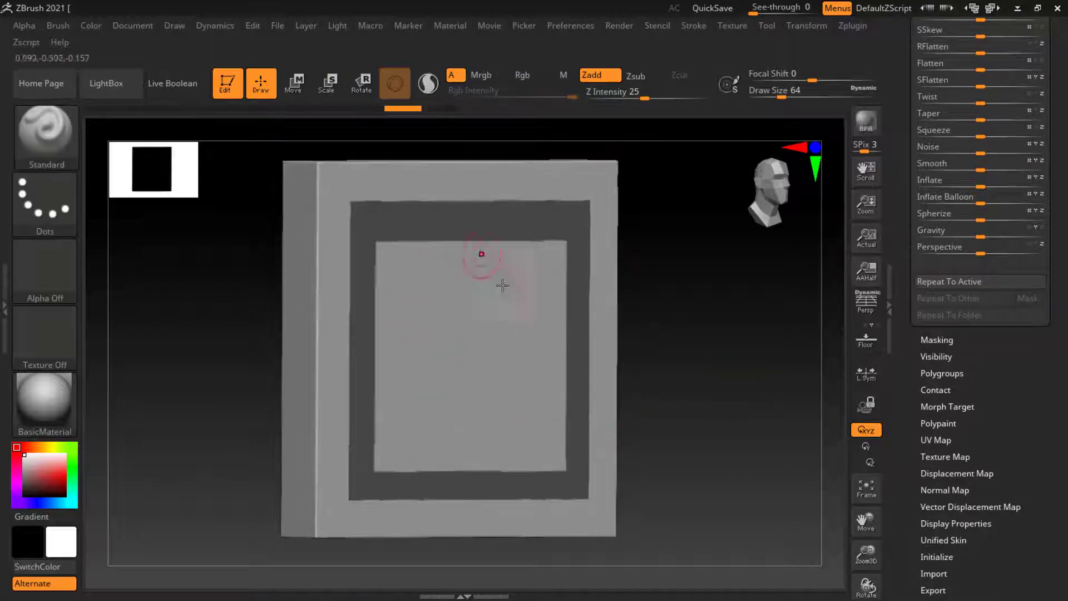
- Invert the mask and recess the square frame into the front face with an Inflate deformation of -59
key("ctrl")
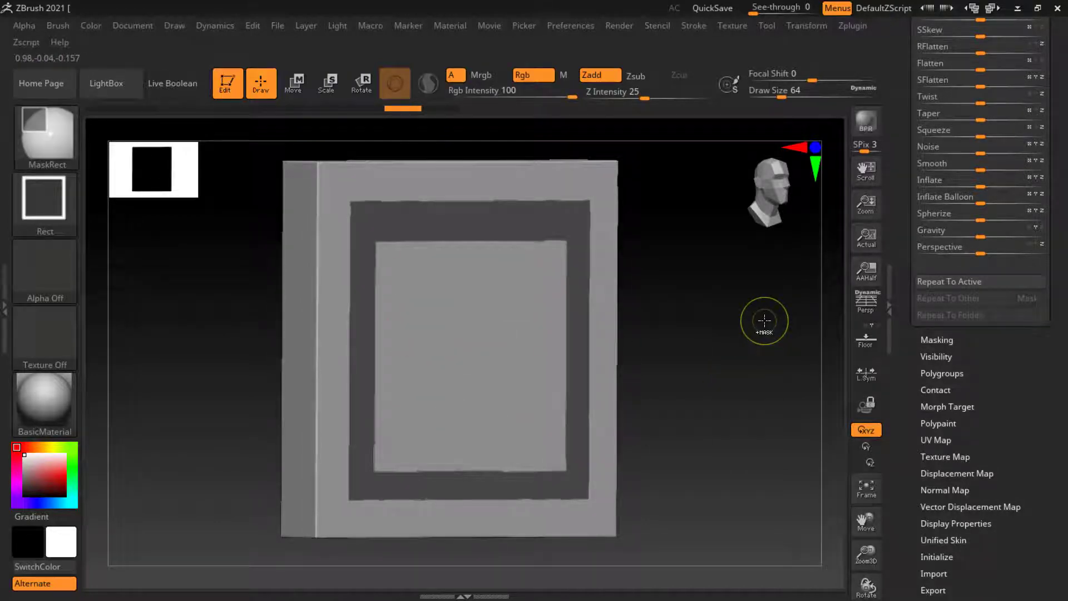
left_click(764, 320, "ctrl")
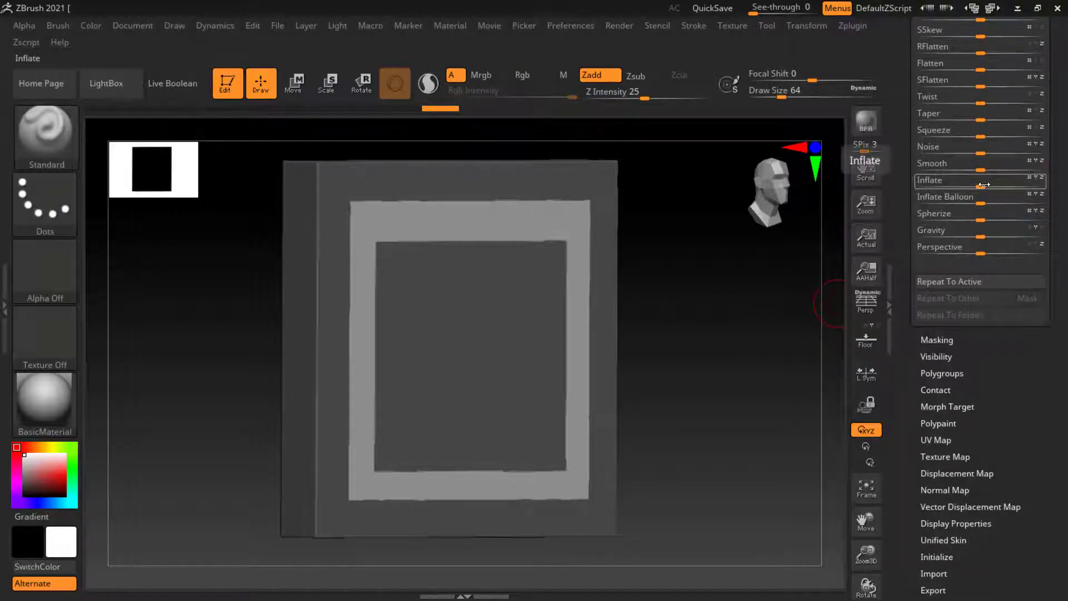
left_click_drag(982, 187, 945, 194)
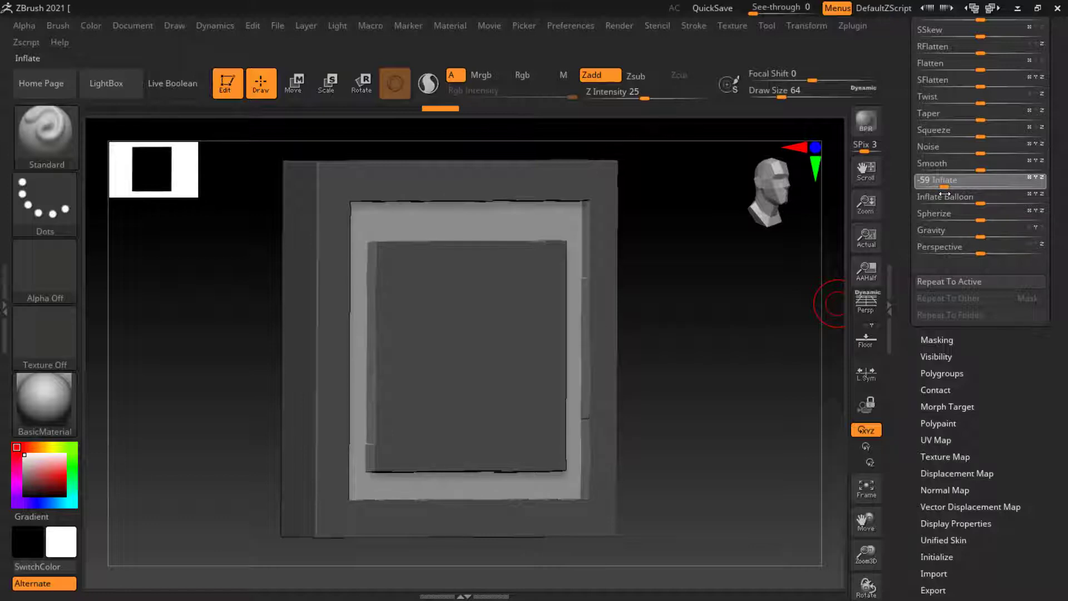
mouse_move(744, 369)
left_mouse_down()
mouse_move(801, 348)
mouse_move(777, 399)
mouse_move(770, 365)
mouse_move(766, 374)
mouse_move(704, 360)
mouse_move(716, 393)
mouse_move(670, 358)
mouse_move(692, 357)
mouse_move(732, 369)
mouse_move(686, 399)
mouse_move(725, 387)
mouse_move(659, 398)
mouse_move(739, 377)
mouse_move(748, 390)
left_mouse_up()
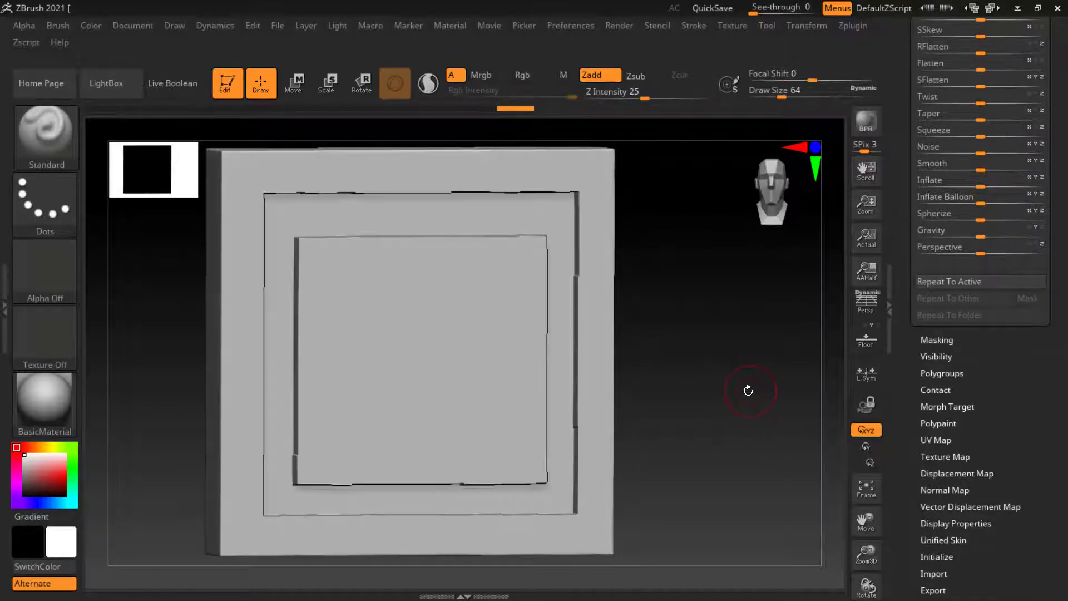
- Show the polygon wireframe on the recessed slab and remesh it with ZRemesher
left_click_drag(906, 143, 944, 204)
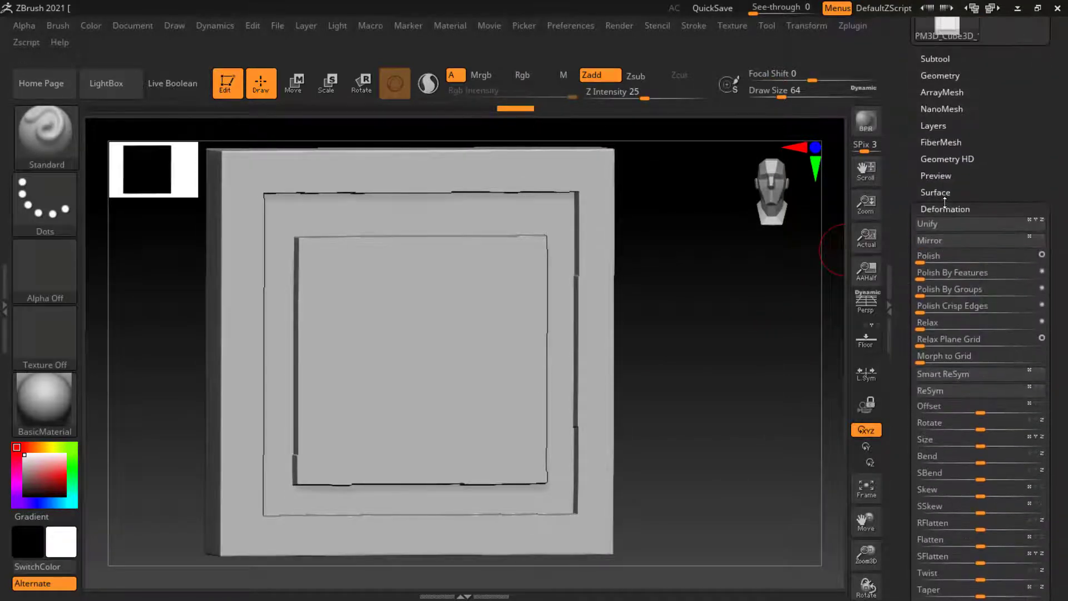
left_click_drag(716, 329, 722, 338)
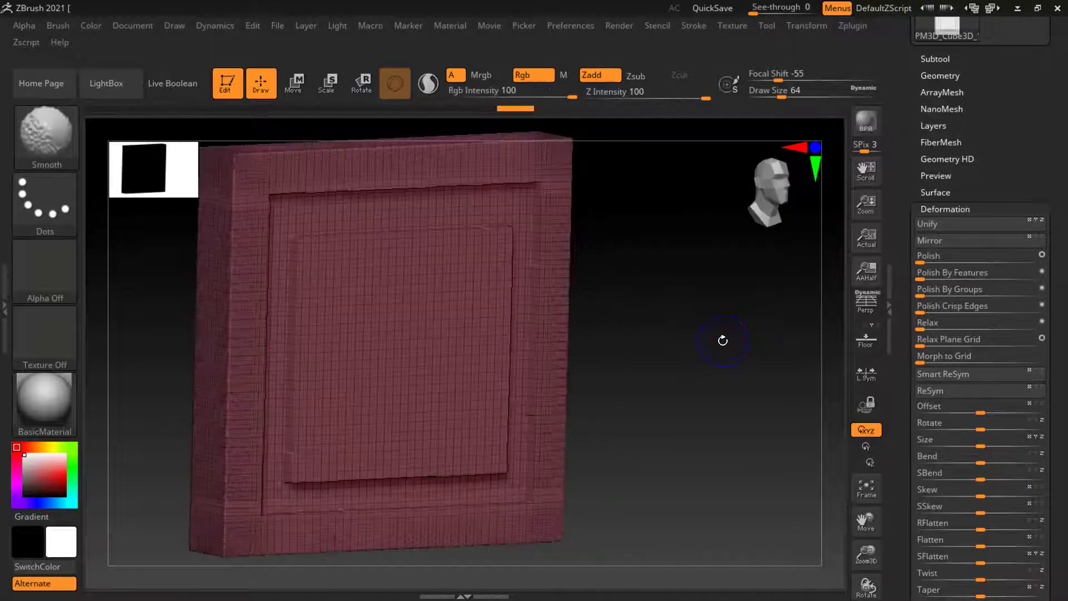
mouse_move(720, 338)
left_mouse_down()
mouse_move(691, 317)
mouse_move(703, 324)
mouse_move(723, 312)
mouse_move(675, 288)
mouse_move(704, 319)
mouse_move(666, 307)
mouse_move(758, 289)
left_mouse_up()
left_click_drag(787, 321, 761, 289, "alt")
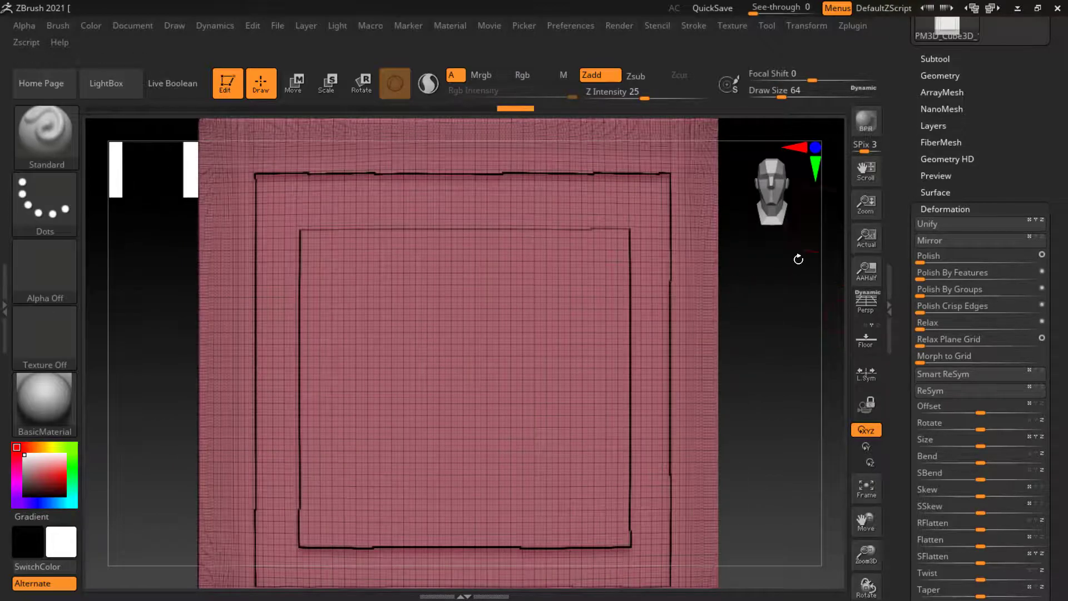
left_click_drag(798, 259, 733, 379)
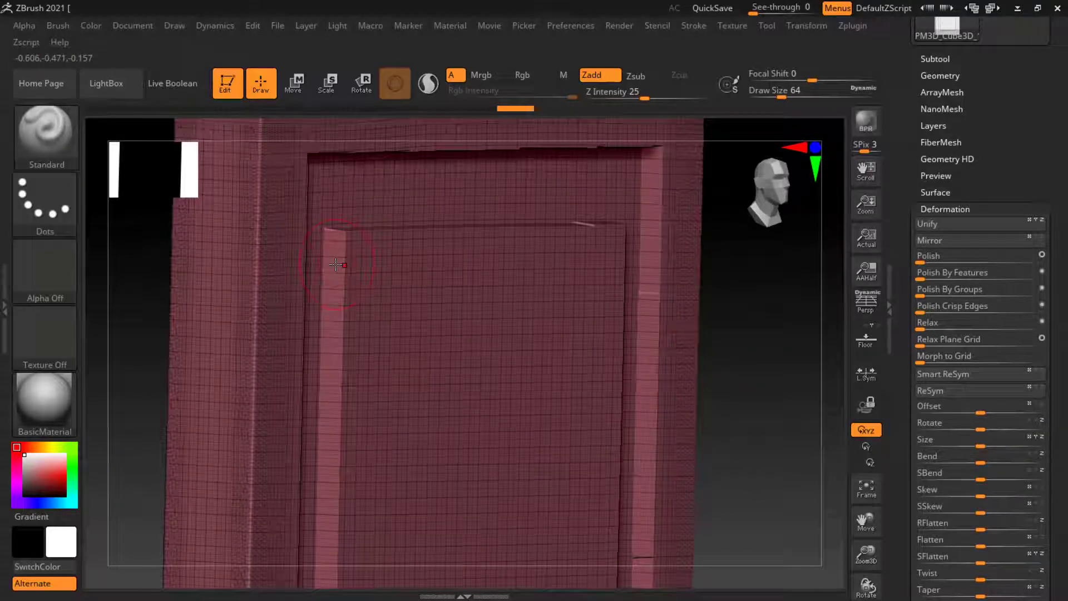
left_click(932, 75)
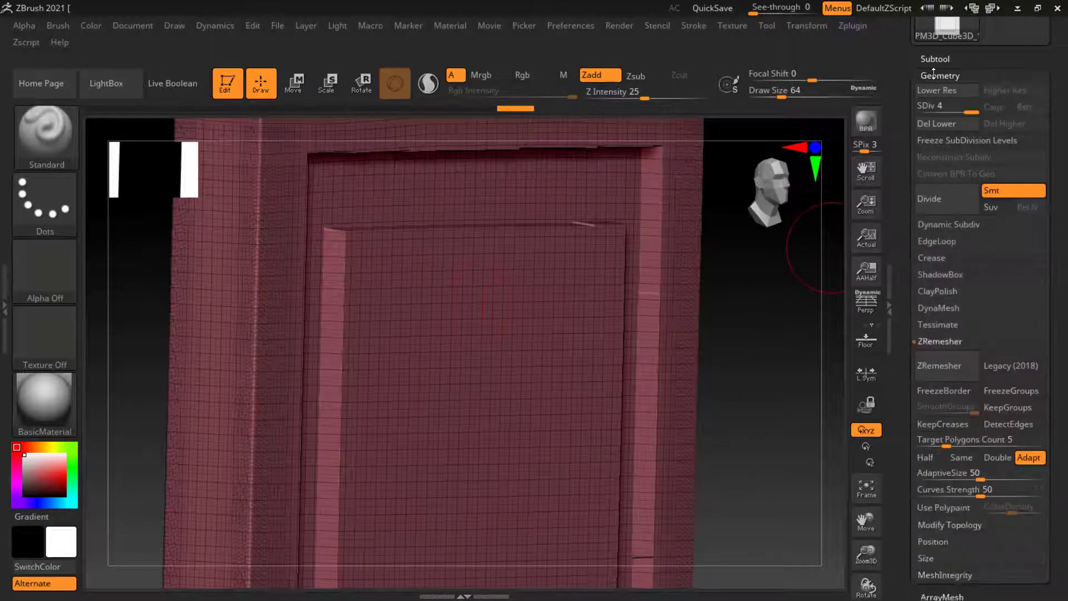
left_click(945, 365)
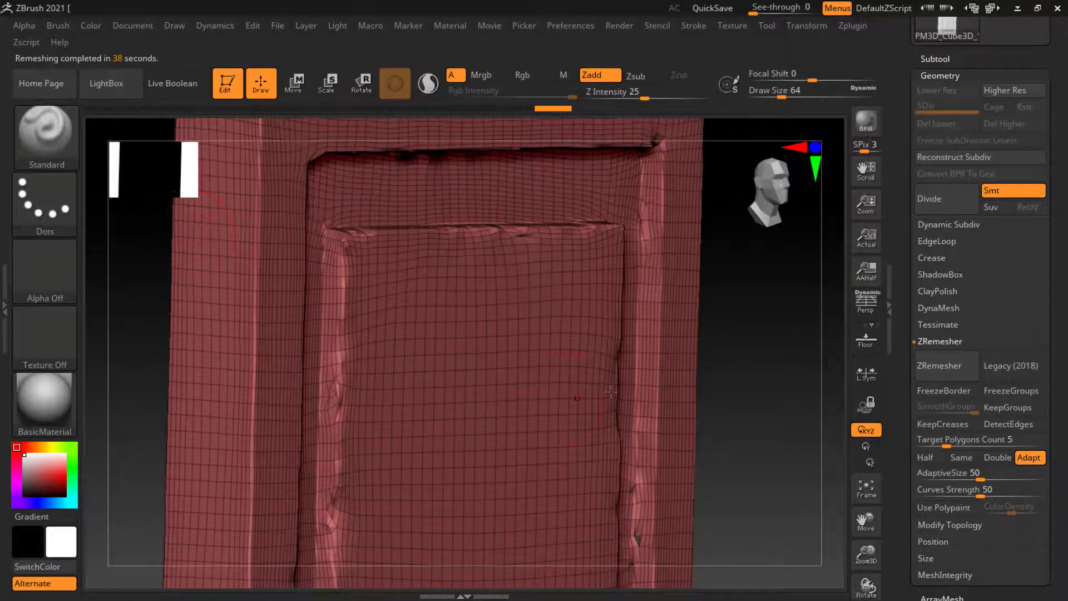
- Examine the remeshed groove edges with the wireframe off and on, ending in front view with it hidden
left_click_drag(796, 335, 793, 366)
key("f")
key("shift+f")
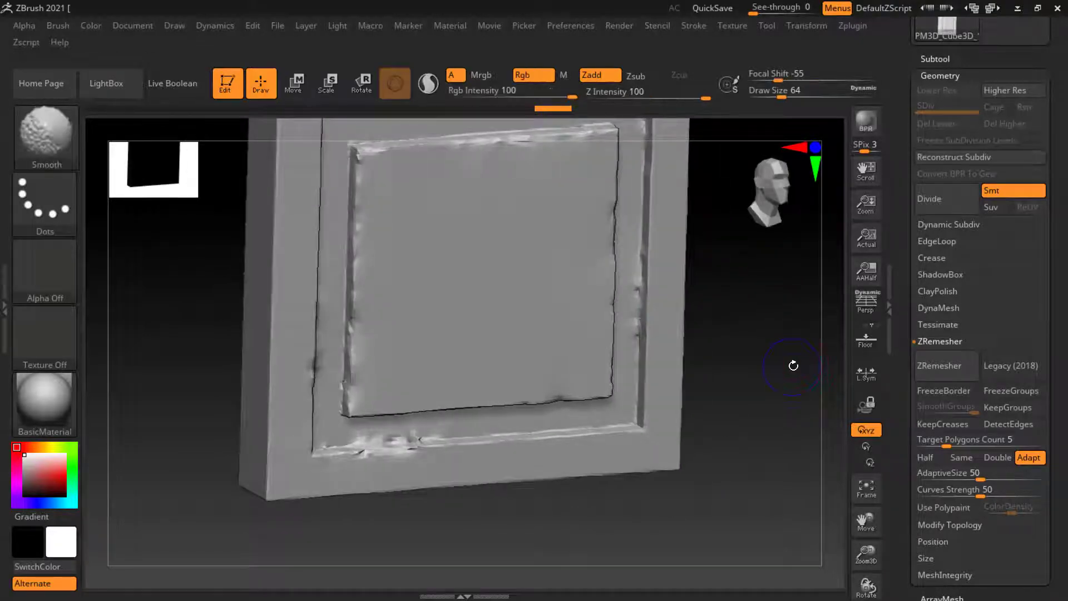
key("shift+f")
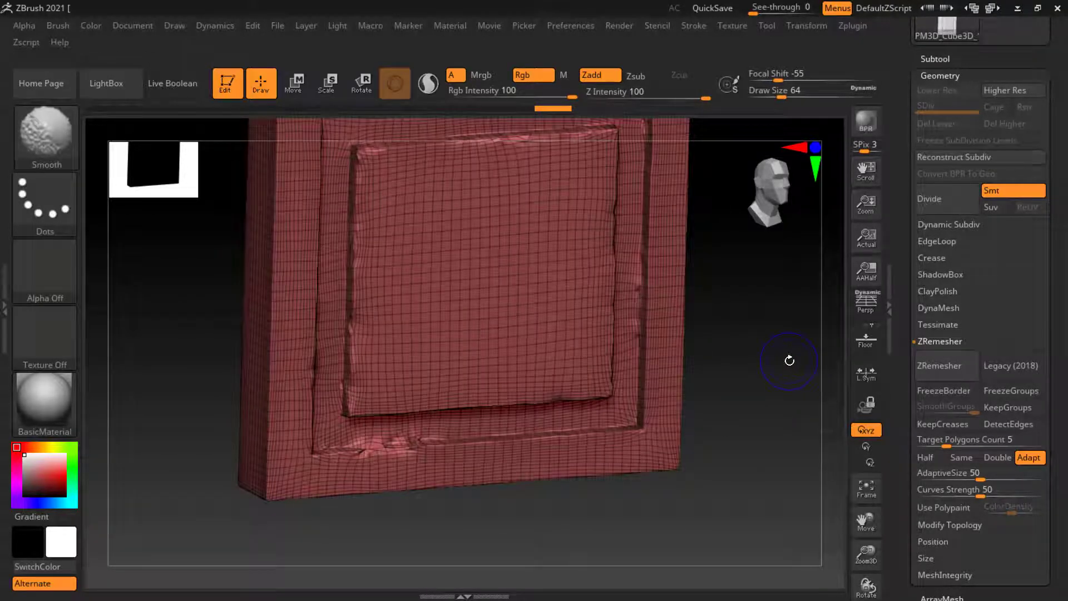
key("shift+f")
left_click_drag(780, 359, 796, 352, "shift")
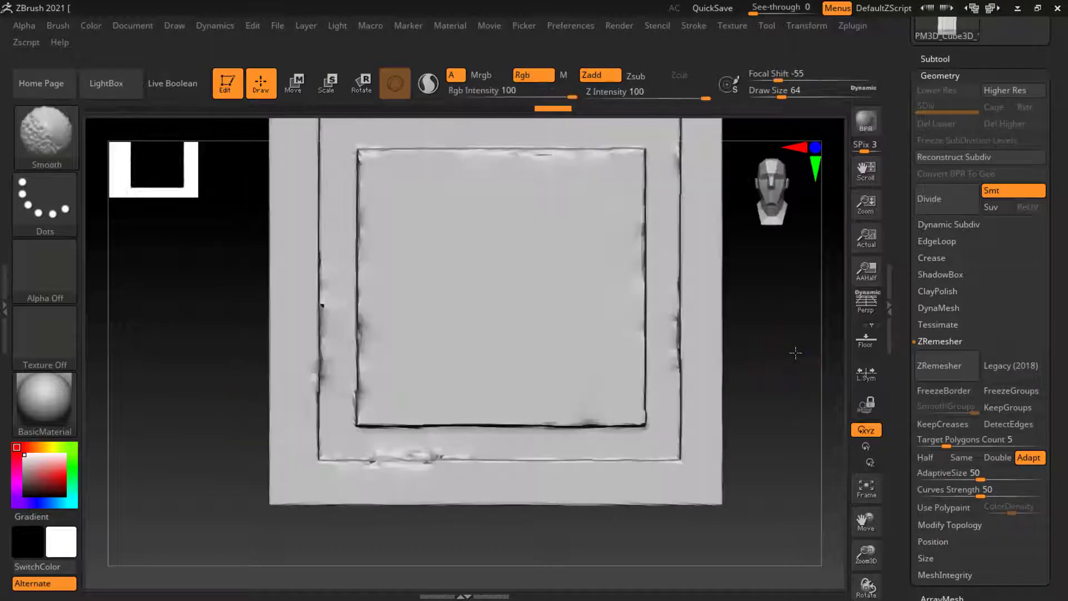
- Divide the remeshed slab twice to subdivision level 3 and check the recessed frame from an angle and the front
left_click(949, 199)
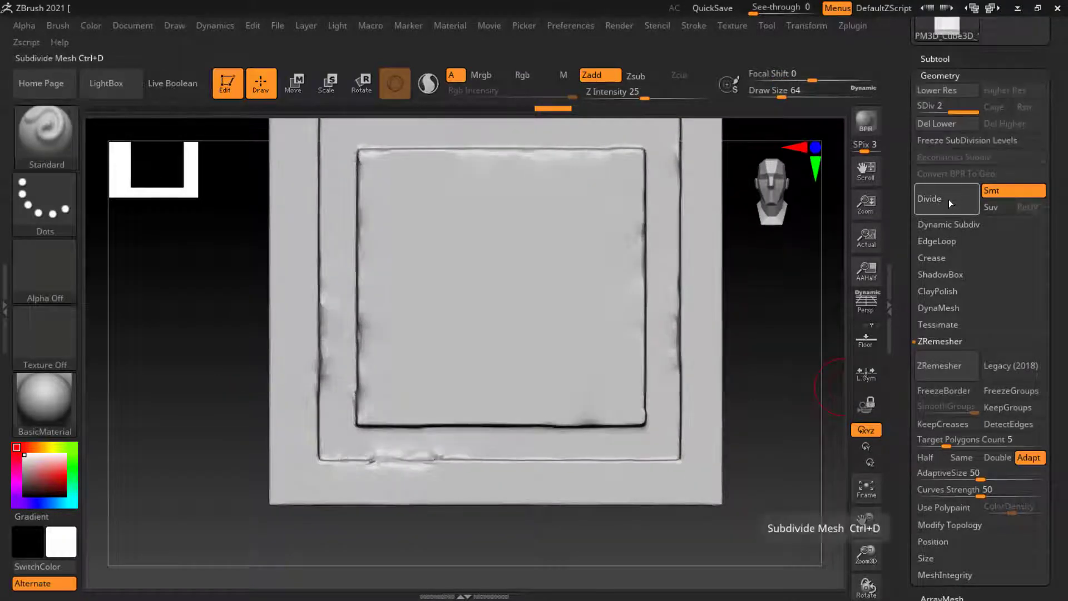
left_click(949, 199)
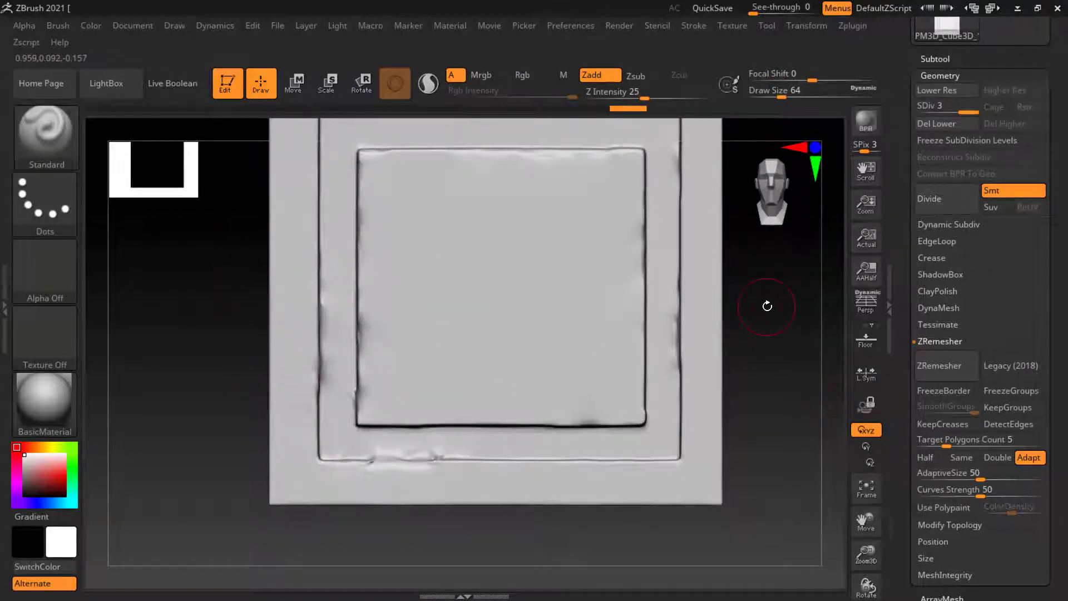
left_click_drag(768, 306, 749, 349)
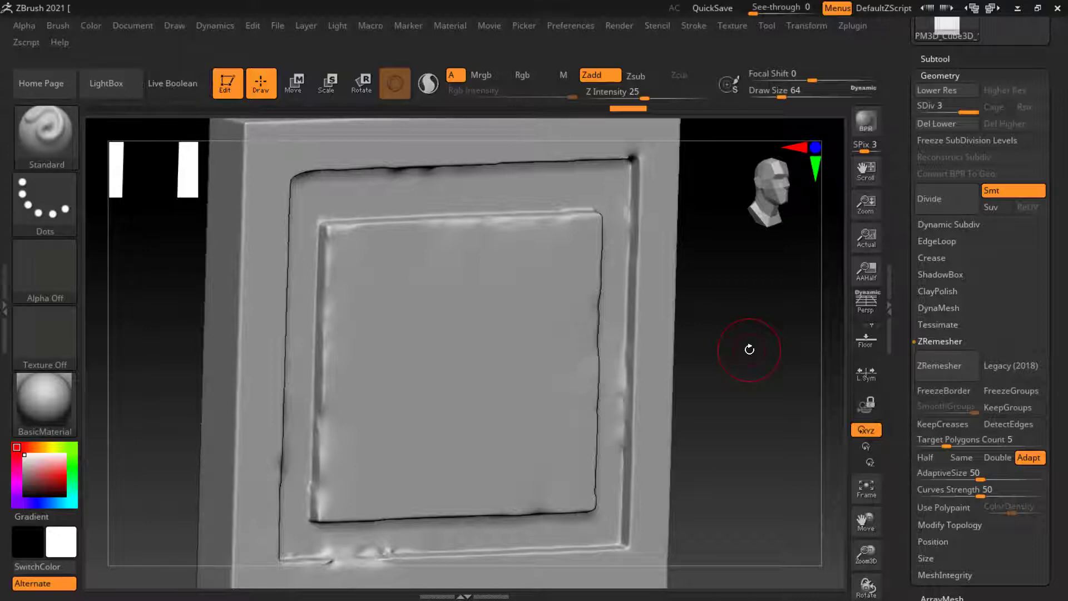
left_click_drag(750, 349, 767, 281, "shift")
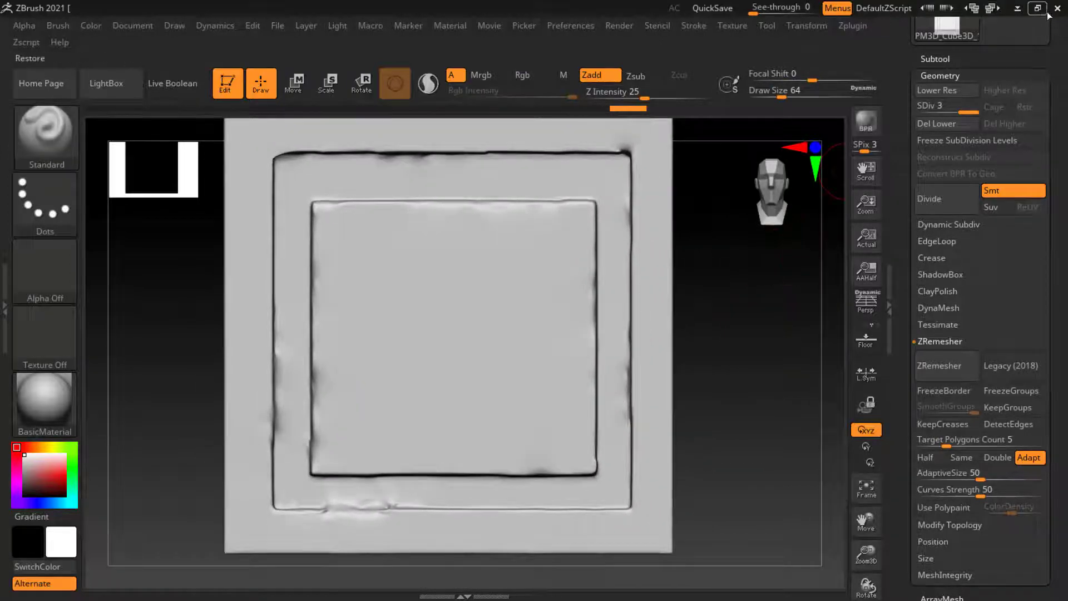
- Cycle through the user interface layouts until compact_UI_brush_materials is loaded, and fit the slab's front face in view
left_click(994, 8)
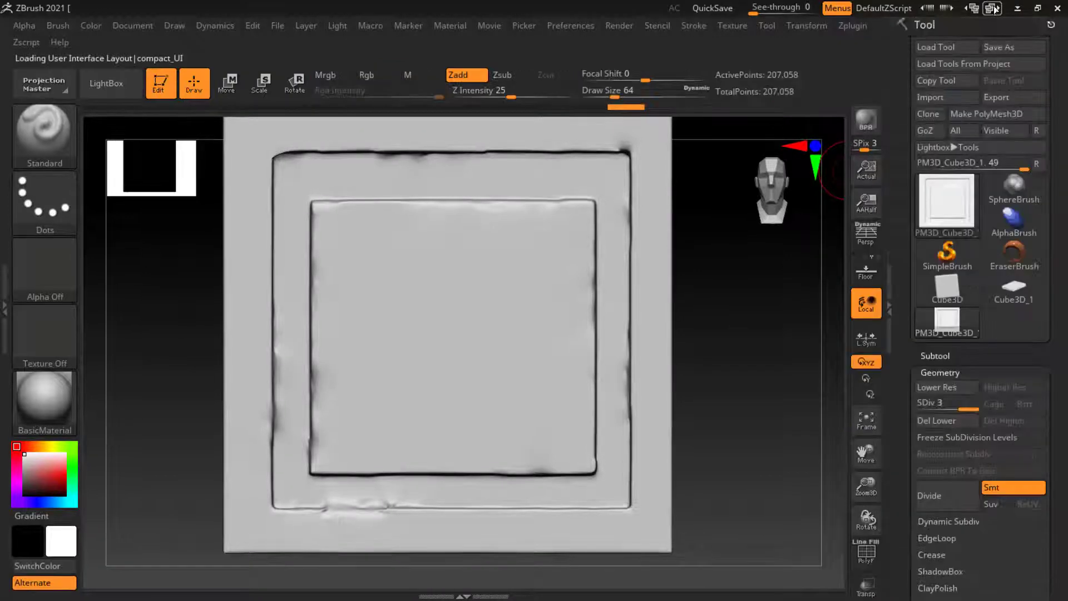
left_click(994, 8)
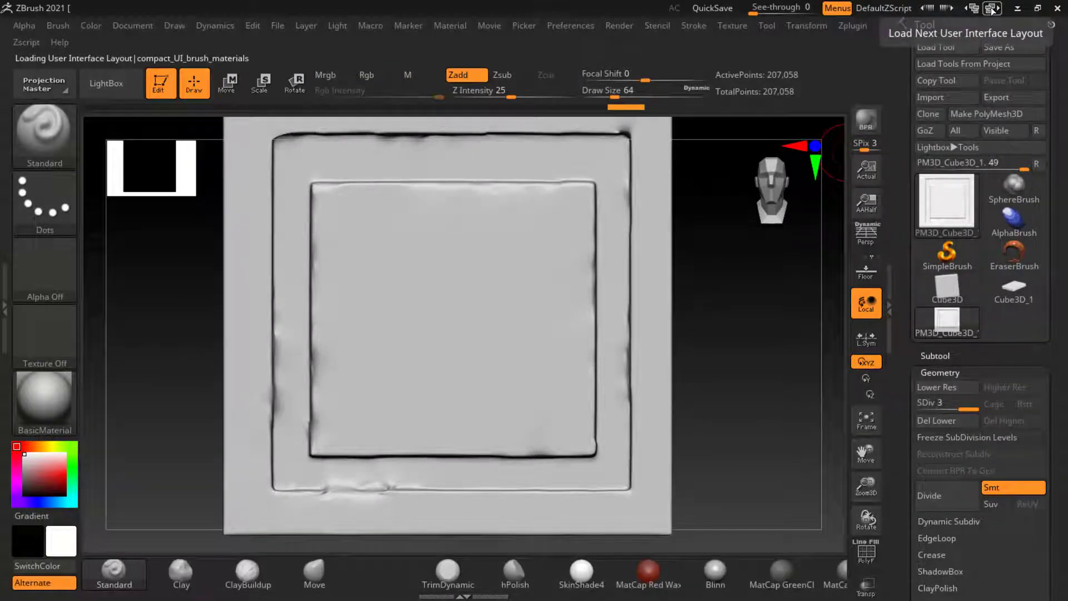
left_click(994, 8)
left_click(993, 8)
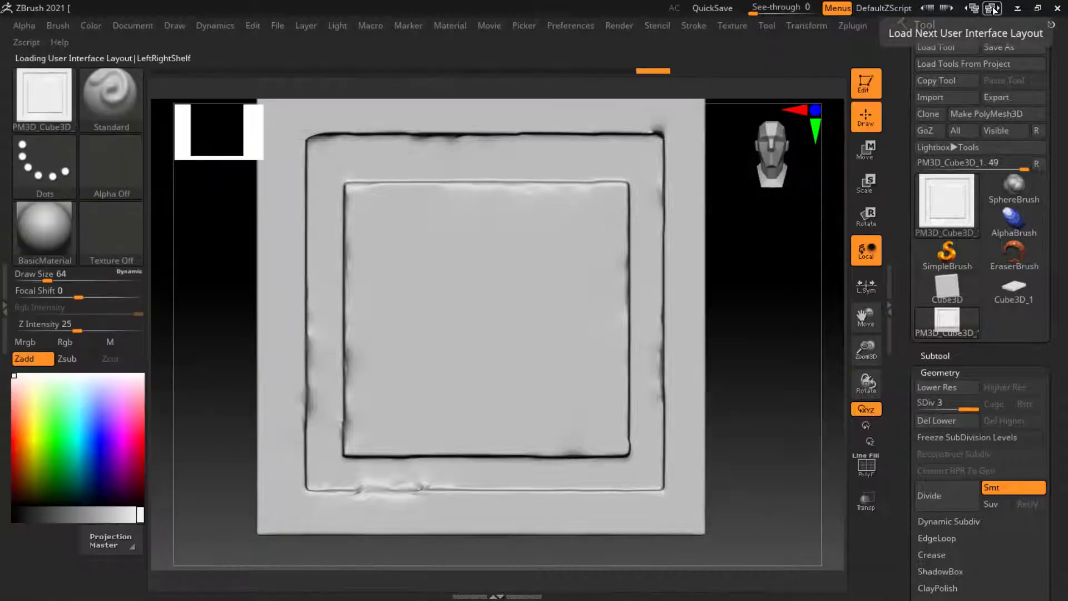
left_click(994, 9)
left_click(994, 8)
left_click(994, 9)
left_click(994, 8)
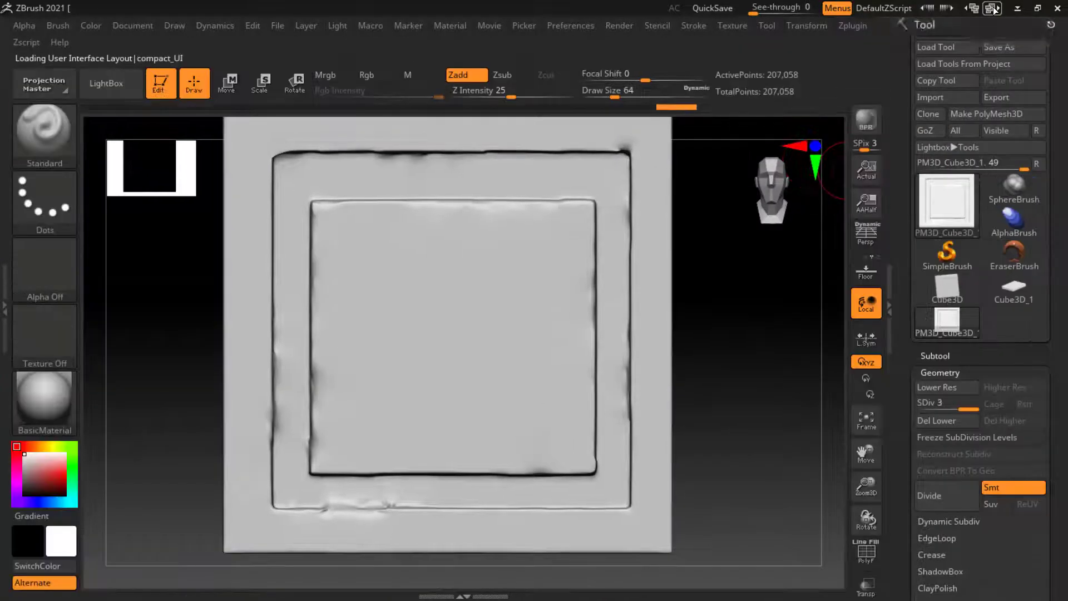
left_click(994, 9)
left_click(994, 8)
left_click(993, 8)
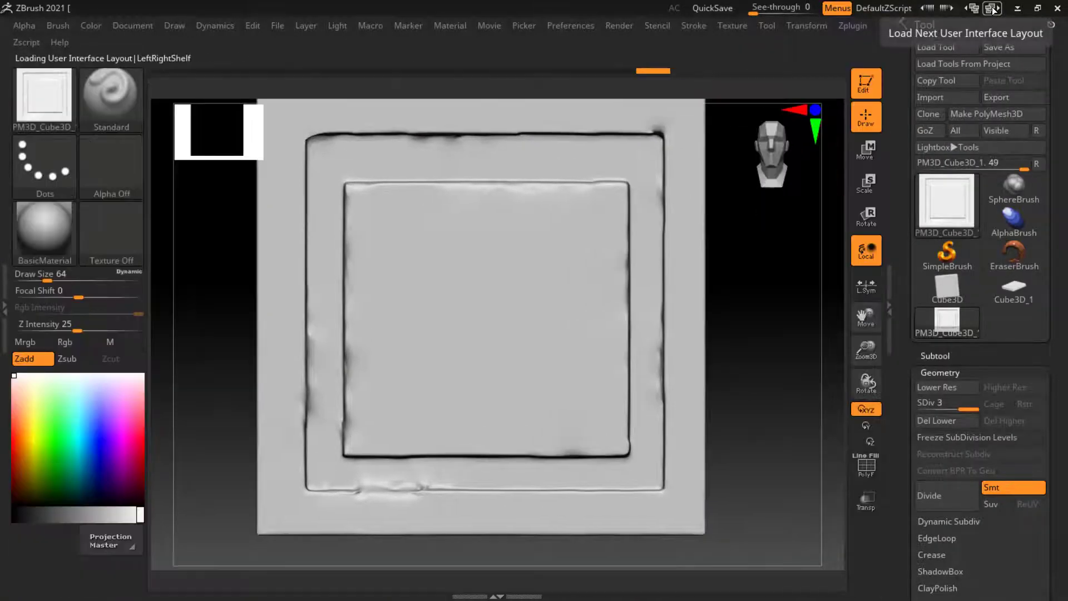
left_click(994, 8)
left_click(994, 8)
left_click(994, 9)
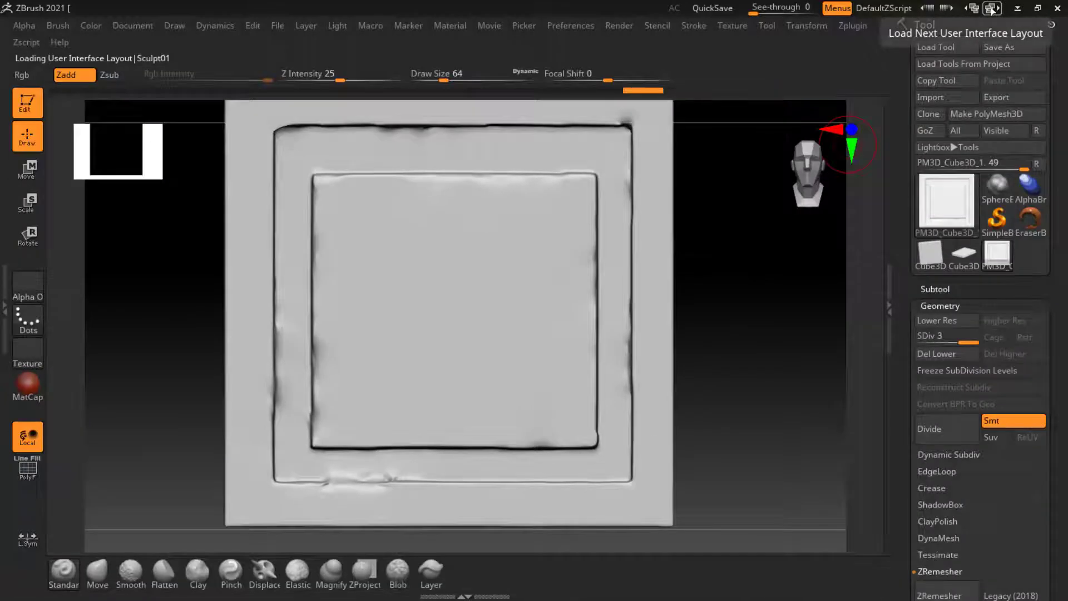
left_click(994, 8)
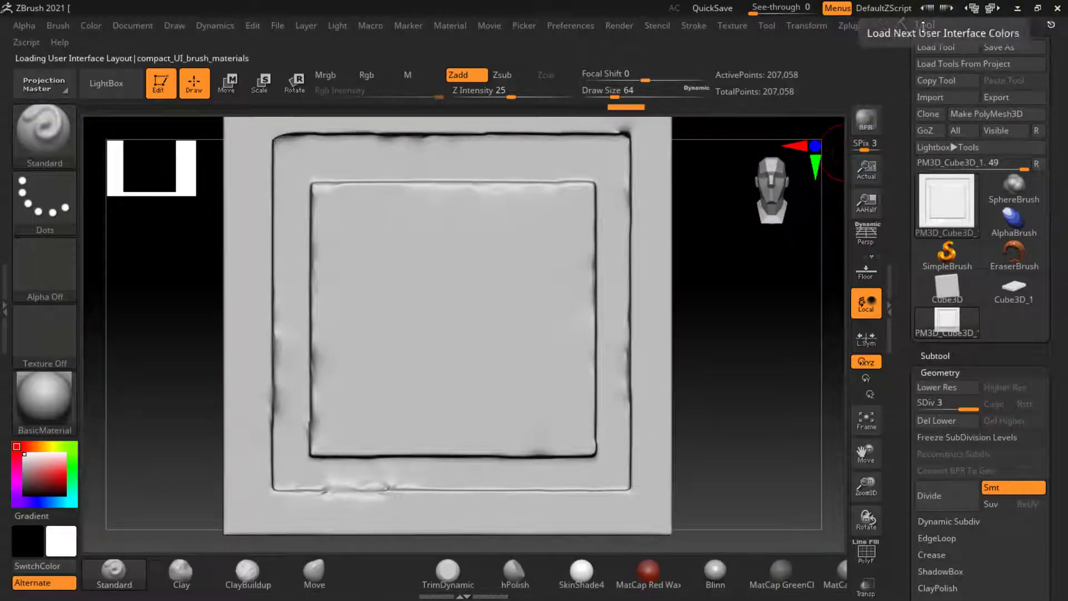
left_click_drag(767, 385, 748, 346, "alt")
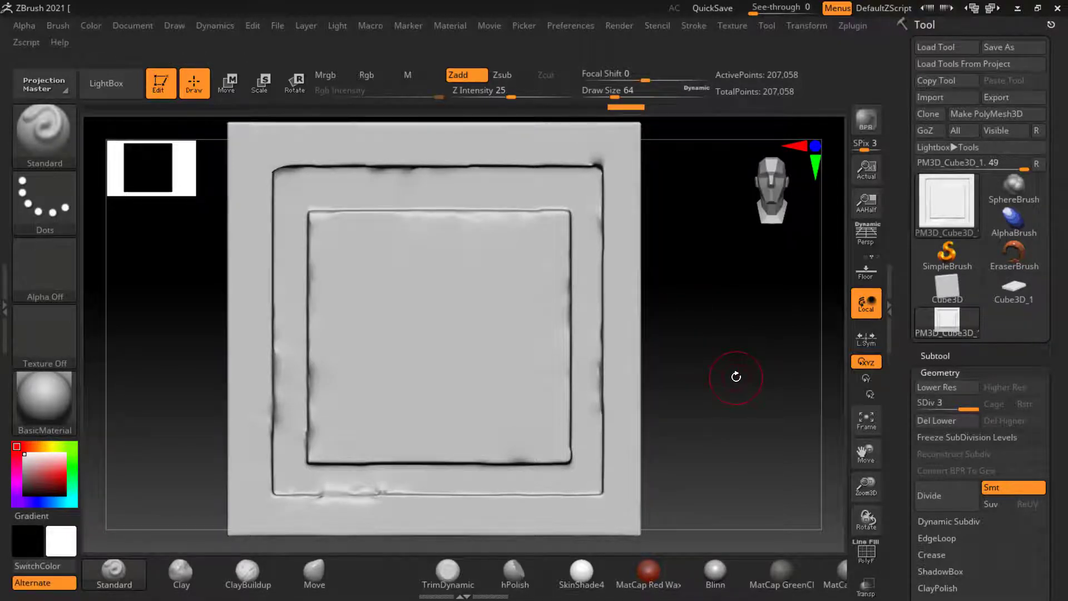
- Switch to the desktop, open the name plate reference folder, and preview the St Mary's Cottage carved stone image
key("super+d")
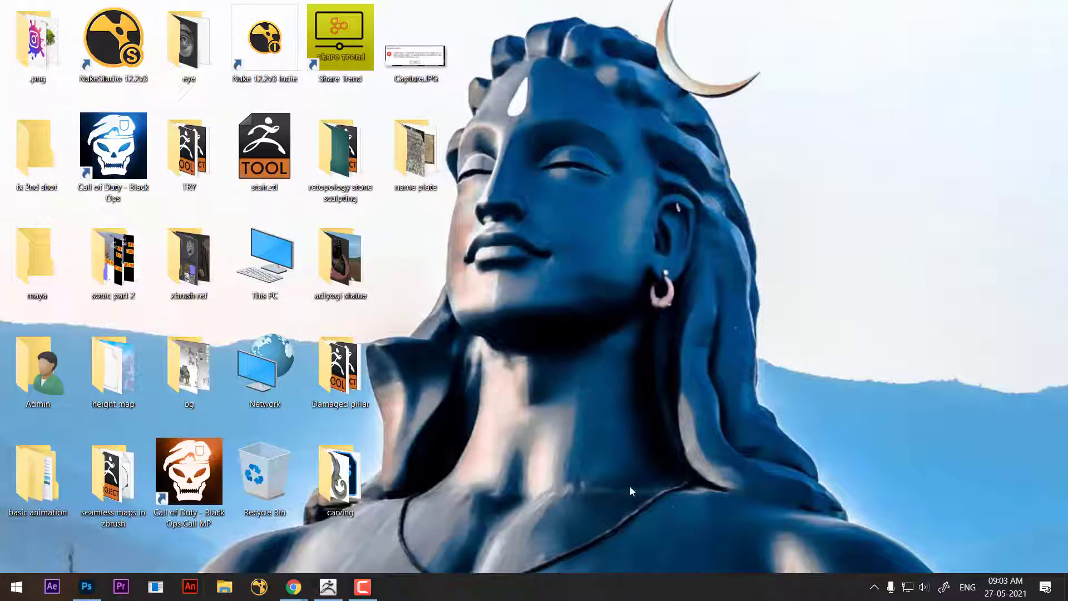
double_click(412, 176)
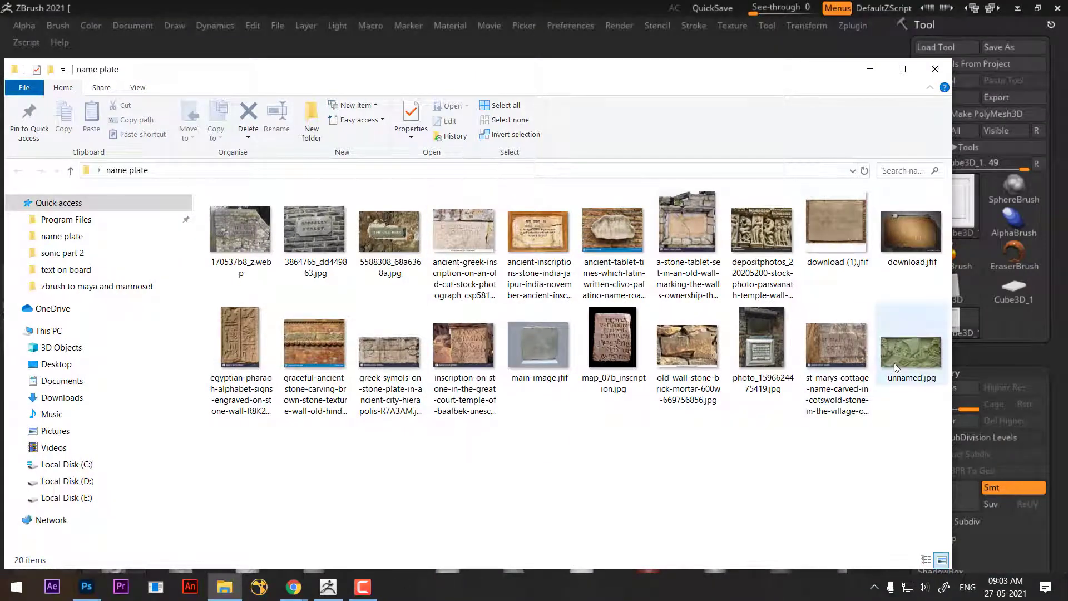
left_click(846, 349)
right_click(845, 349)
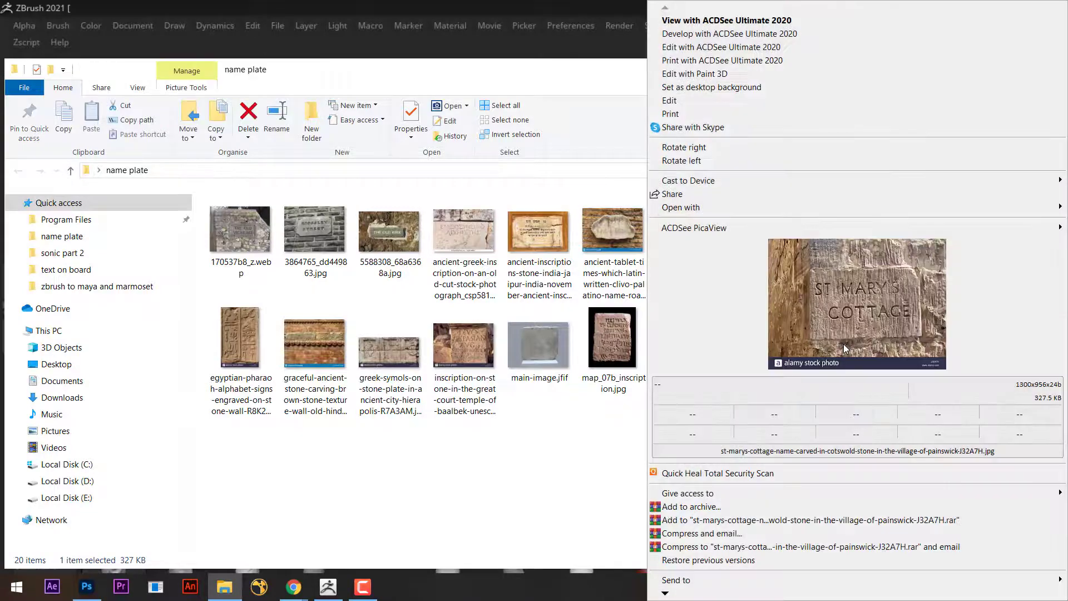
- Open the St Mary's Cottage image in ACDSee Quick View, place it beside the slab in ZBrush, and enlarge its carved surface
left_click(850, 306)
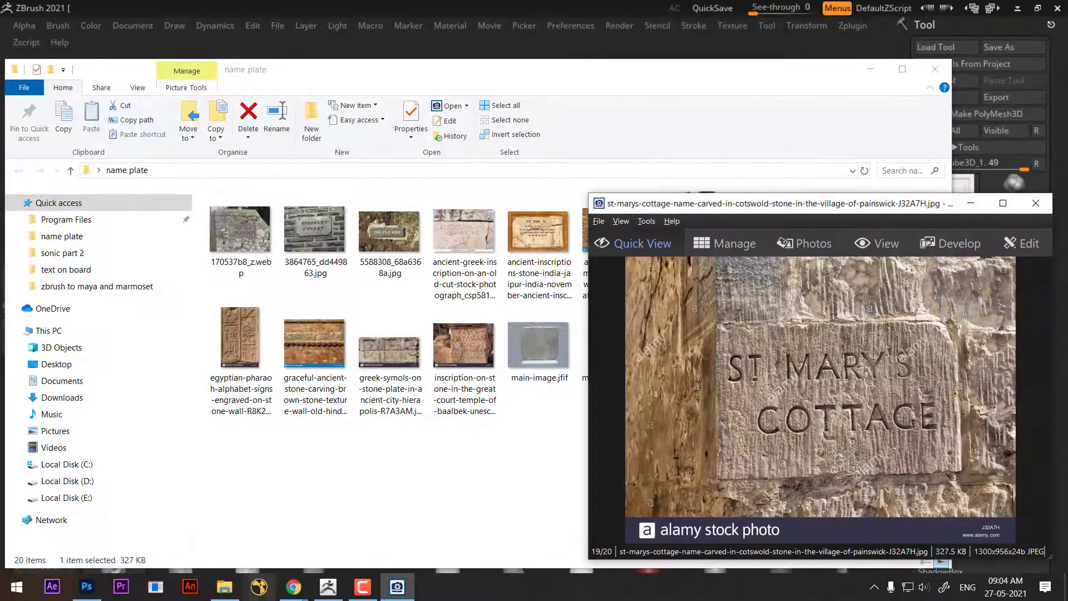
left_click(328, 589)
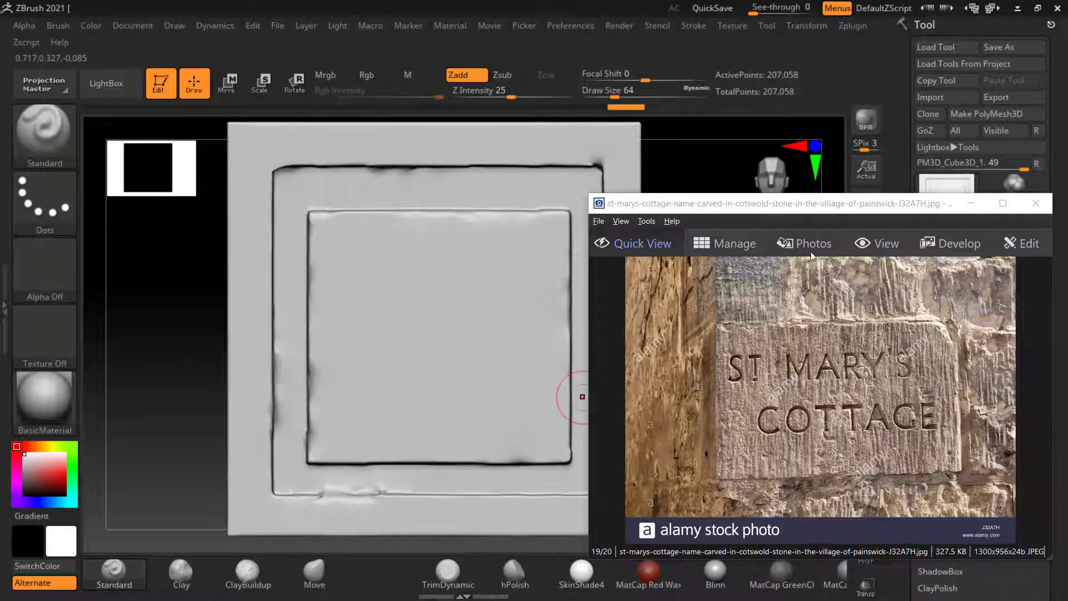
left_click_drag(813, 206, 858, 72)
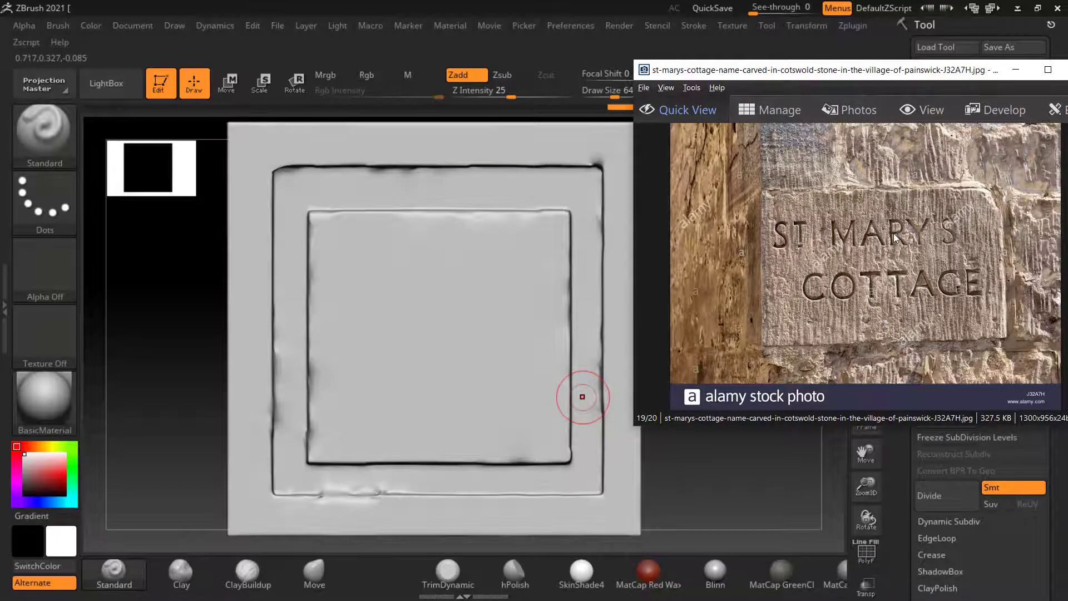
left_click_drag(846, 216, 855, 287)
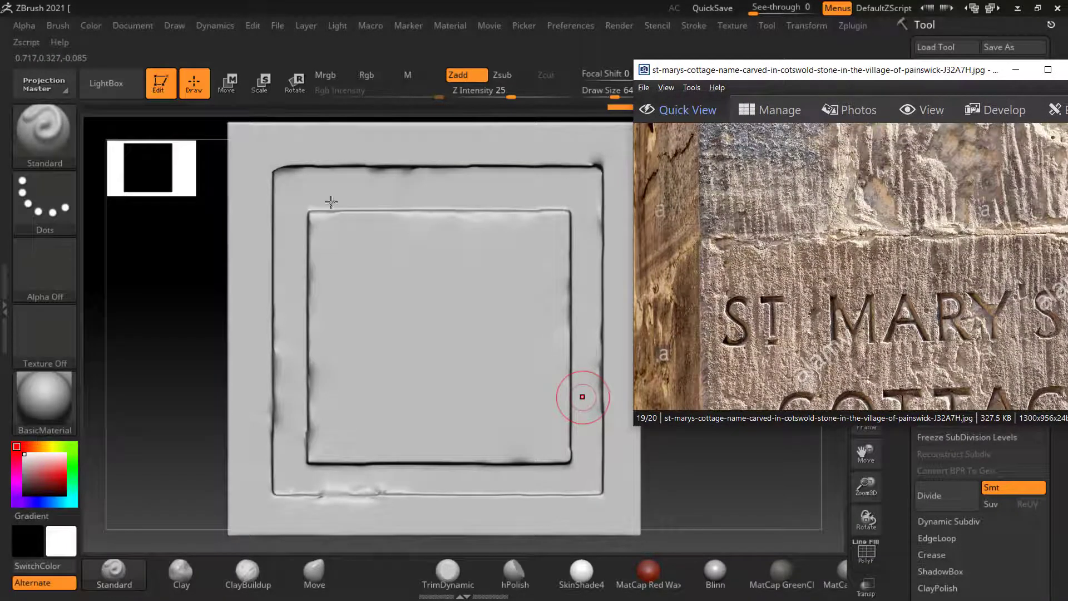
- Wear down the upper edge of the raised inner square with the TrimDynamic brush, reducing the draw size to 40
left_click_drag(210, 258, 179, 310)
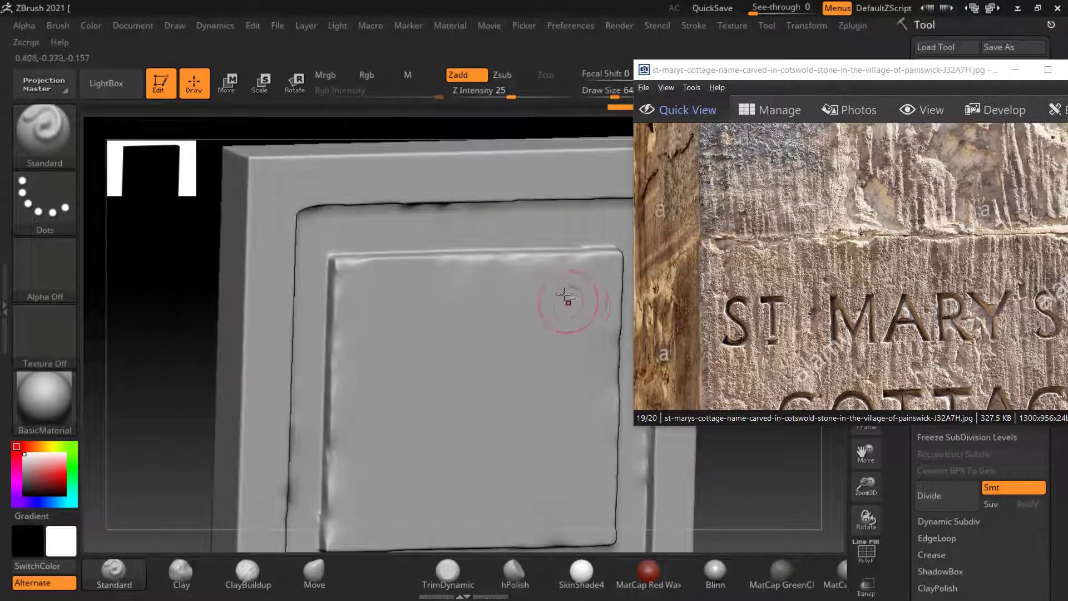
left_click(450, 586)
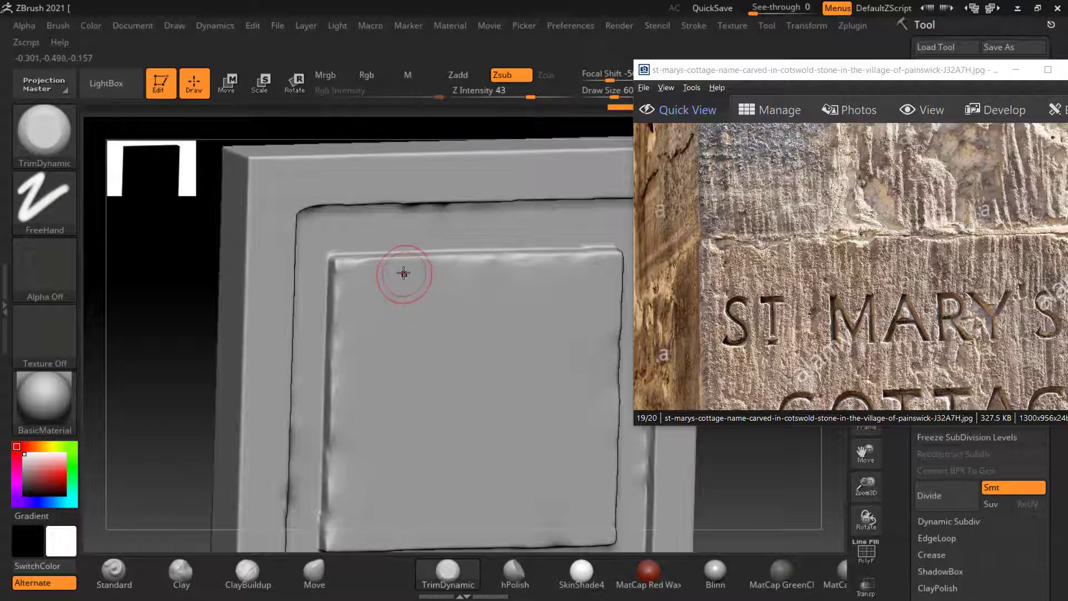
mouse_move(167, 291)
left_mouse_down()
mouse_move(174, 306)
mouse_move(338, 260)
mouse_move(449, 248)
left_mouse_up()
left_click_drag(362, 259, 442, 246)
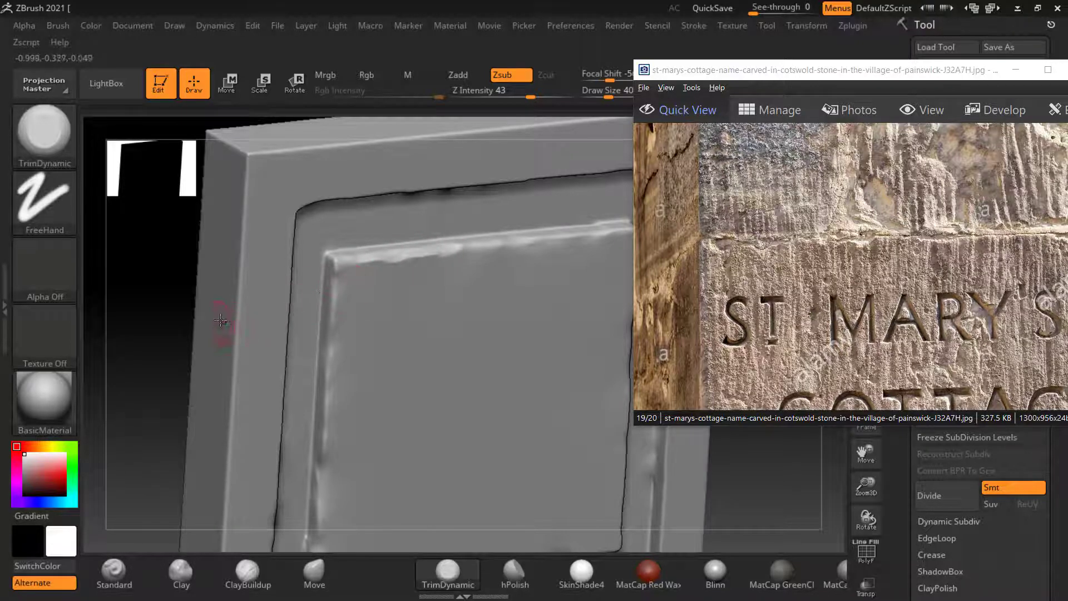
left_click_drag(138, 272, 148, 295)
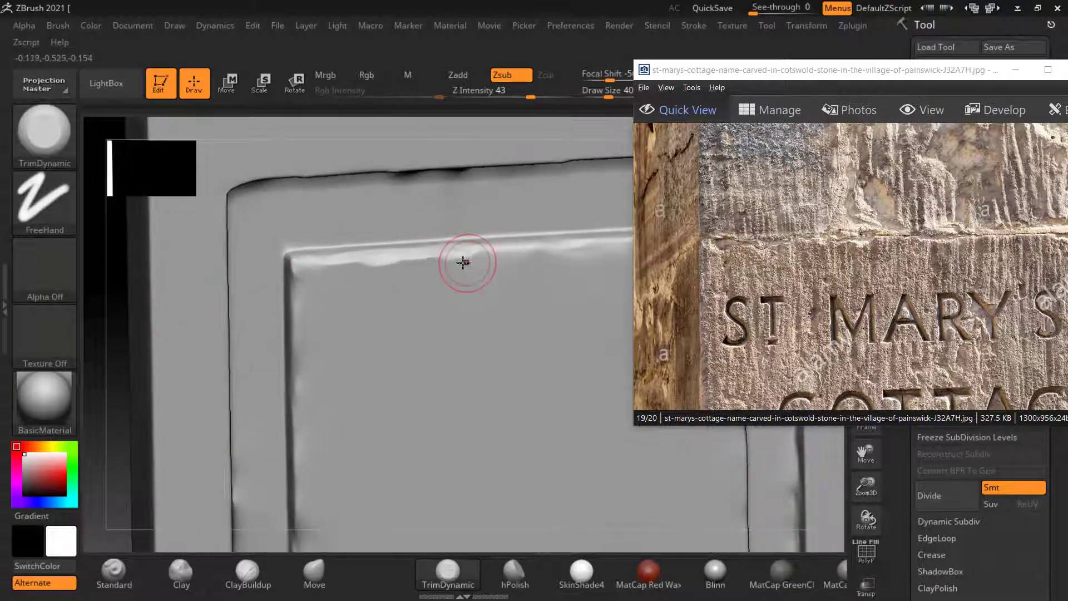
- Divide the slab one more time and chip the inner square's upper edge with TrimDynamic at draw size 28
key("ctrl")
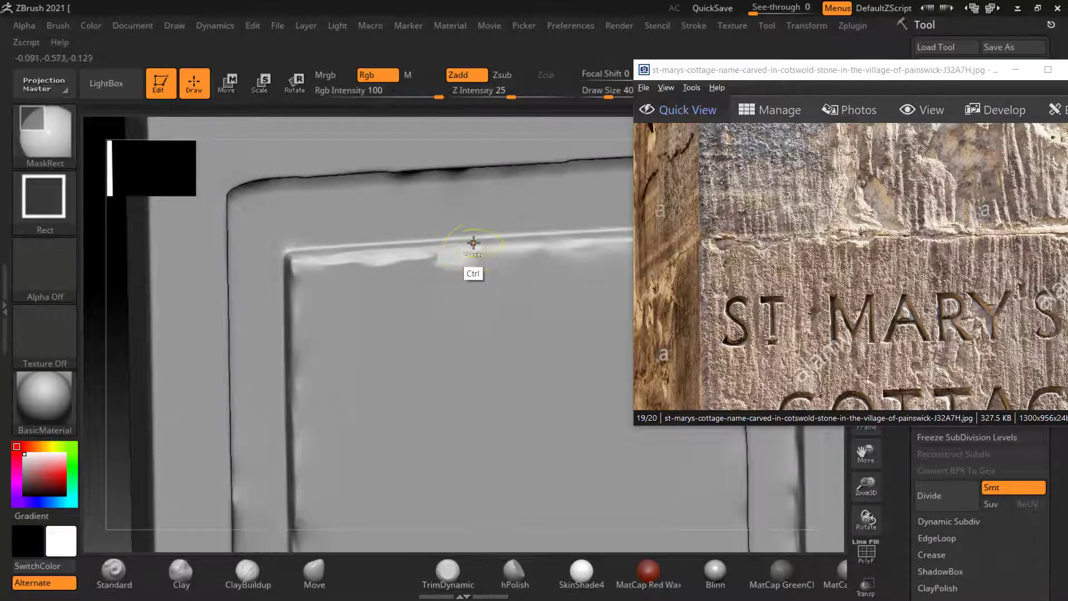
key("ctrl+d")
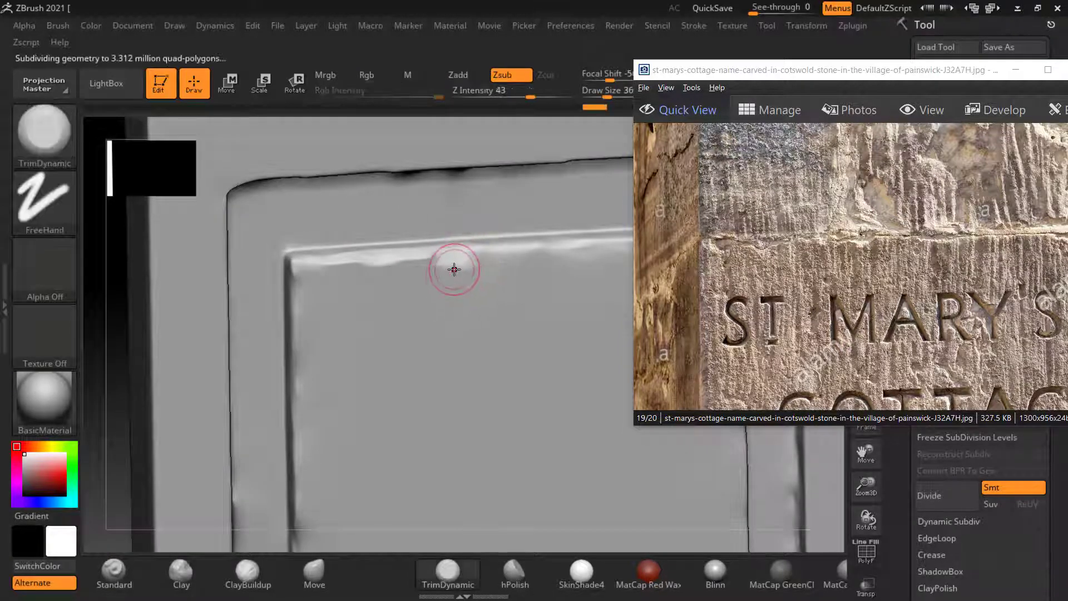
key("bracketleft")
left_click_drag(457, 260, 450, 259)
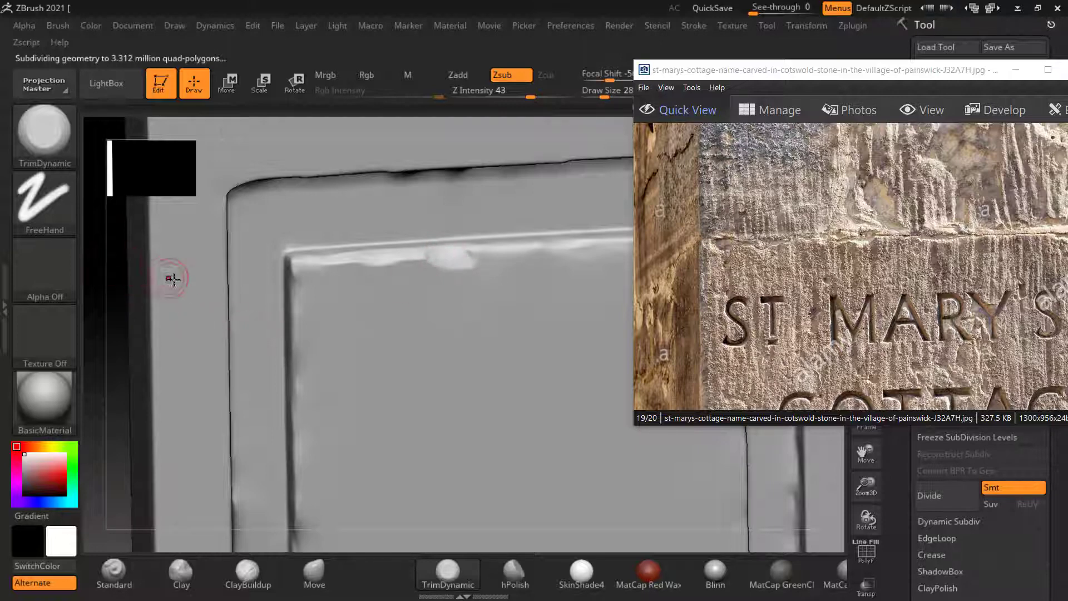
key("f")
mouse_move(764, 457)
left_mouse_down("shift")
mouse_move(774, 466)
mouse_move(696, 473)
mouse_move(711, 461)
mouse_move(717, 471)
left_mouse_up("shift")
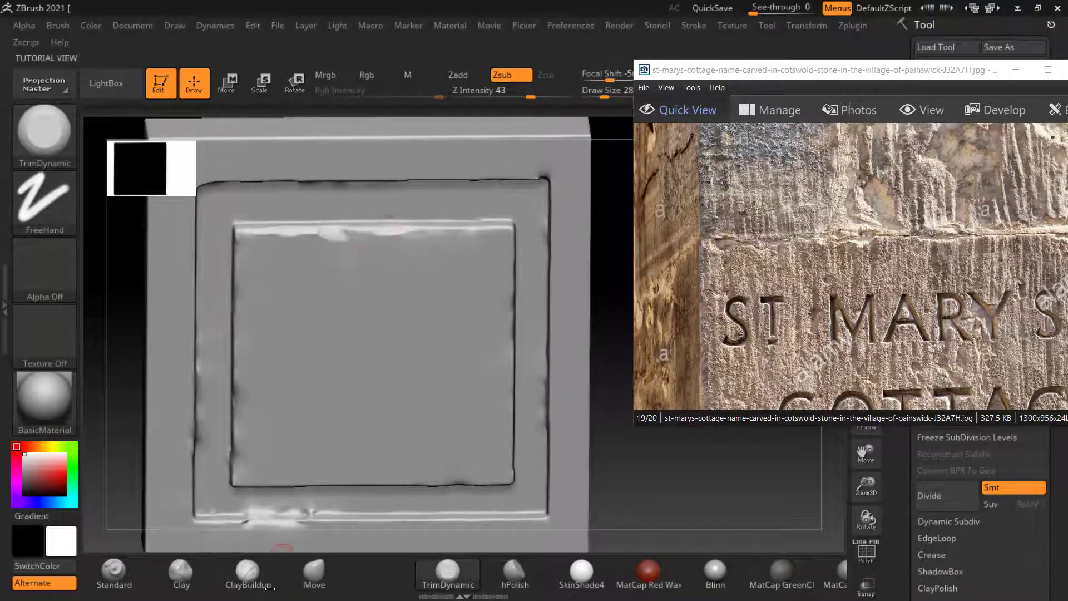
- Carve two small notches near the right end of the inner square's upper edge with the ClayBuildup brush
left_click(250, 580)
mouse_move(646, 467)
left_mouse_down()
mouse_move(549, 425)
mouse_move(574, 332)
mouse_move(587, 373)
left_mouse_up()
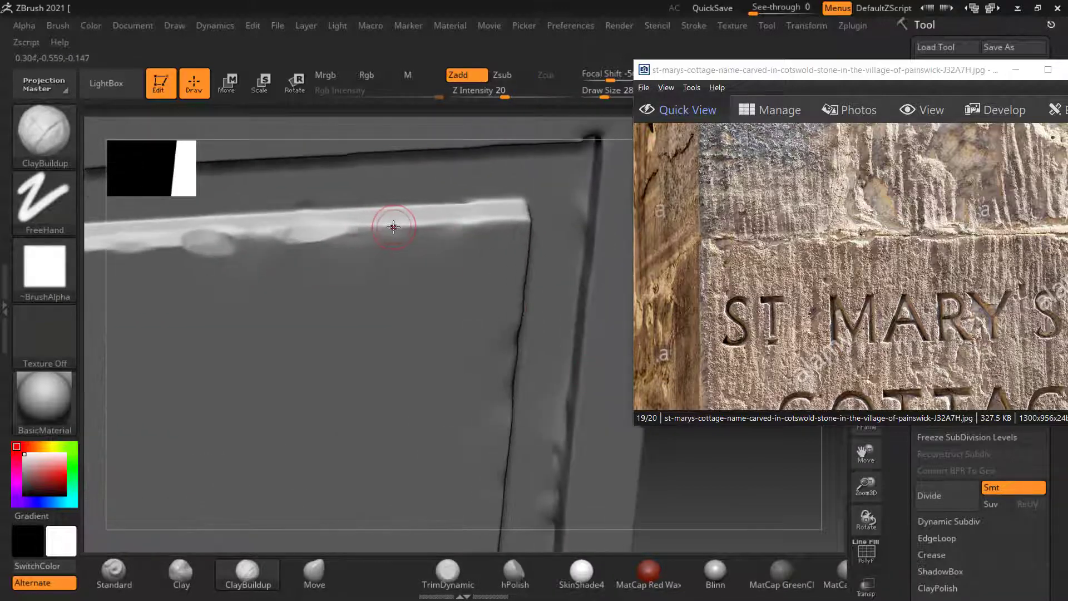
mouse_move(394, 225)
left_mouse_down("alt")
mouse_move(494, 215)
mouse_move(472, 231)
mouse_move(448, 217)
mouse_move(457, 221)
left_mouse_up("alt")
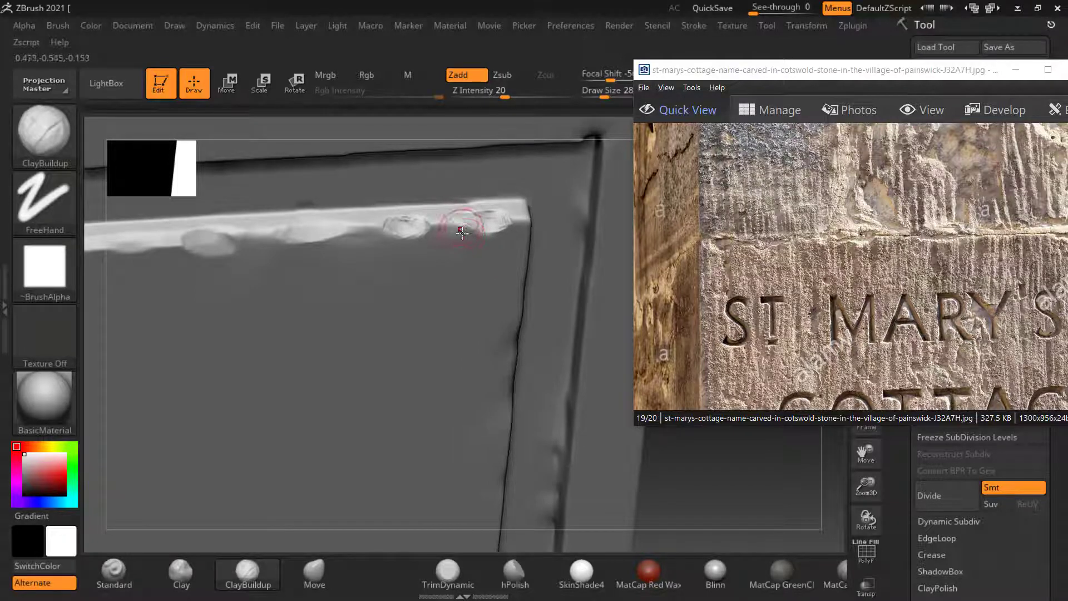
- Flatten the carved notches on the upper edge with TrimDynamic, reduce the draw size to 12, and check the slab from the front
left_click(450, 576)
mouse_move(470, 238)
left_mouse_down()
mouse_move(484, 216)
mouse_move(497, 229)
mouse_move(389, 220)
mouse_move(391, 228)
left_mouse_up()
key("[")
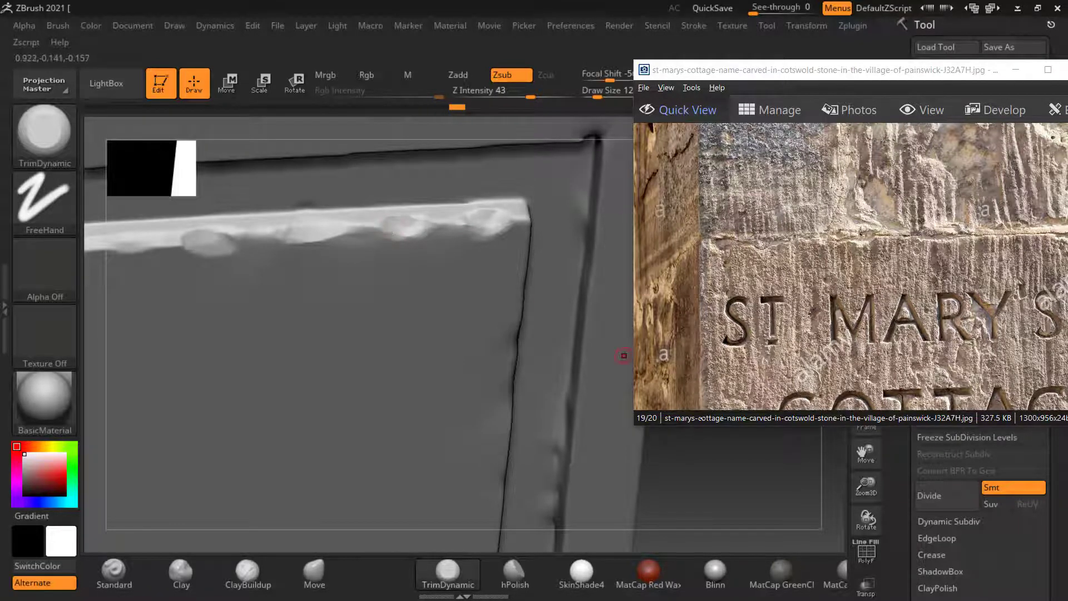
mouse_move(625, 358)
left_mouse_down()
mouse_move(739, 432)
mouse_move(818, 507)
mouse_move(766, 470)
left_mouse_up()
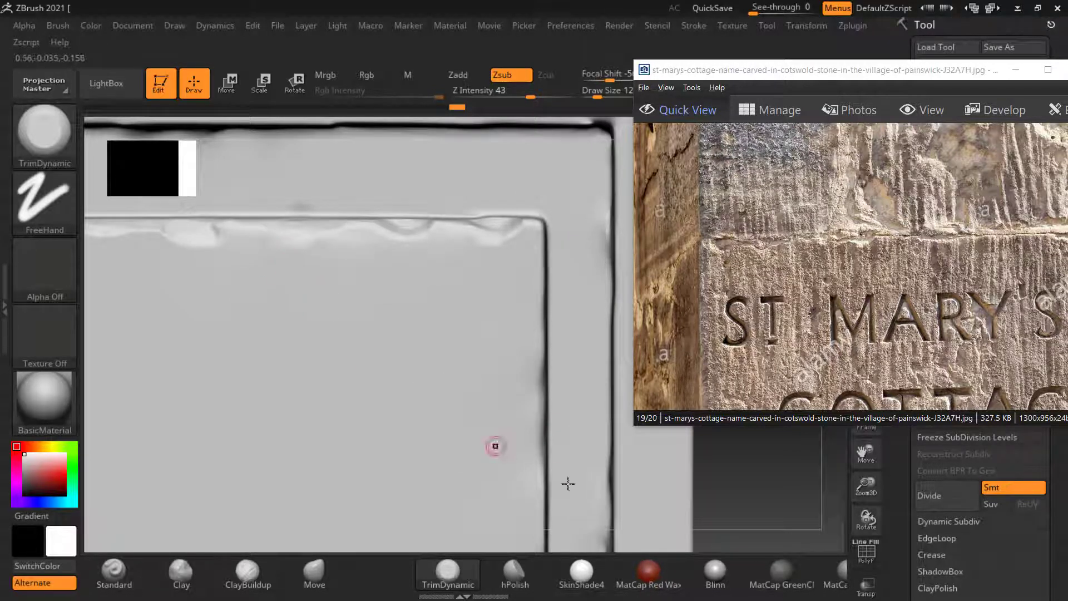
left_click_drag(781, 489, 699, 432, "alt")
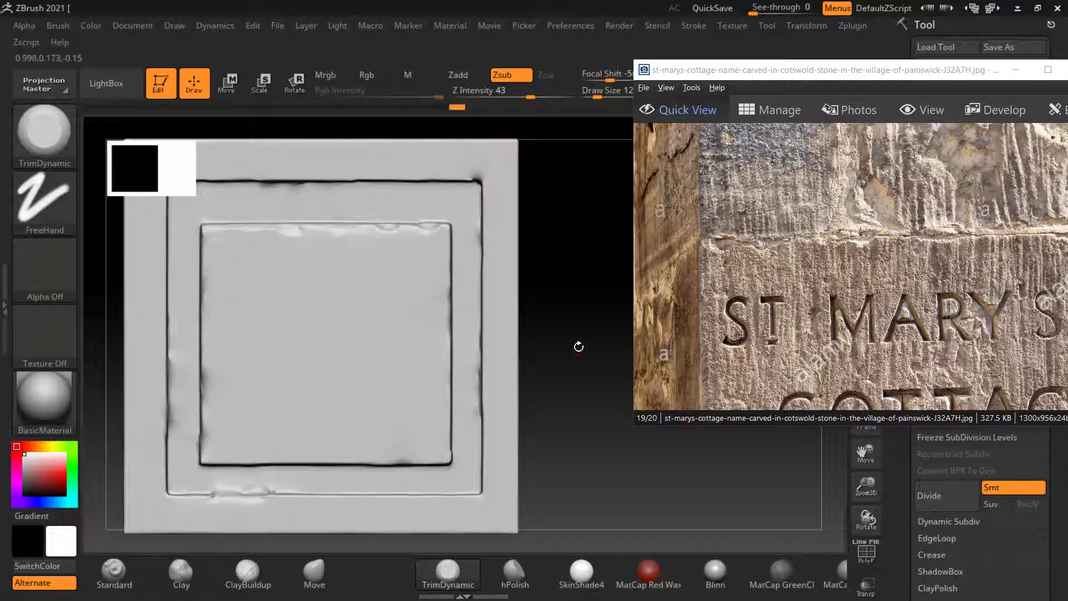
- Browse the reference images to old-wall-stone-brick-mortar-600w-669756856.jpg for comparison with the slab's worn edges
mouse_move(593, 332)
left_mouse_down()
mouse_move(575, 348)
mouse_move(601, 372)
mouse_move(591, 360)
mouse_move(603, 356)
mouse_move(586, 345)
mouse_move(595, 309)
left_mouse_up()
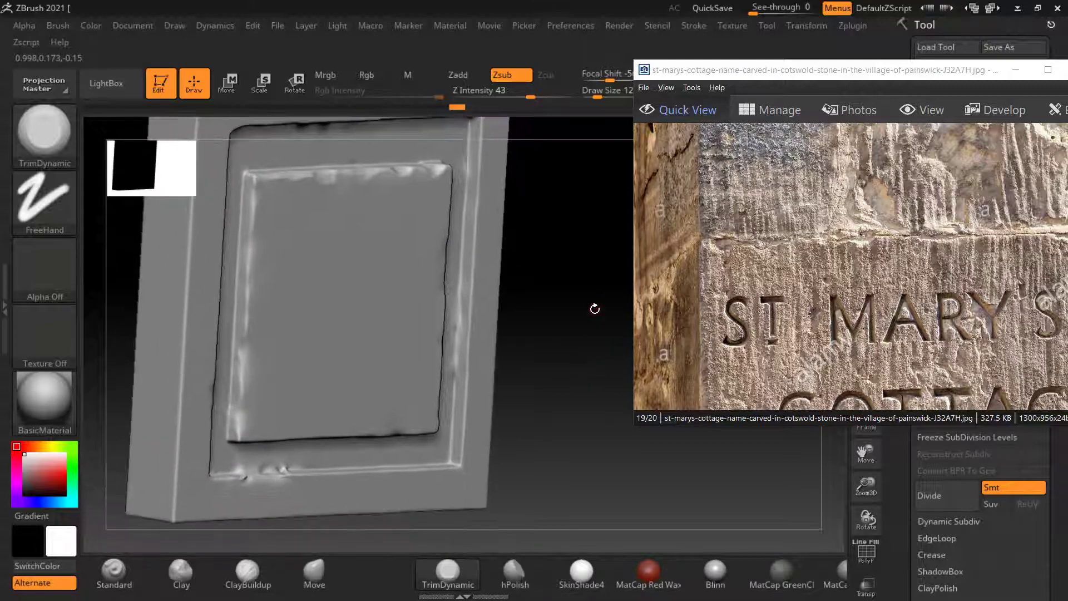
scroll(814, 315, "down", 2)
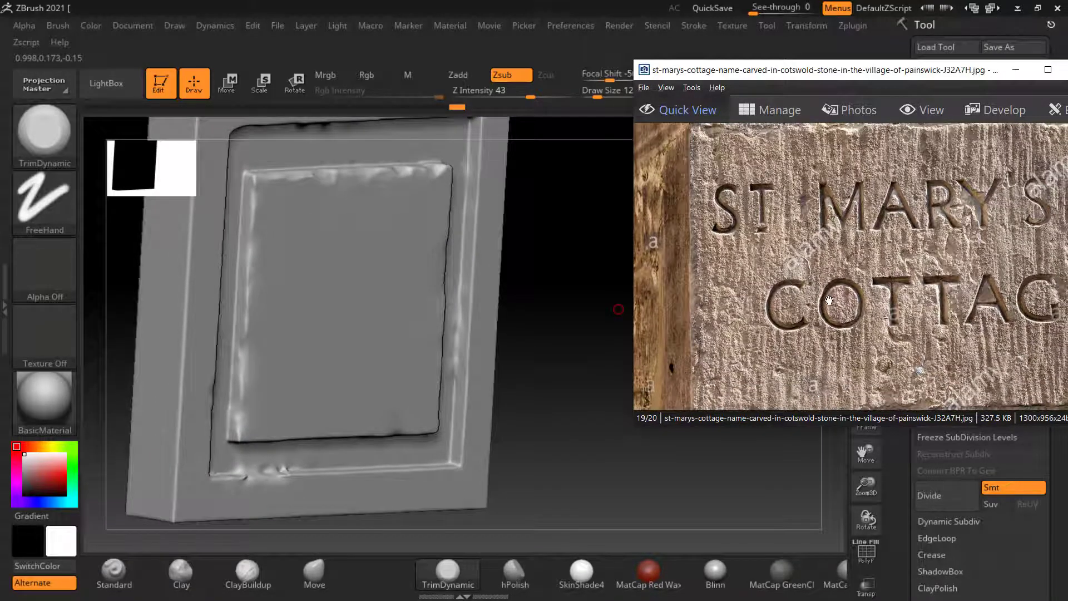
scroll(828, 302, "down", 1)
scroll(832, 302, "up", 2)
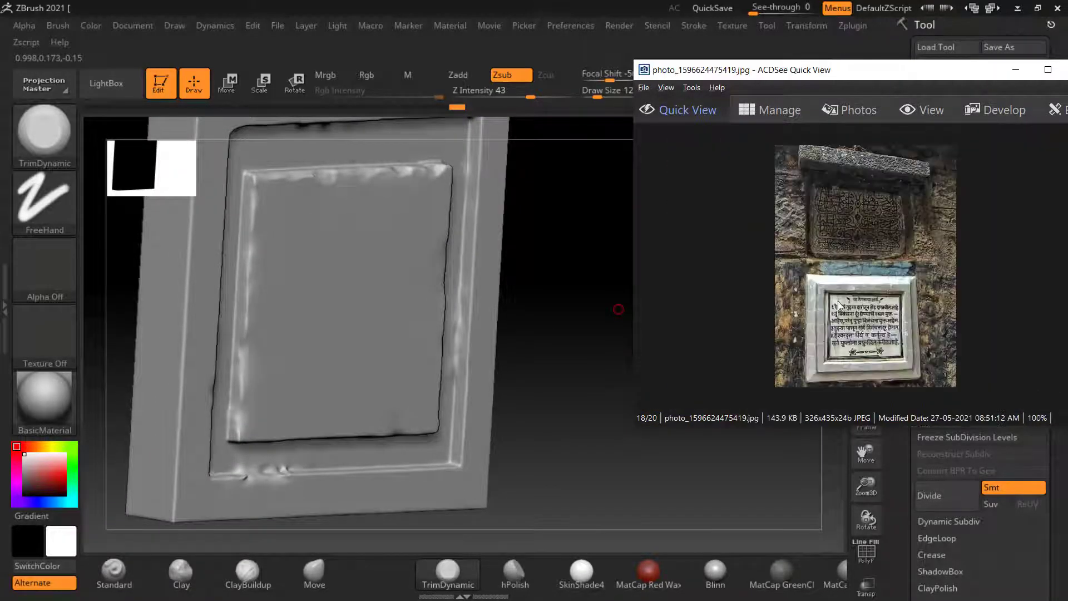
scroll(839, 306, "up", 1)
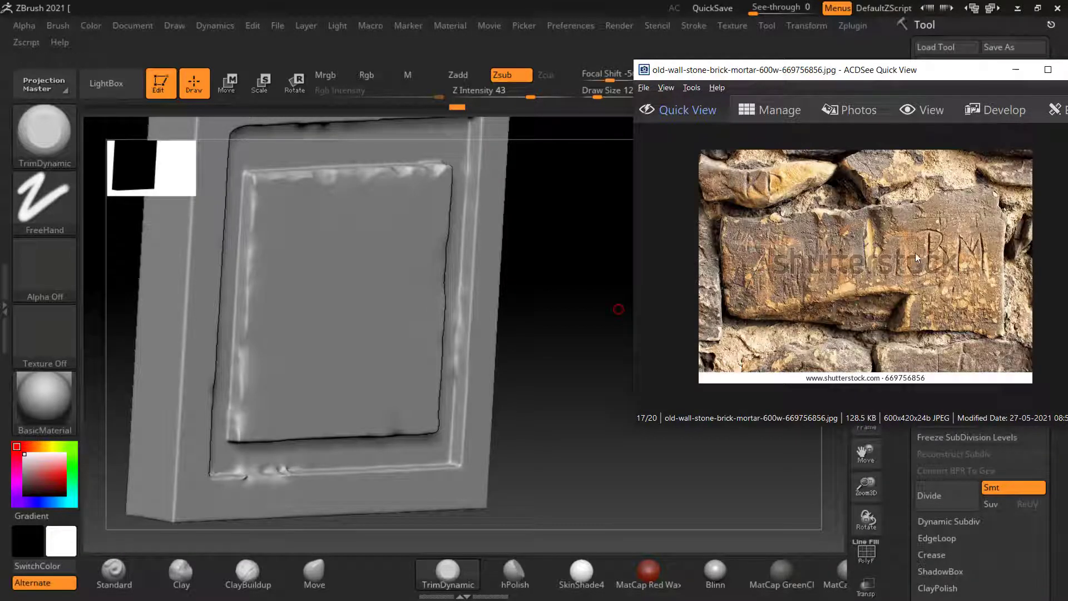
- Carve a wedge-shaped broken chip into the inner square's lower edge with ClayBuildup in Zsub mode at draw size 32
left_click_drag(603, 468, 711, 462)
left_click(247, 573)
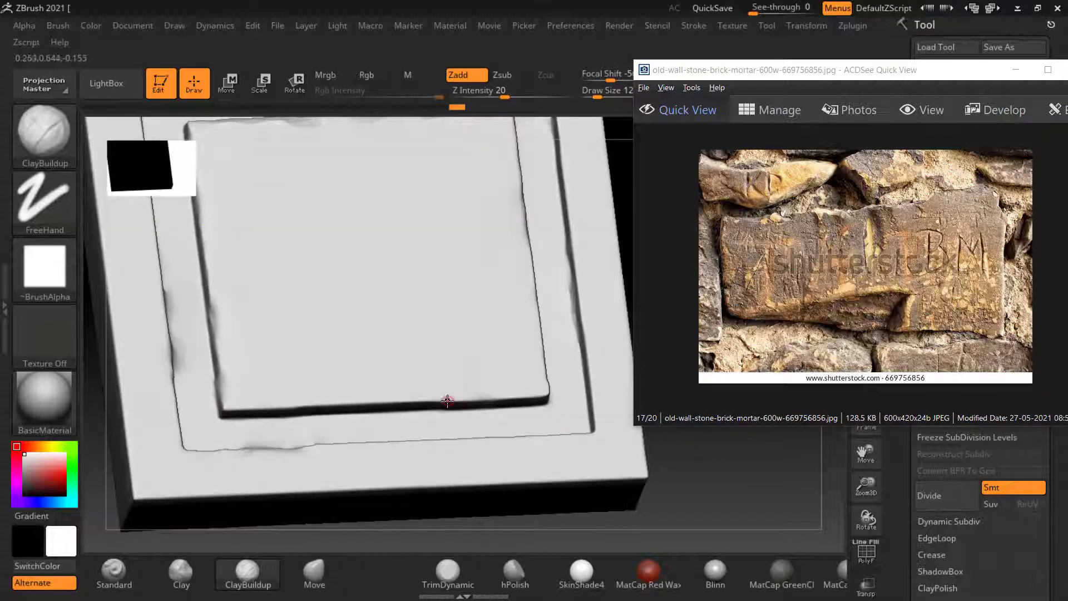
key("bracketright")
left_click_drag(689, 496, 739, 499)
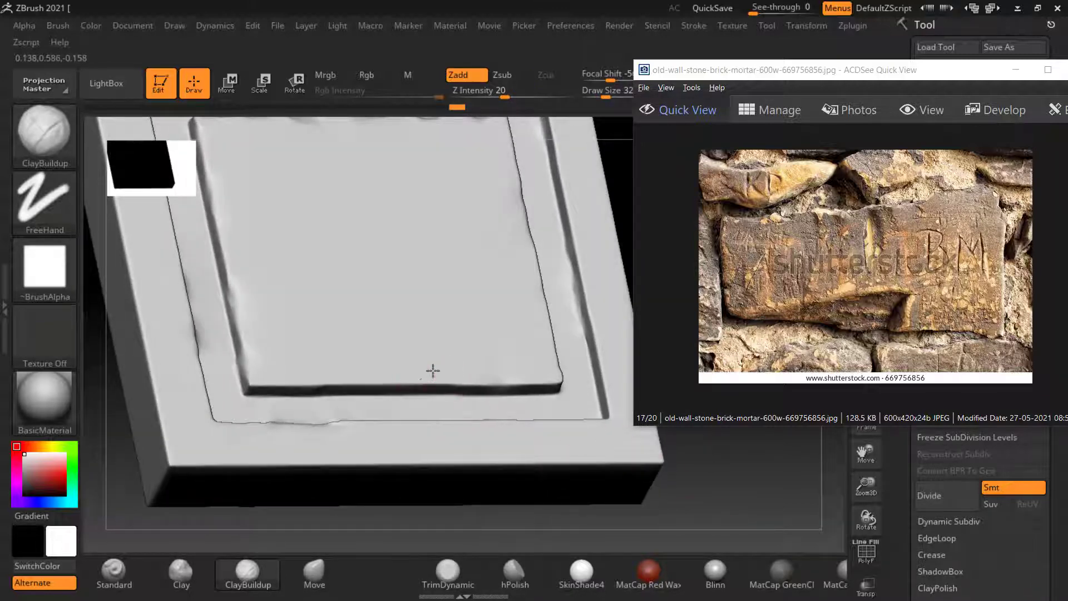
left_click(502, 75)
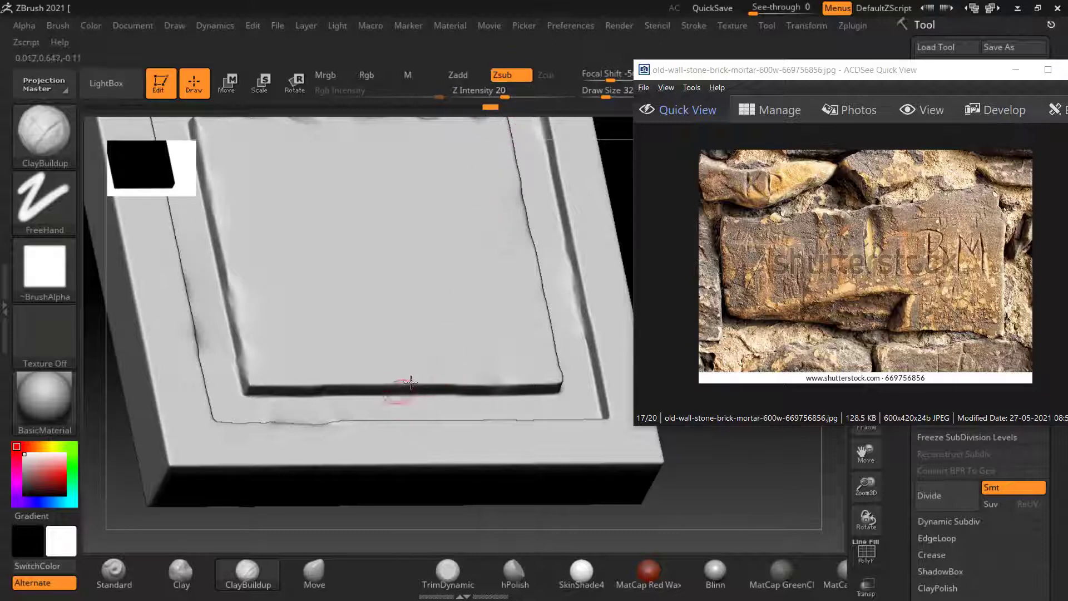
mouse_move(411, 382)
left_mouse_down()
mouse_move(334, 374)
mouse_move(299, 389)
mouse_move(400, 362)
left_mouse_up()
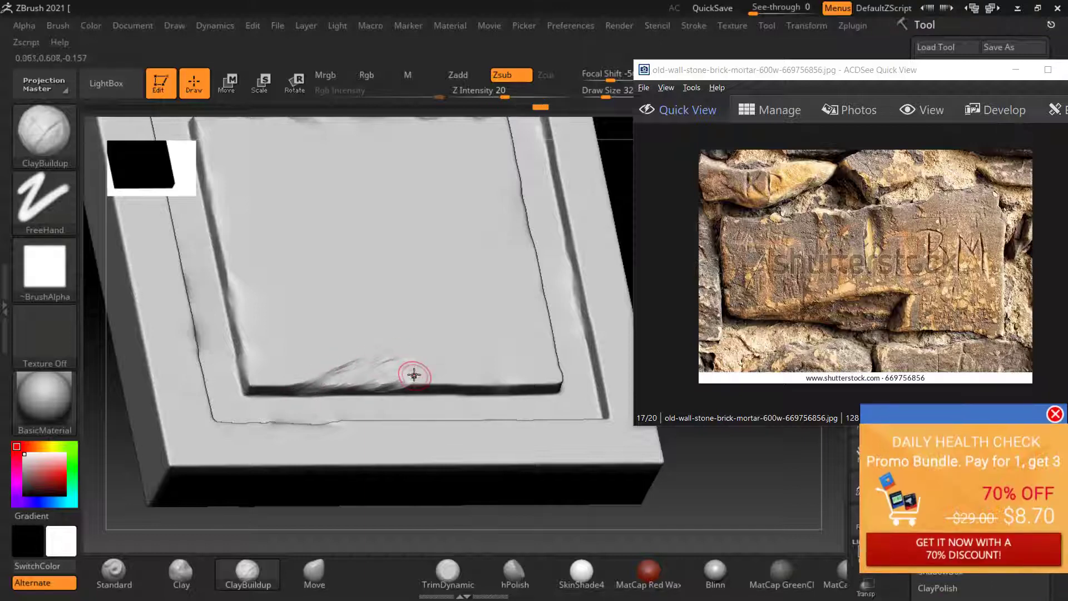
left_click(1055, 417)
mouse_move(370, 381)
left_mouse_down()
mouse_move(416, 372)
mouse_move(427, 351)
mouse_move(320, 389)
left_mouse_up()
mouse_move(436, 355)
left_mouse_down()
mouse_move(344, 389)
mouse_move(444, 351)
mouse_move(349, 376)
mouse_move(423, 369)
mouse_move(429, 358)
mouse_move(424, 382)
left_mouse_up()
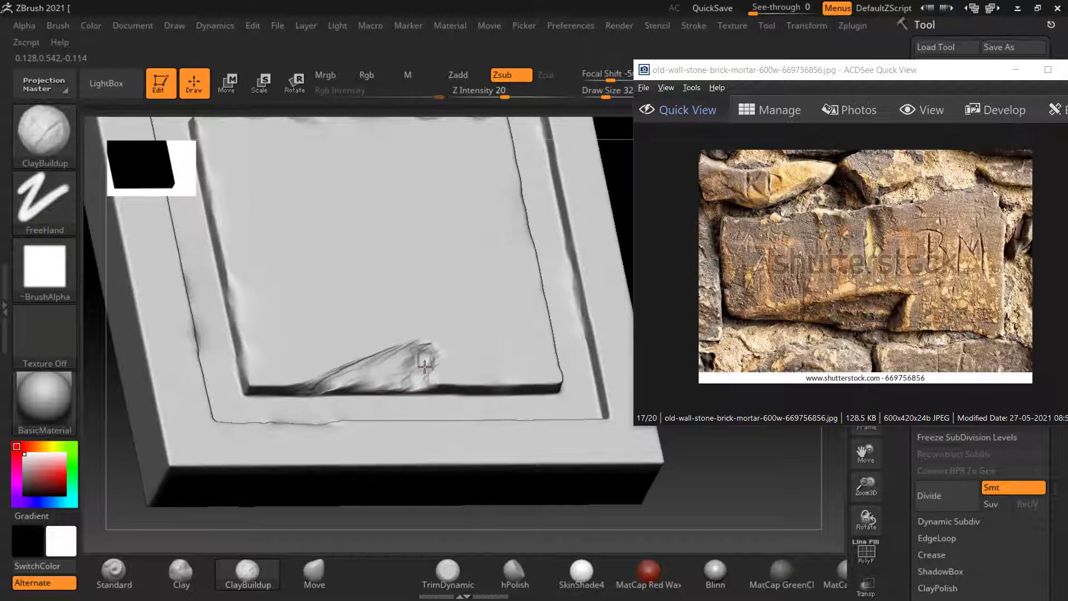
left_click_drag(345, 388, 410, 381)
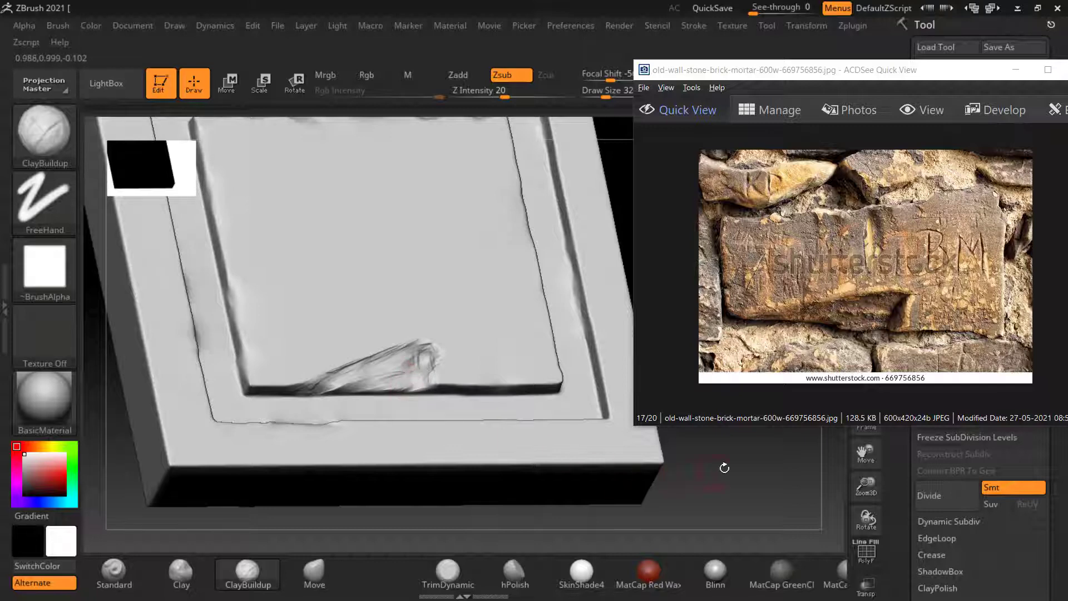
- Flatten the carved chip's strokes with TrimDynamic and smooth the hollow at its right end
mouse_move(728, 471)
left_mouse_down()
mouse_move(739, 477)
mouse_move(680, 486)
left_mouse_up()
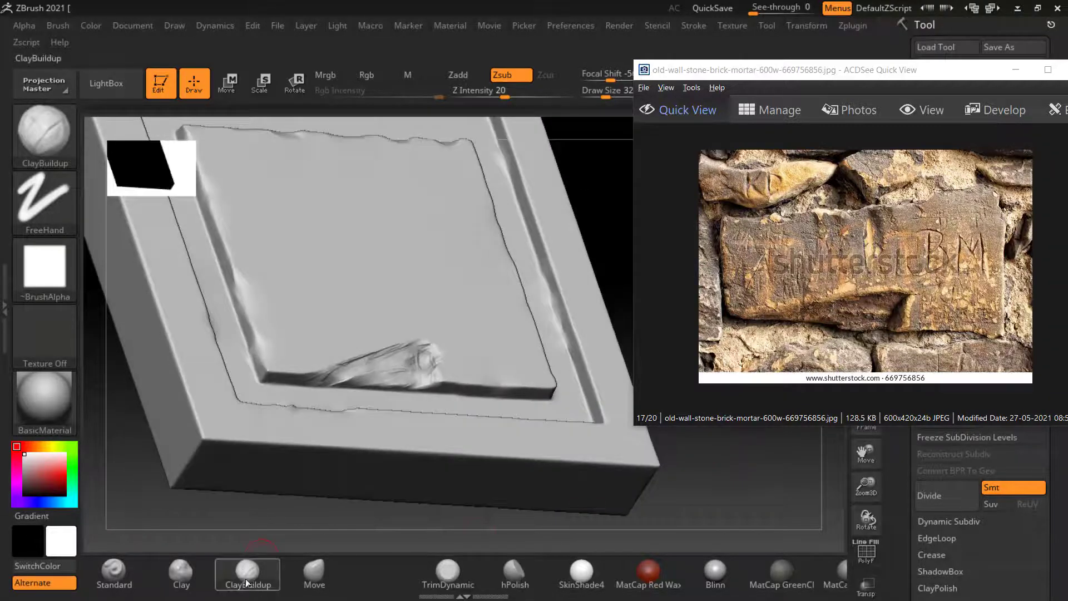
left_click(448, 572)
mouse_move(384, 346)
left_mouse_down()
mouse_move(317, 369)
mouse_move(356, 364)
left_mouse_up()
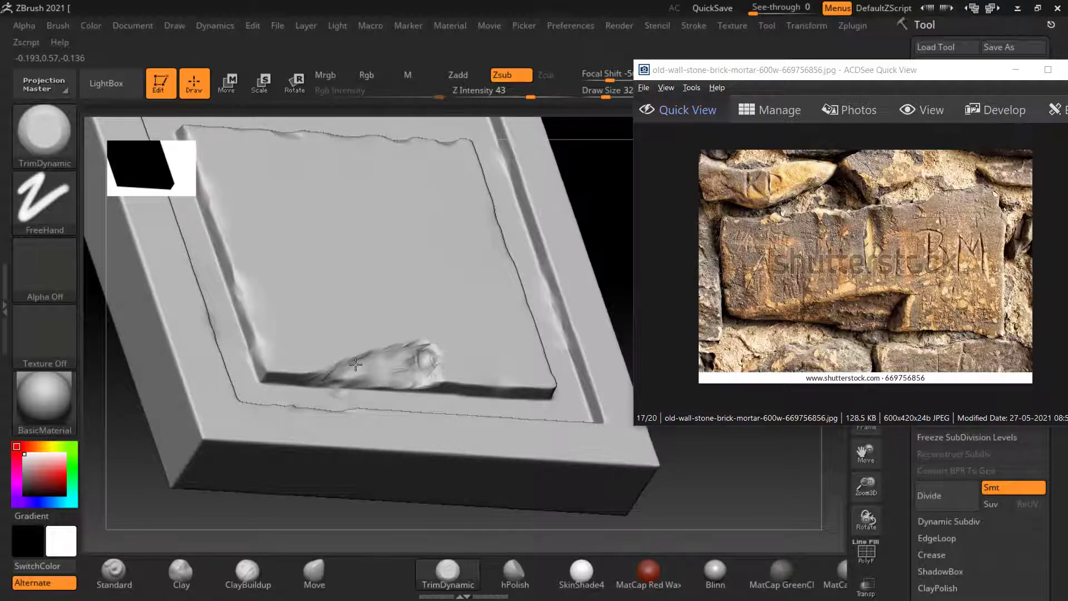
key("shift")
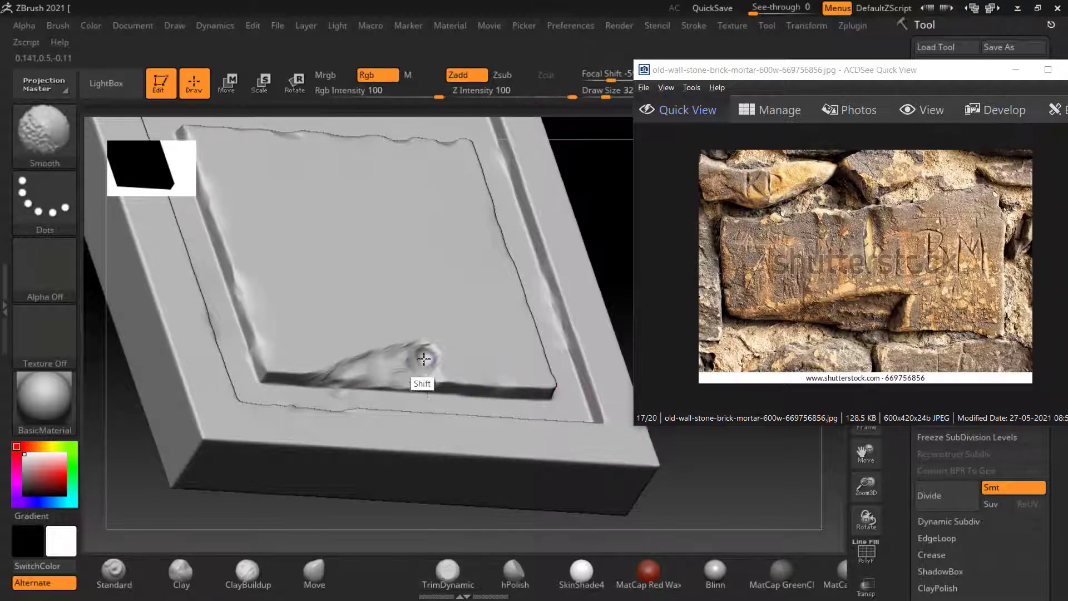
left_click_drag(424, 359, 413, 376, "shift")
- Refine the chip's floor and sloping upper wall with further TrimDynamic strokes at draw size 32
left_click_drag(681, 452, 670, 477)
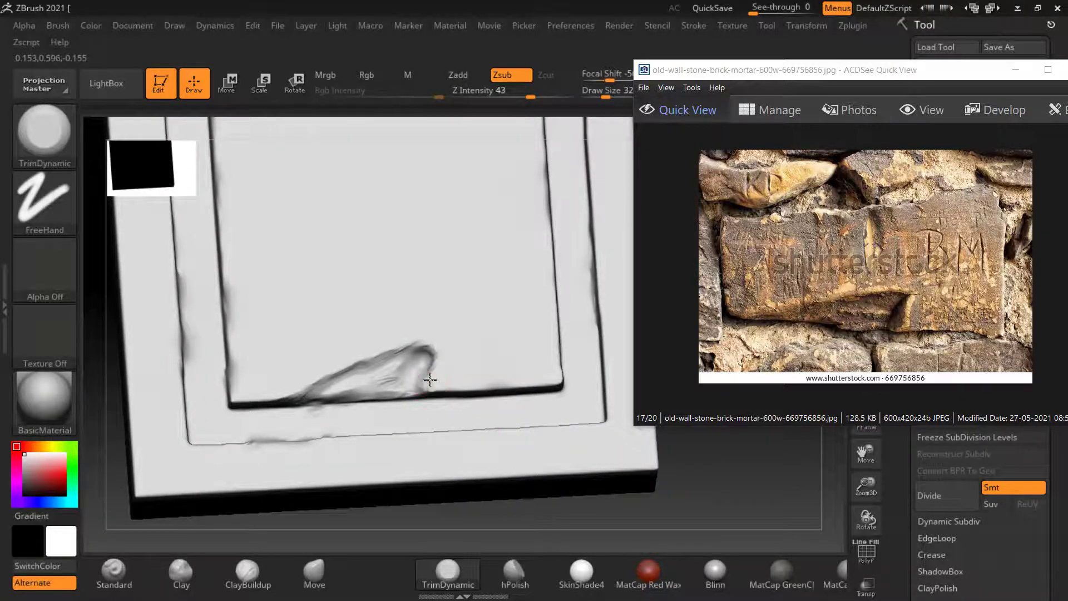
mouse_move(430, 379)
left_mouse_down()
mouse_move(372, 384)
mouse_move(432, 365)
mouse_move(392, 372)
left_mouse_up()
left_click_drag(320, 389, 413, 352)
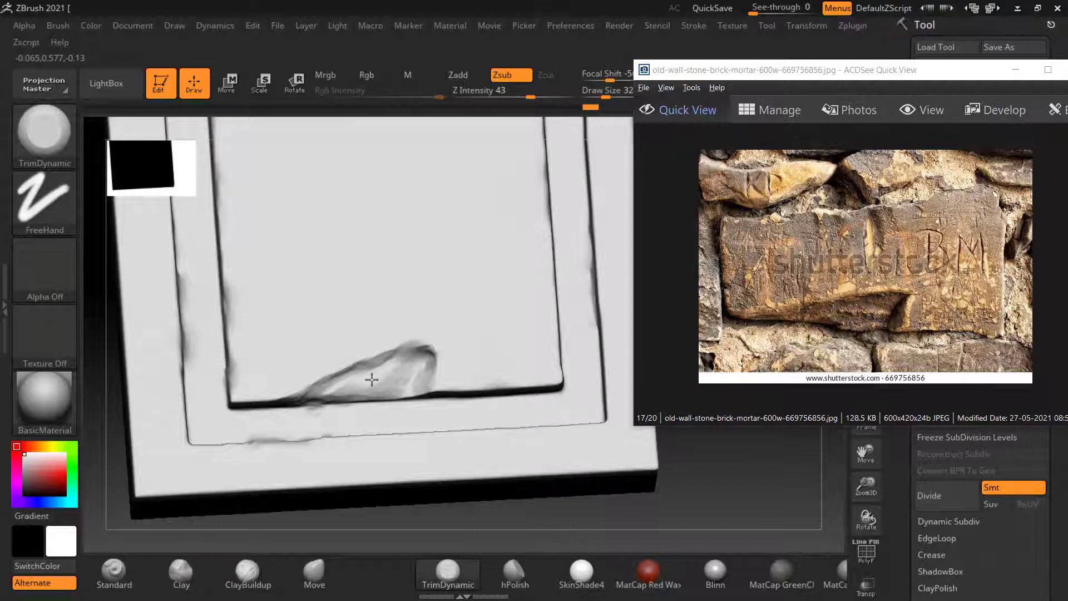
mouse_move(405, 380)
left_mouse_down()
mouse_move(374, 353)
mouse_move(291, 391)
mouse_move(378, 357)
left_mouse_up()
- Raise small lumps on the chip's floor and in its right-hand hollow with the Standard brush in Zadd mode
left_click_drag(671, 490, 664, 448)
left_click(114, 573)
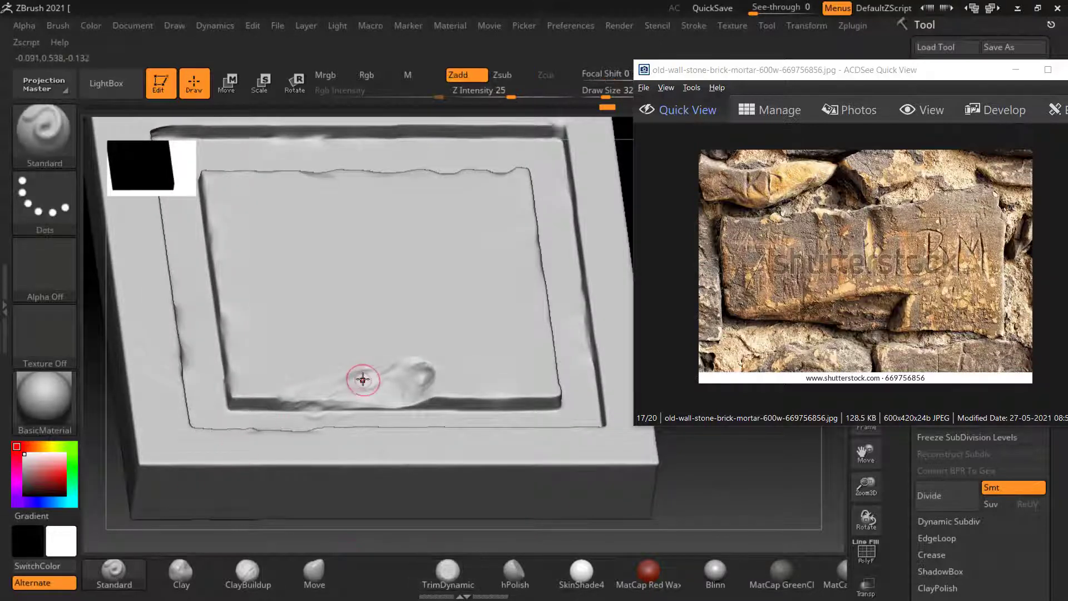
mouse_move(362, 375)
left_mouse_down()
mouse_move(375, 382)
mouse_move(289, 403)
mouse_move(430, 371)
left_mouse_up()
mouse_move(739, 460)
left_mouse_down()
mouse_move(753, 472)
mouse_move(718, 487)
mouse_move(723, 503)
mouse_move(728, 485)
left_mouse_up()
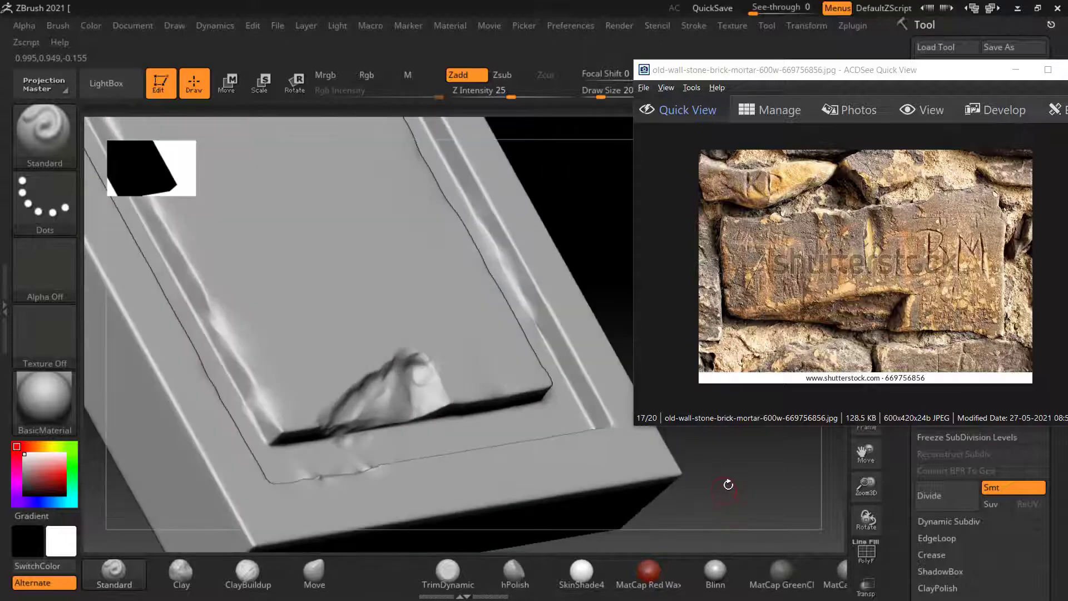
- Flatten the lumps inside the broken chip with TrimDynamic strokes at draw size 20 and check the whole slab
left_click(448, 573)
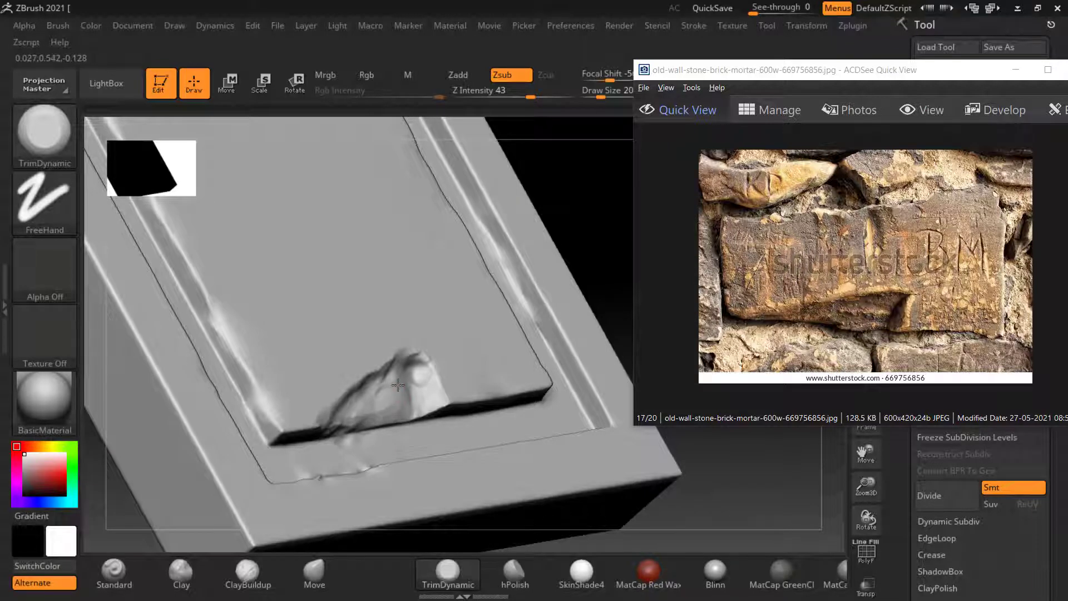
mouse_move(398, 385)
left_mouse_down()
mouse_move(346, 425)
mouse_move(386, 400)
left_mouse_up()
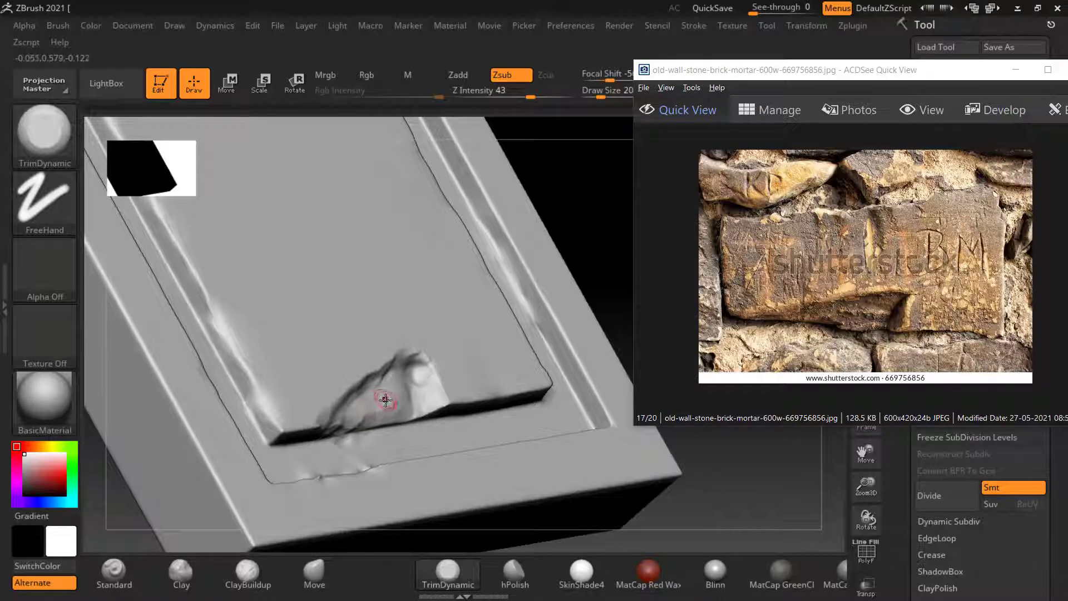
left_click_drag(733, 457, 671, 449)
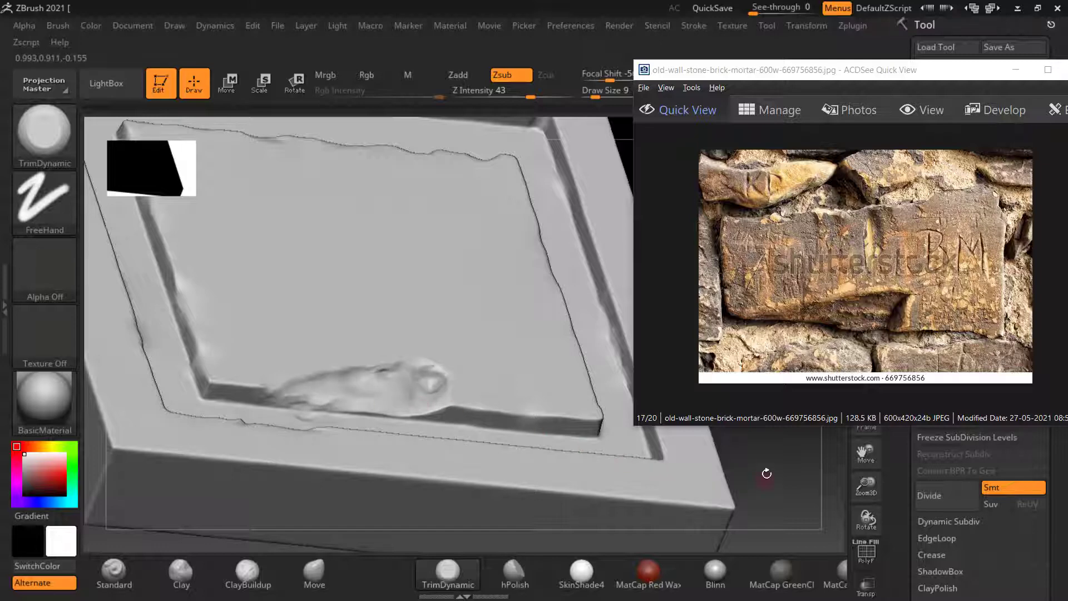
left_click_drag(768, 472, 613, 433)
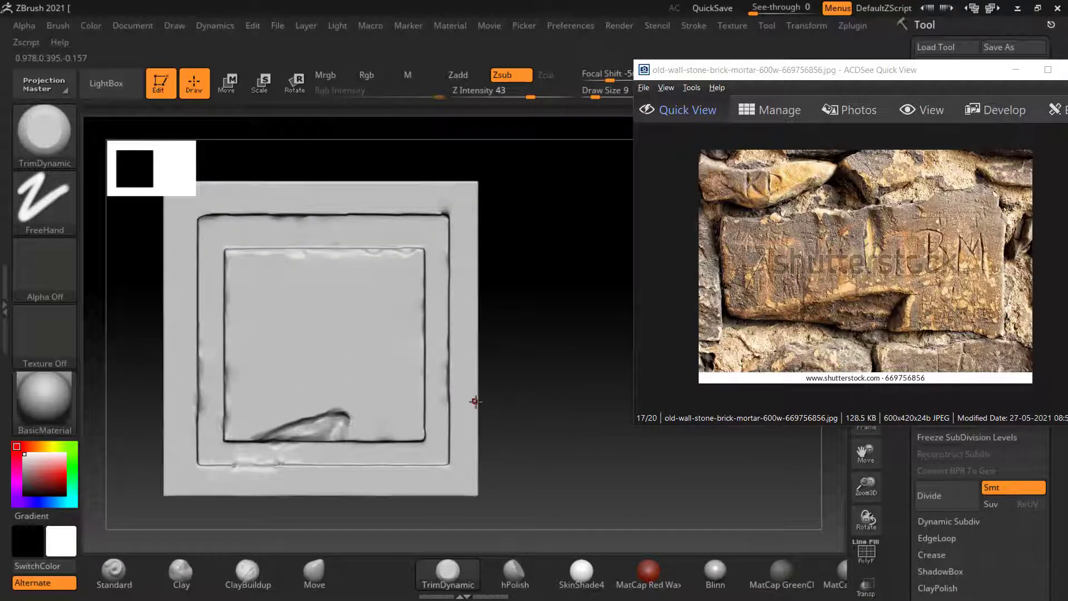
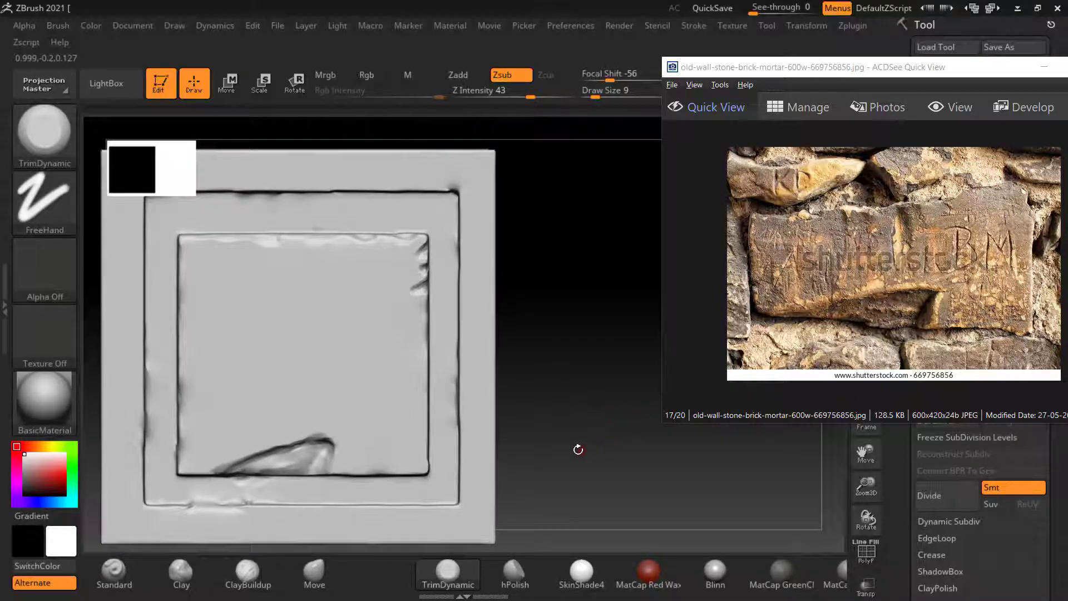
- Browse the reference images to main-image.jfif and enlarge it to 70% to study the stone's broken corners
scroll(908, 246, "down", 3)
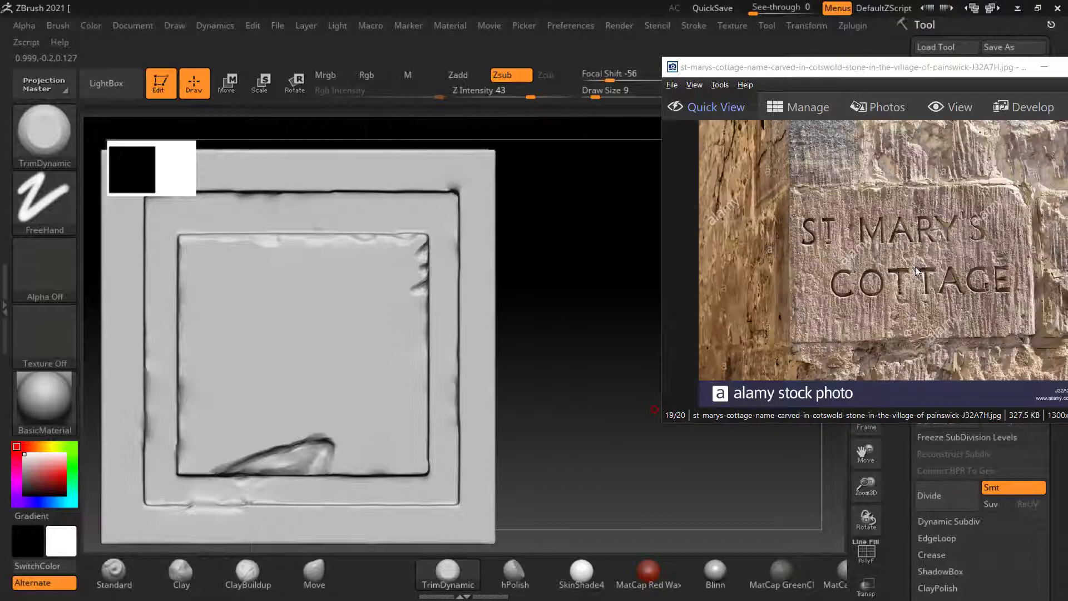
scroll(921, 270, "up", 4)
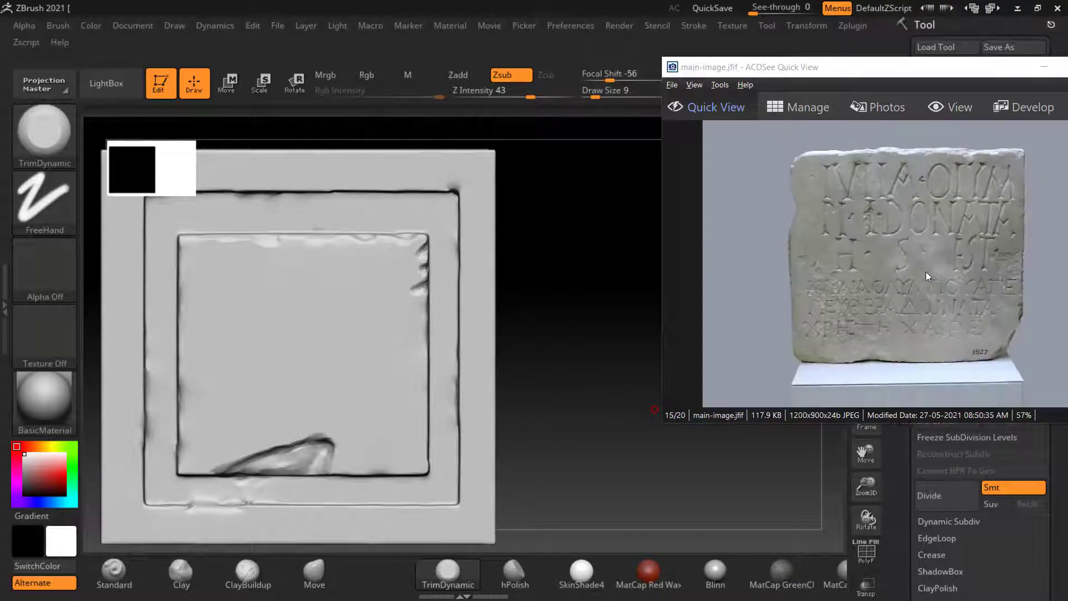
scroll(926, 275, "up", 1)
scroll(936, 172, "up", 1, "ctrl")
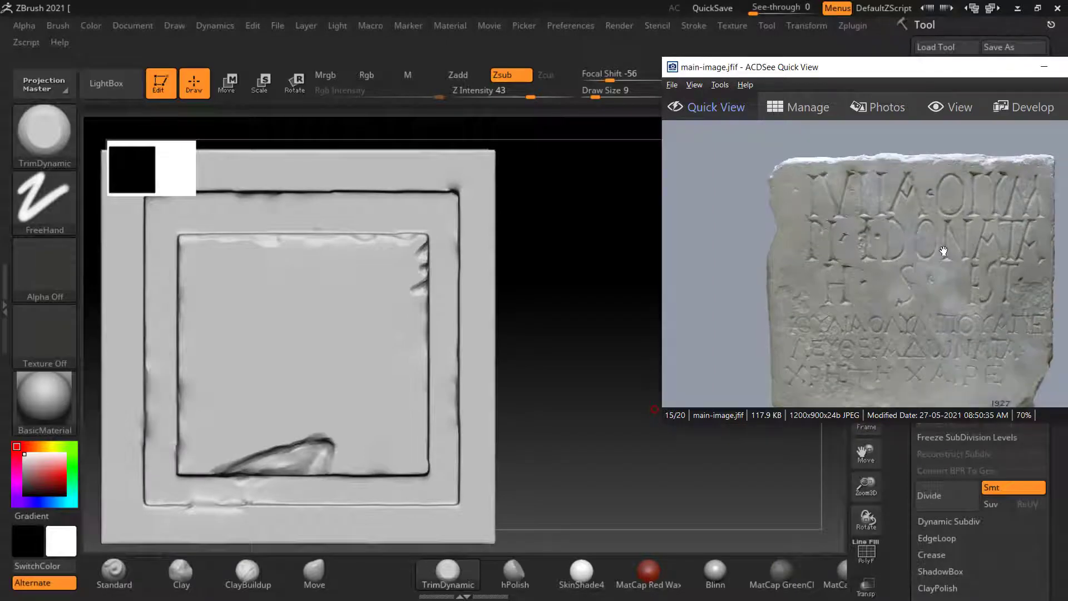
left_click(559, 330)
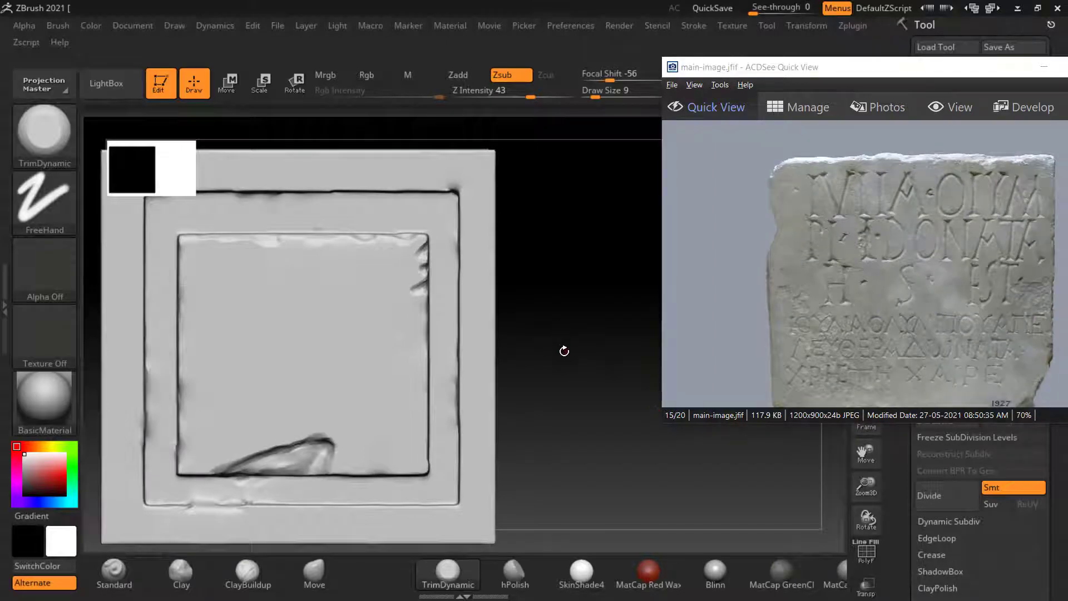
- Set the TrimDynamic draw size to 26 for work on the inner square's lower-right corner
mouse_move(555, 367)
left_mouse_down()
mouse_move(579, 326)
mouse_move(573, 363)
left_mouse_up()
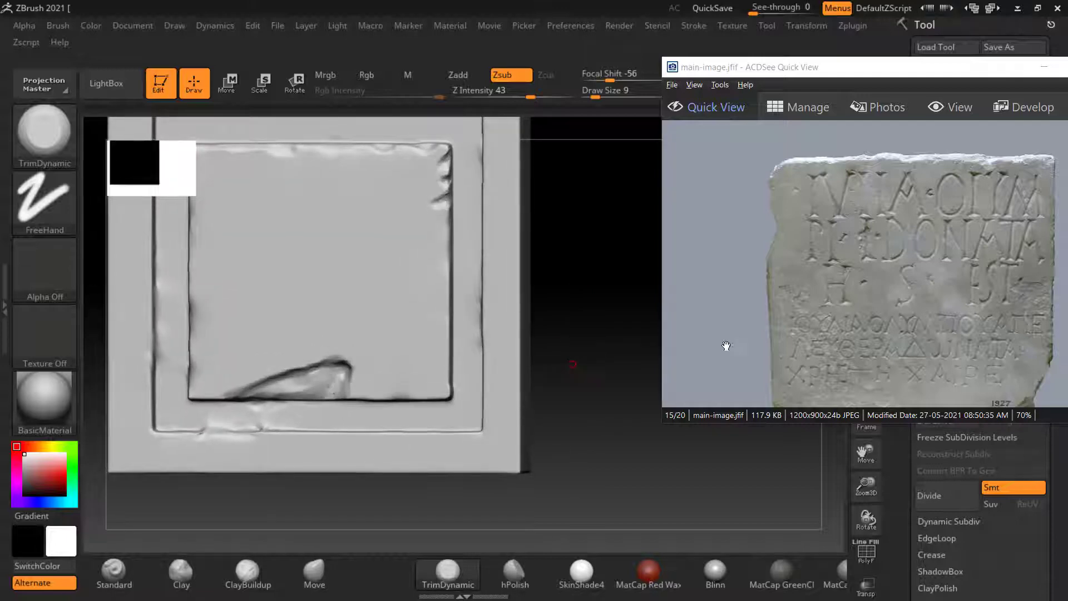
left_click_drag(586, 427, 575, 348)
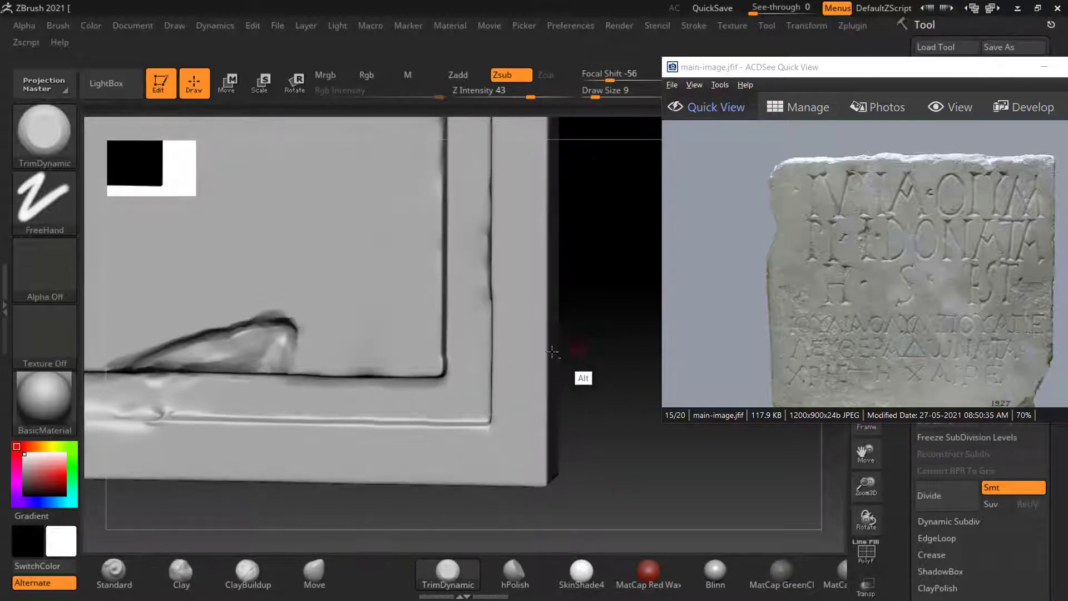
left_click_drag(608, 432, 468, 353)
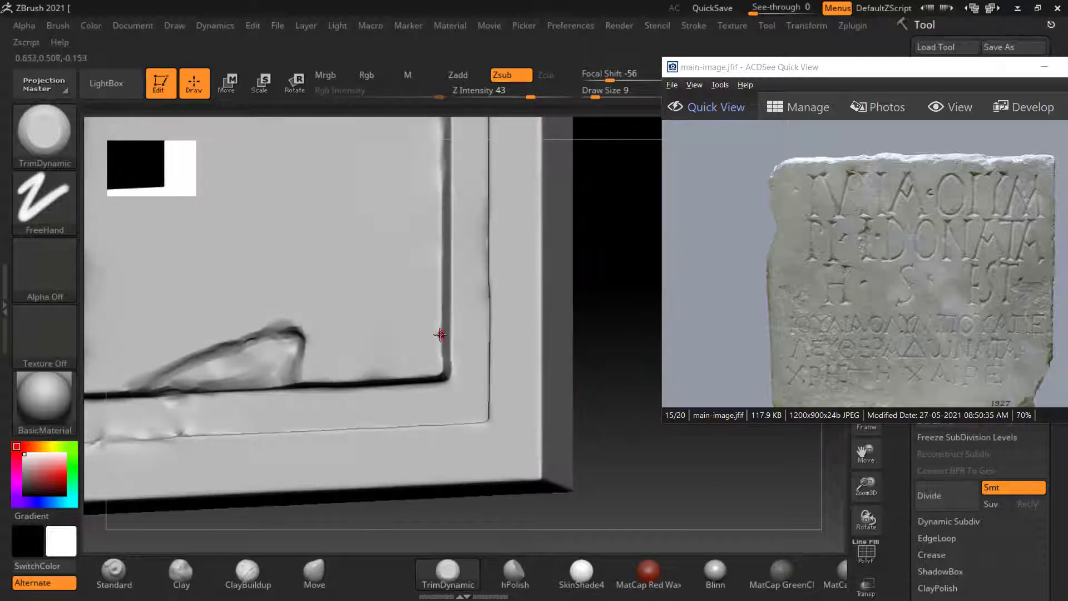
key("bracketright")
left_click_drag(619, 442, 649, 462, "shift")
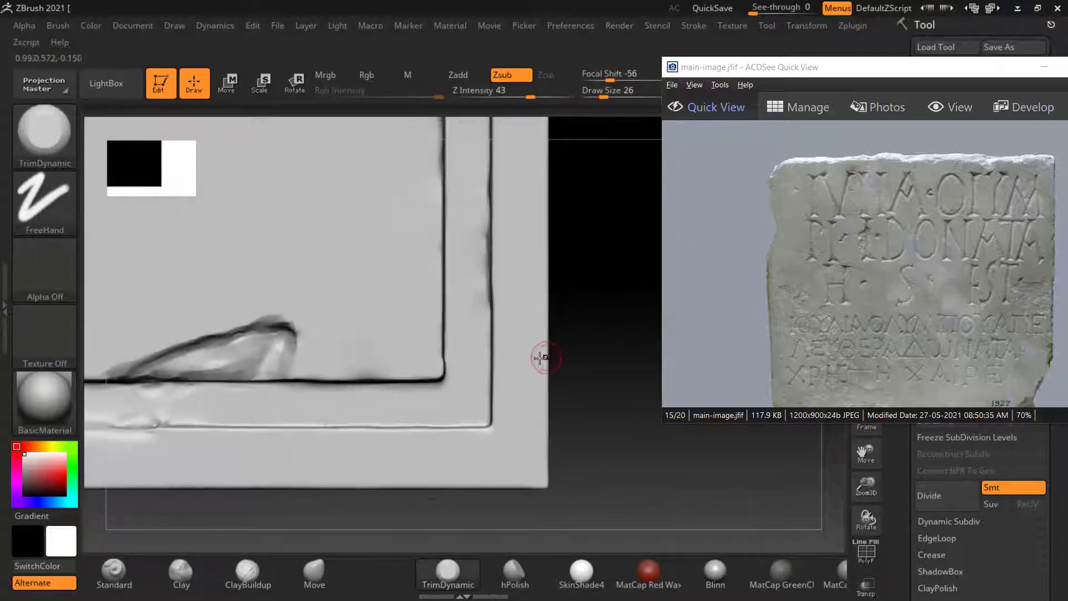
- Try masking the inner square's lower-right corner with a MaskRect selection limited to the slab's front side
key("ctrl")
mouse_move(442, 316)
left_mouse_down("ctrl")
mouse_move(436, 348)
mouse_move(448, 302)
mouse_move(424, 350)
mouse_move(379, 399)
left_mouse_up("ctrl")
left_click_drag(599, 410, 571, 427)
mouse_move(614, 369)
left_mouse_down("shift")
mouse_move(623, 351)
mouse_move(597, 369)
left_mouse_up("shift")
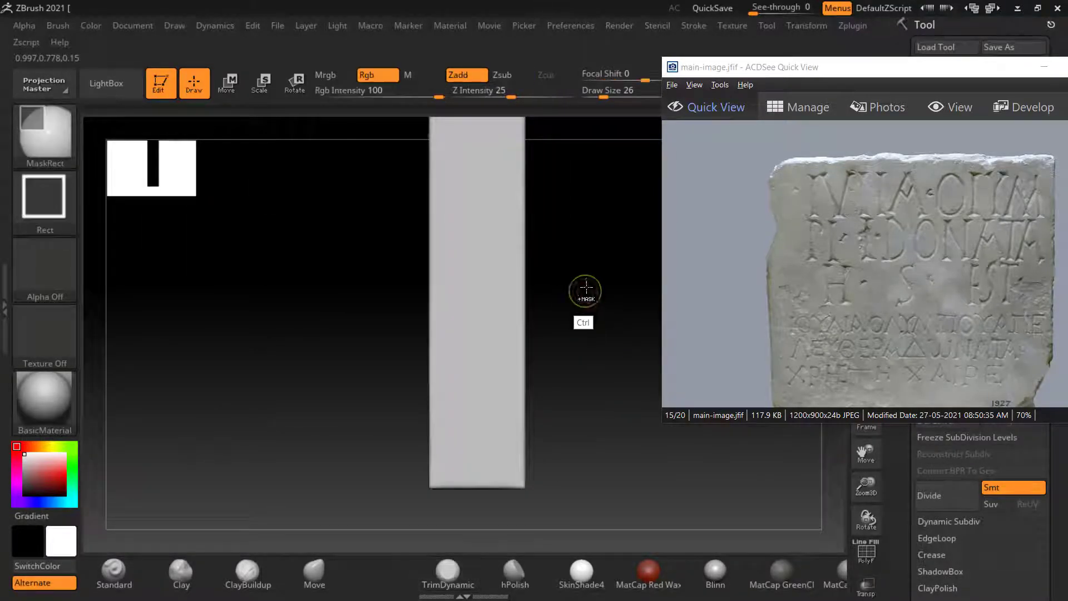
left_click_drag(591, 210, 482, 541, "ctrl")
mouse_move(500, 494)
left_mouse_down()
mouse_move(623, 406)
mouse_move(606, 379)
left_mouse_up()
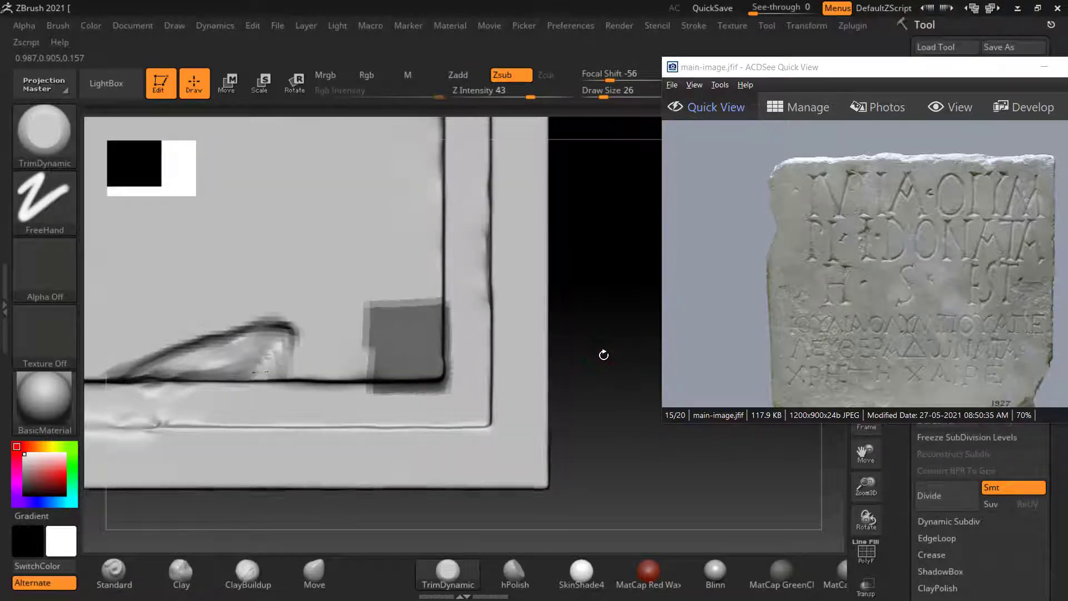
left_click_drag(603, 352, 588, 351)
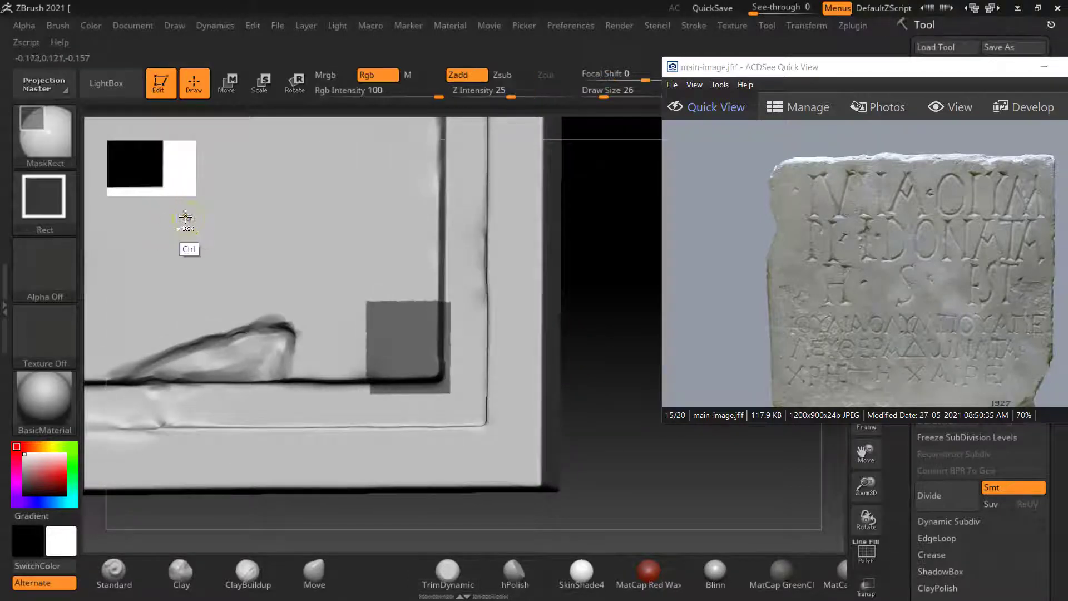
- Try MaskCurvePen beside the masked corner and switch the masking brush to MaskPen
left_click(60, 135)
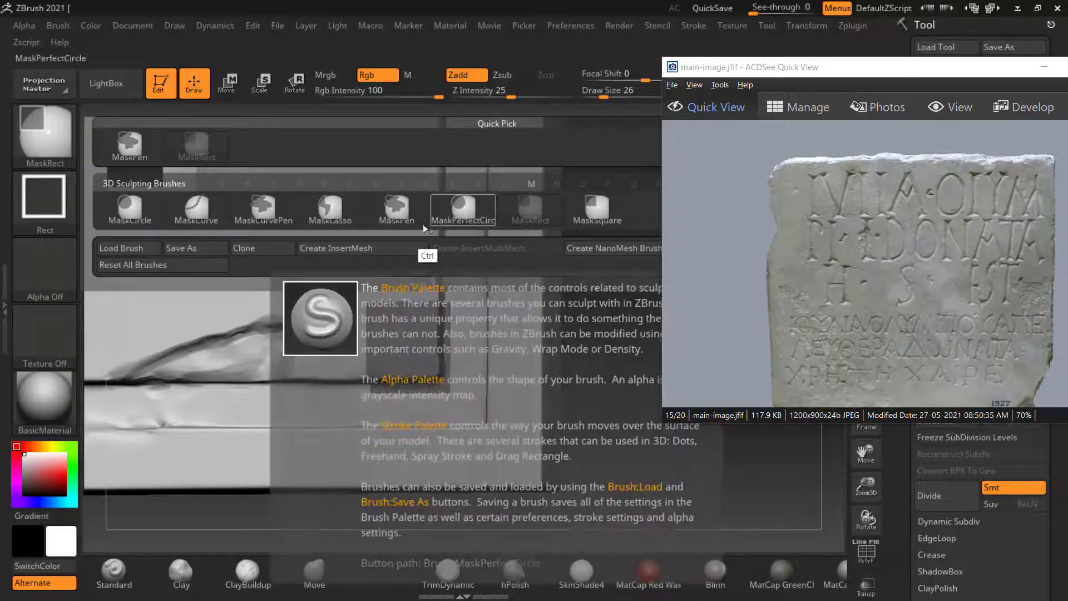
left_click(275, 215)
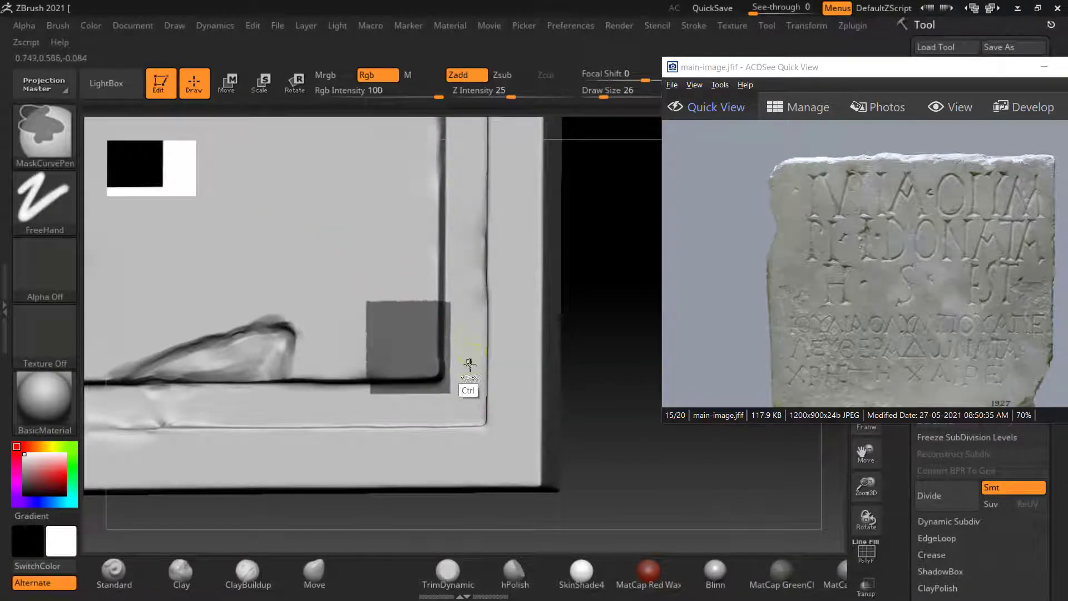
left_click_drag(453, 305, 449, 326, "ctrl")
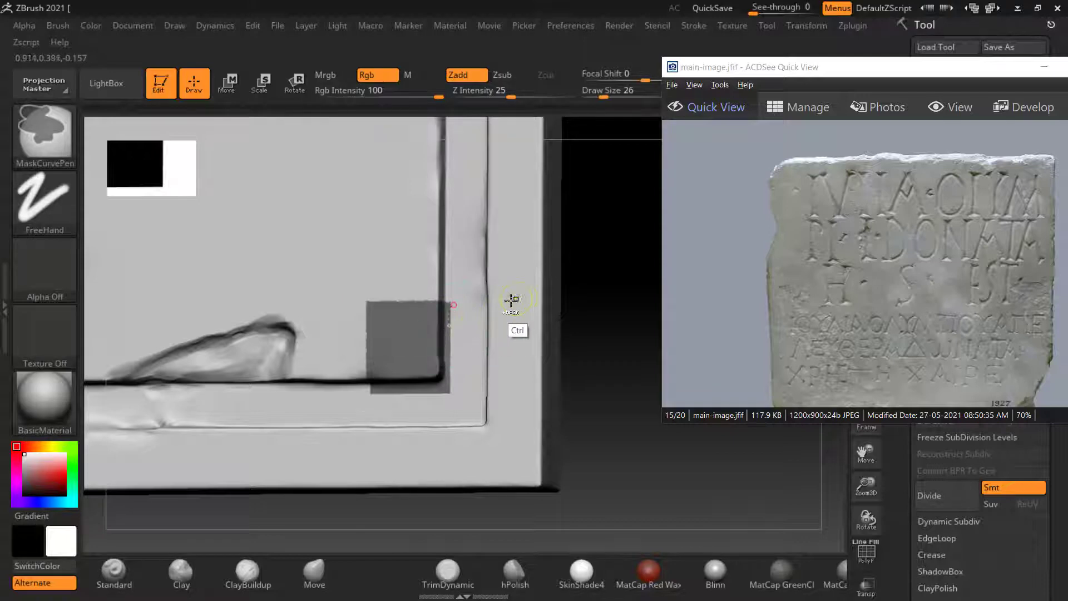
left_click(50, 127, "ctrl")
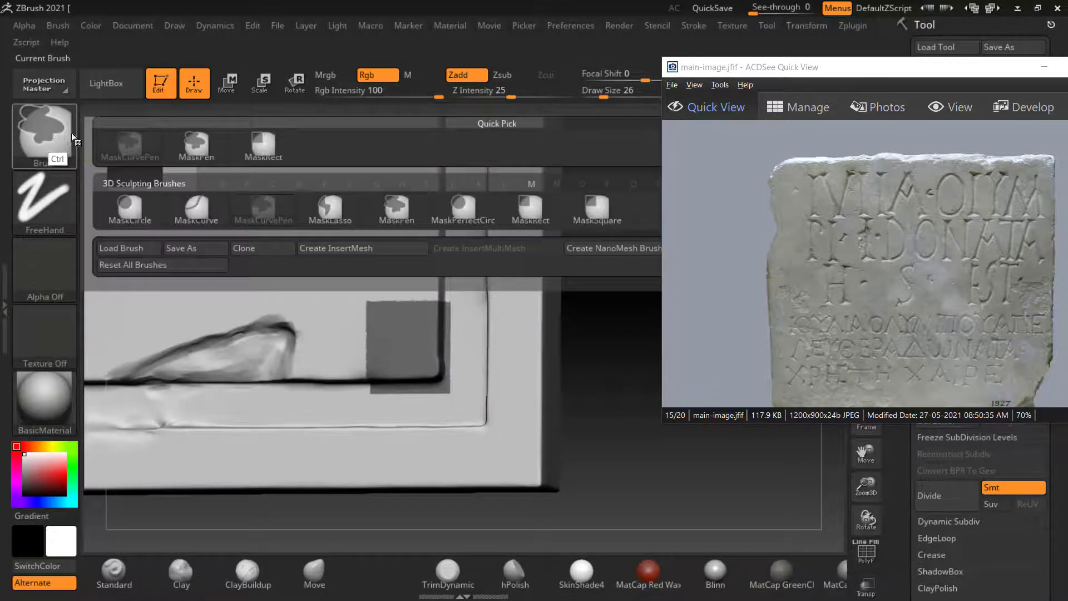
left_click(205, 159, "ctrl")
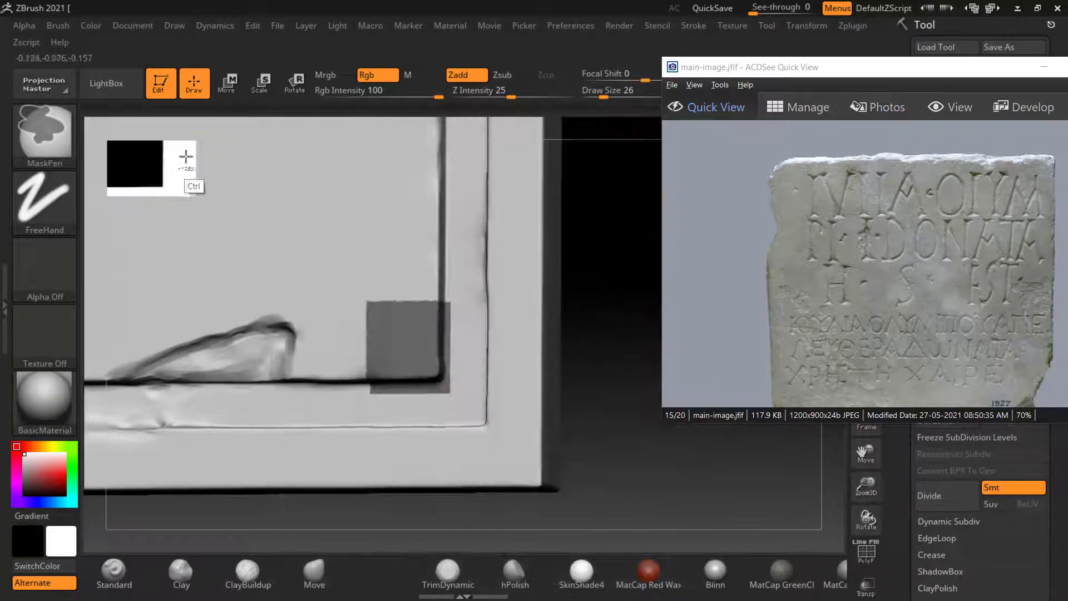
- Switch the masking brush to MaskLasso, test it at the corner's edge, and clear the whole mask
left_click(47, 133, "ctrl")
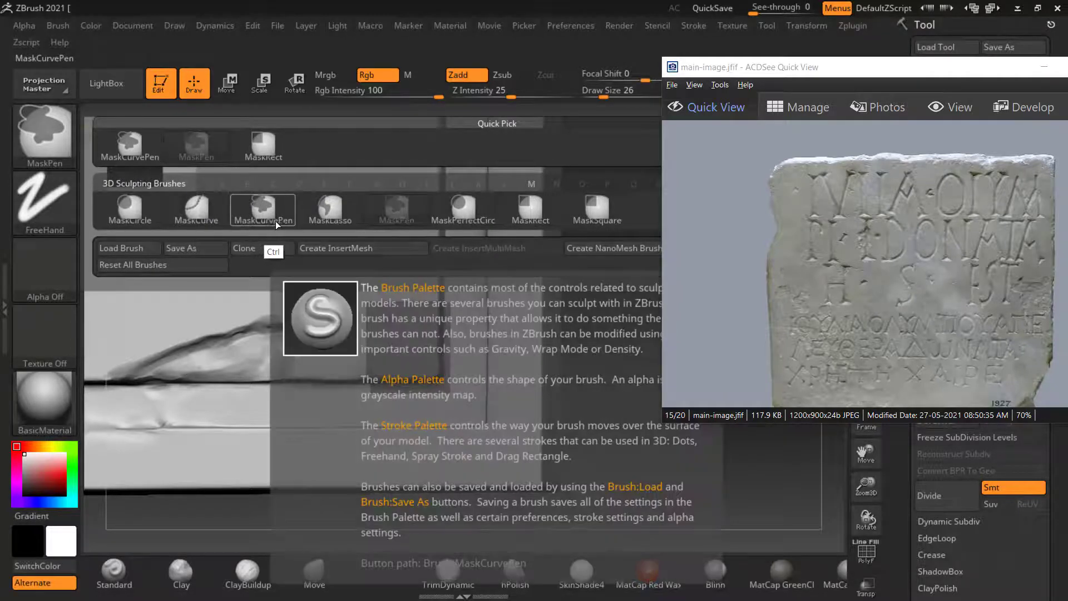
left_click(323, 210, "ctrl")
left_click_drag(466, 294, 467, 289, "ctrl")
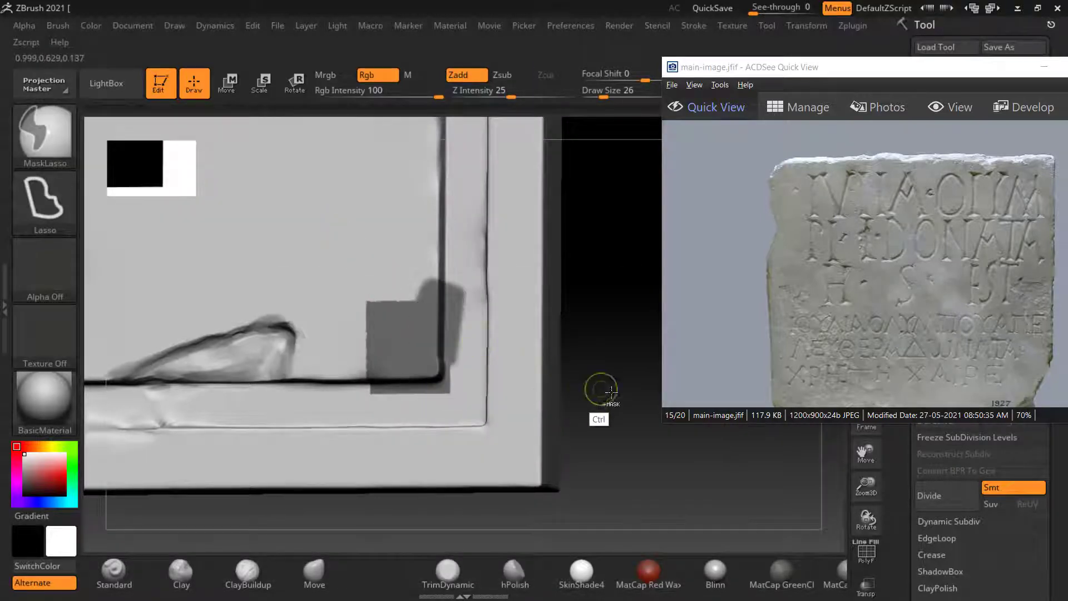
left_click_drag(588, 386, 628, 405, "ctrl")
- Mask a rounded patch over the inner square's lower-right corner with MaskLasso and unmask the slab's back side
left_click_drag(592, 340, 610, 350, "shift")
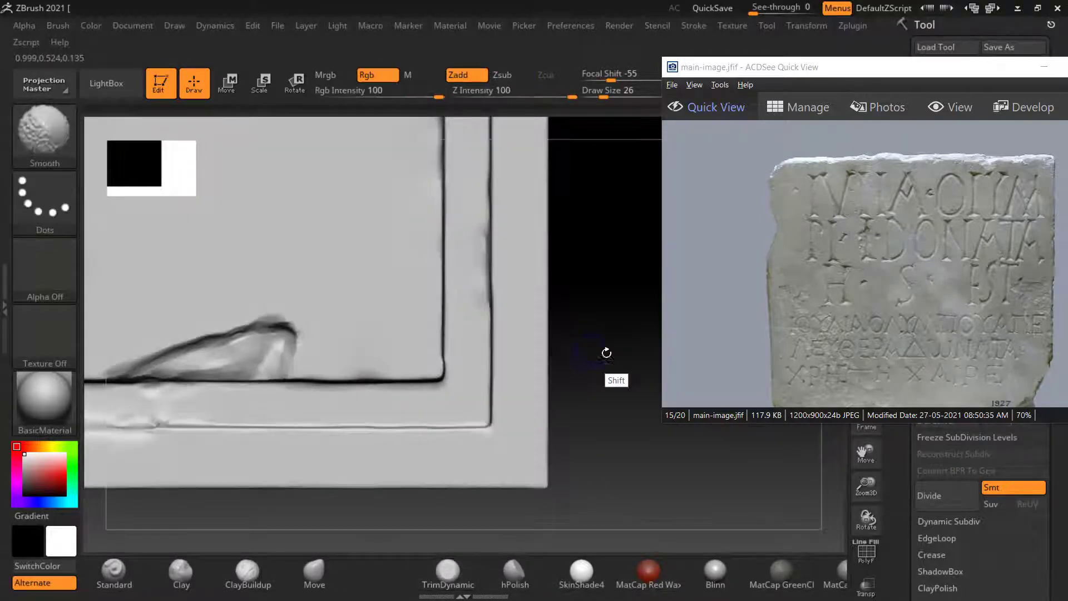
mouse_move(454, 331)
left_mouse_down("ctrl")
mouse_move(353, 356)
mouse_move(432, 402)
mouse_move(460, 332)
mouse_move(467, 341)
left_mouse_up("ctrl")
mouse_move(601, 359)
left_mouse_down()
mouse_move(588, 356)
mouse_move(611, 339)
mouse_move(549, 361)
mouse_move(281, 367)
left_mouse_up()
mouse_move(592, 246)
left_mouse_down("ctrl+alt")
mouse_move(509, 479)
mouse_move(548, 450)
mouse_move(478, 257)
mouse_move(495, 487)
left_mouse_up("ctrl+alt")
mouse_move(603, 446)
left_mouse_down()
mouse_move(653, 432)
mouse_move(607, 424)
left_mouse_up()
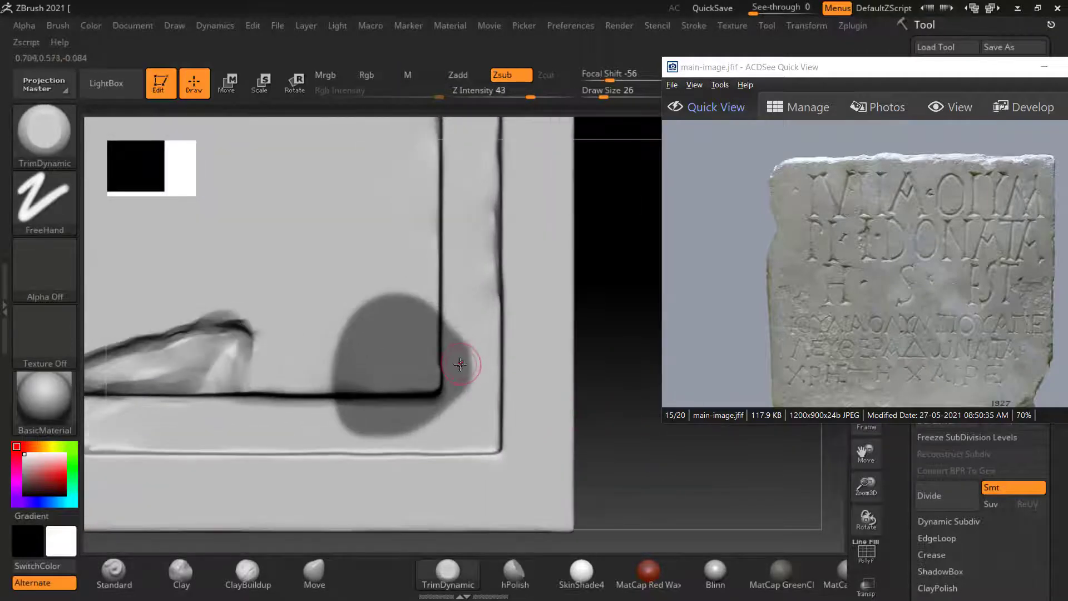
- Set the MaskLasso stroke to FreeHand and erase the mask from the recessed frame outside the inner square's corner
key("ctrl")
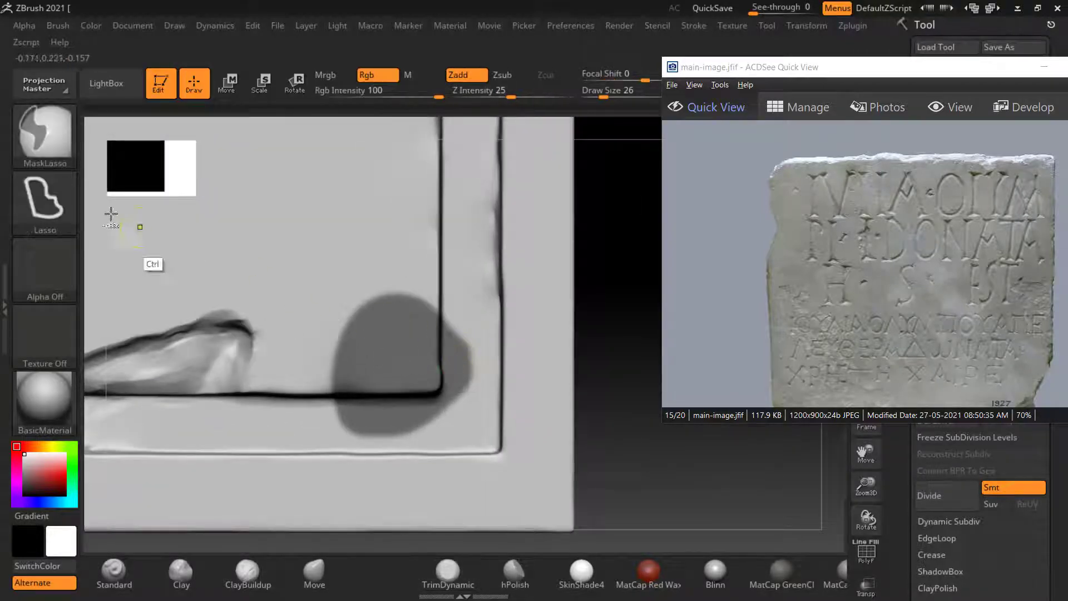
left_click(52, 199)
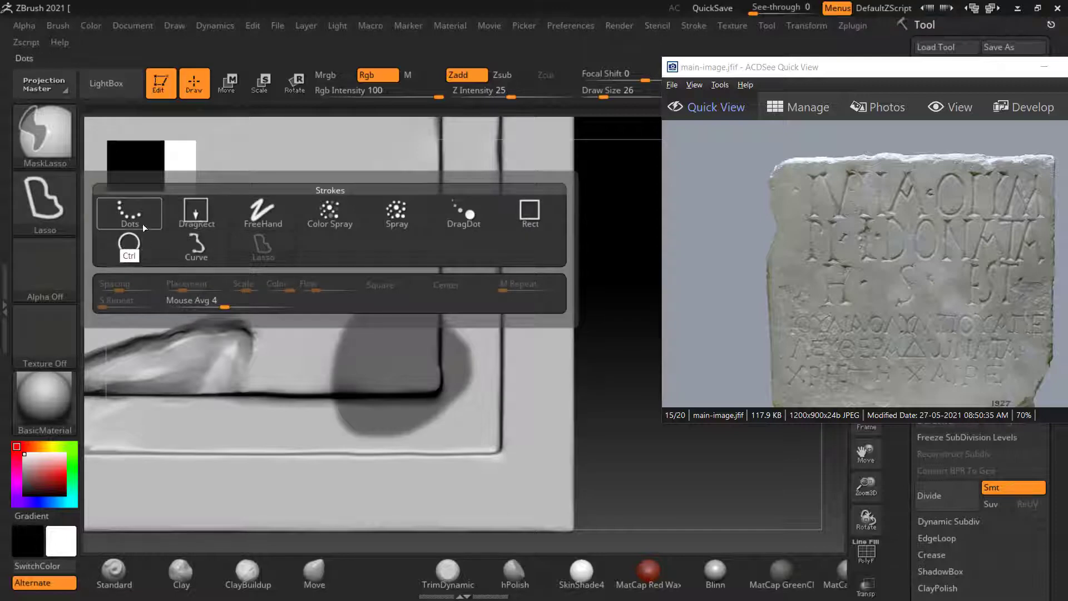
left_click(262, 215)
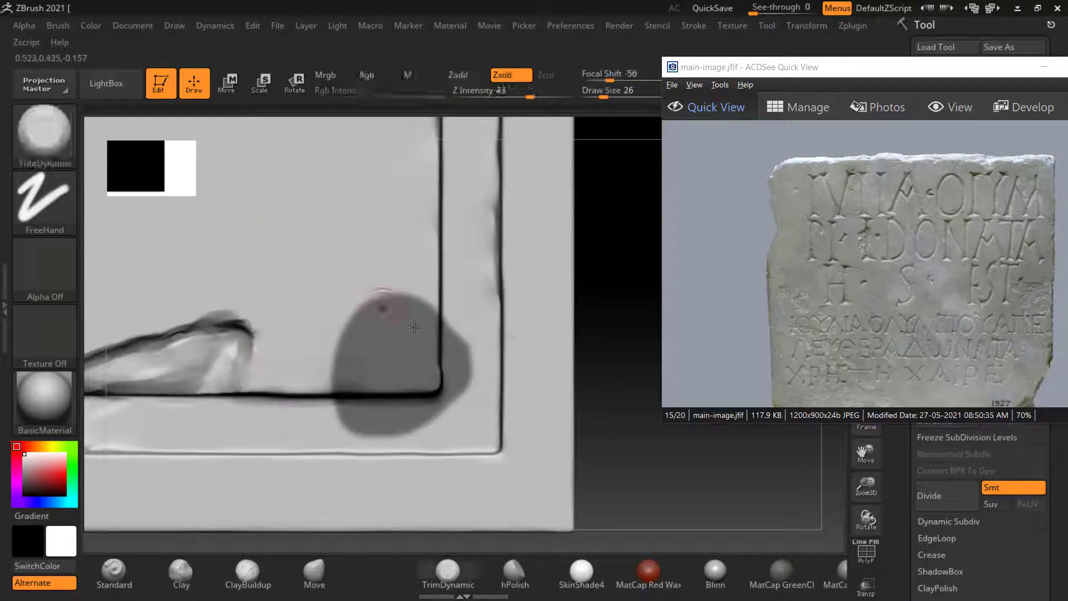
key("ctrl+alt")
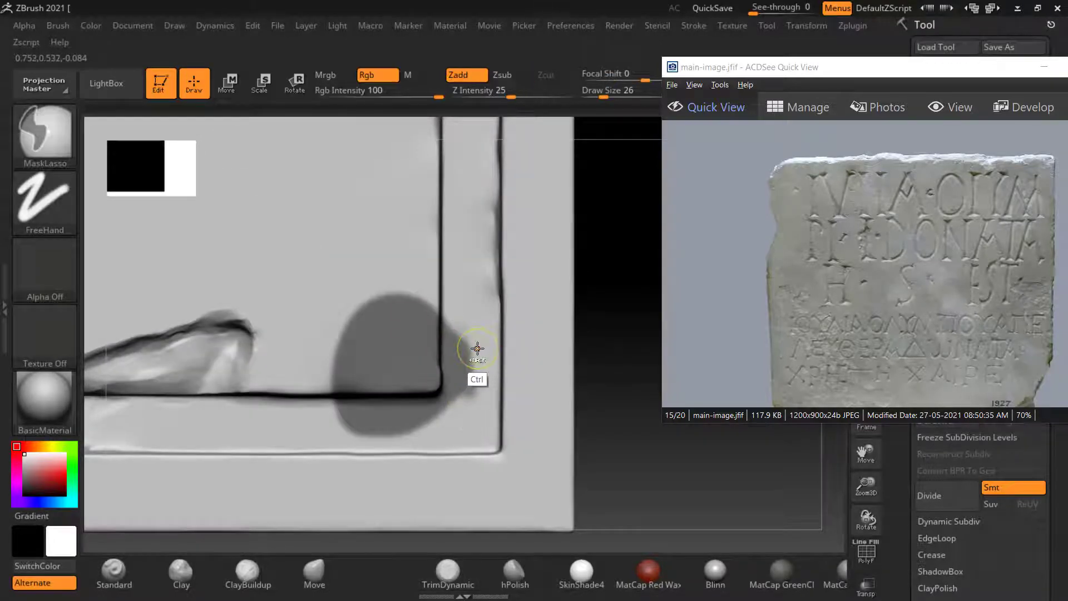
mouse_move(458, 320)
left_mouse_down("ctrl+alt")
mouse_move(446, 408)
mouse_move(365, 423)
mouse_move(342, 415)
mouse_move(473, 404)
left_mouse_up("ctrl+alt")
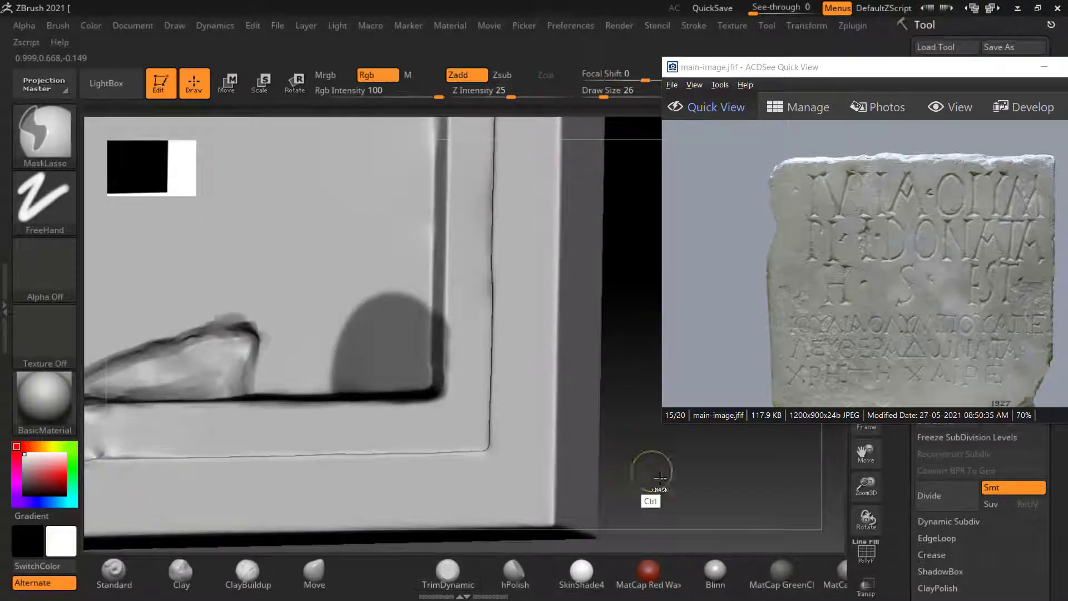
- Invert the mask so only the rounded patch at the inner square's corner is left editable
left_click(674, 475, "ctrl")
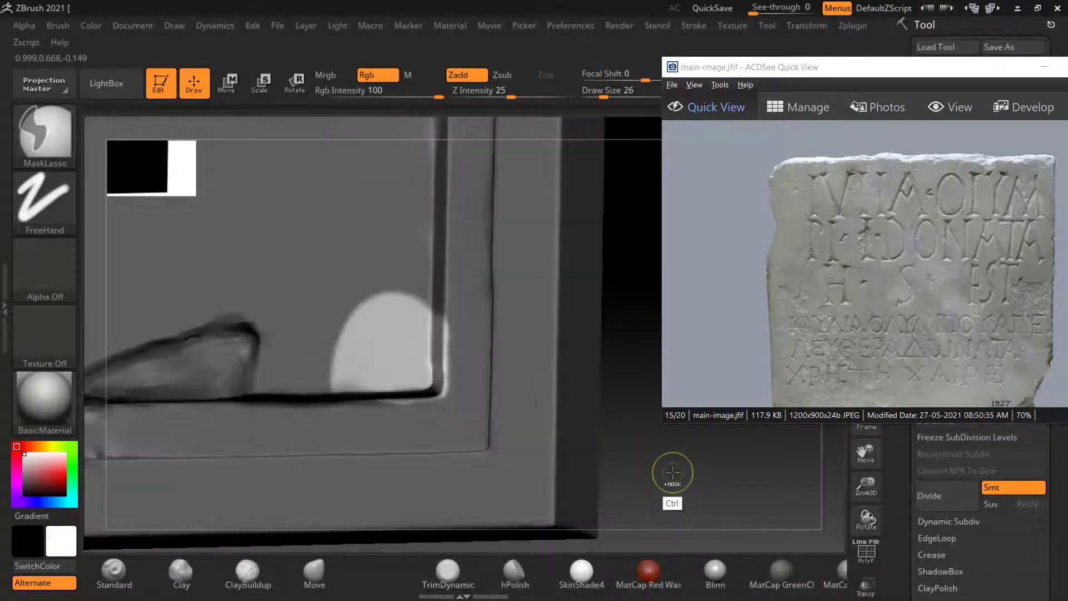
left_click(674, 471, "ctrl")
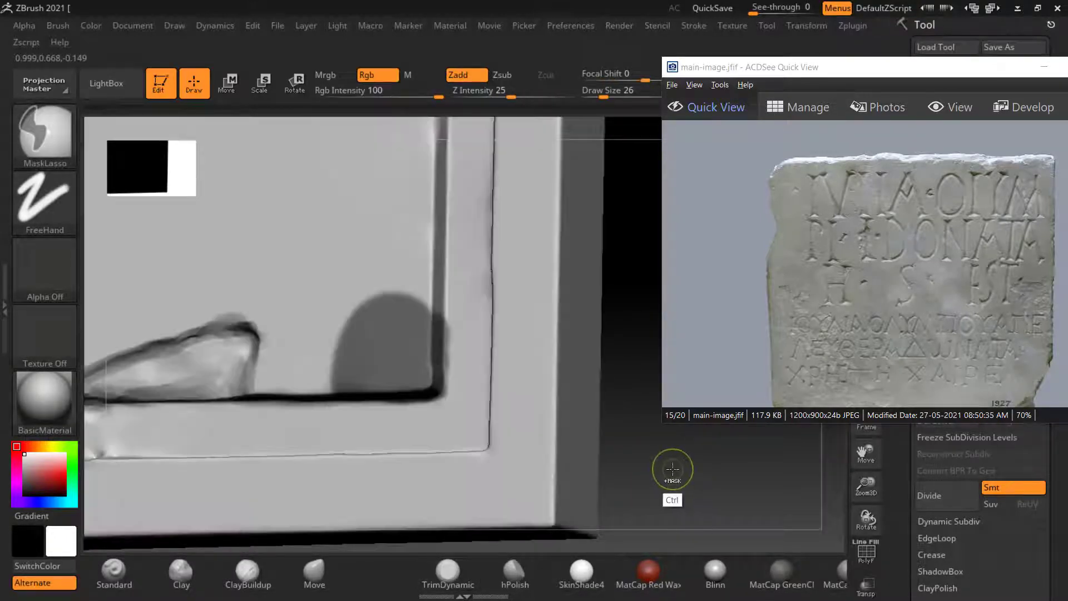
left_click(674, 470, "ctrl")
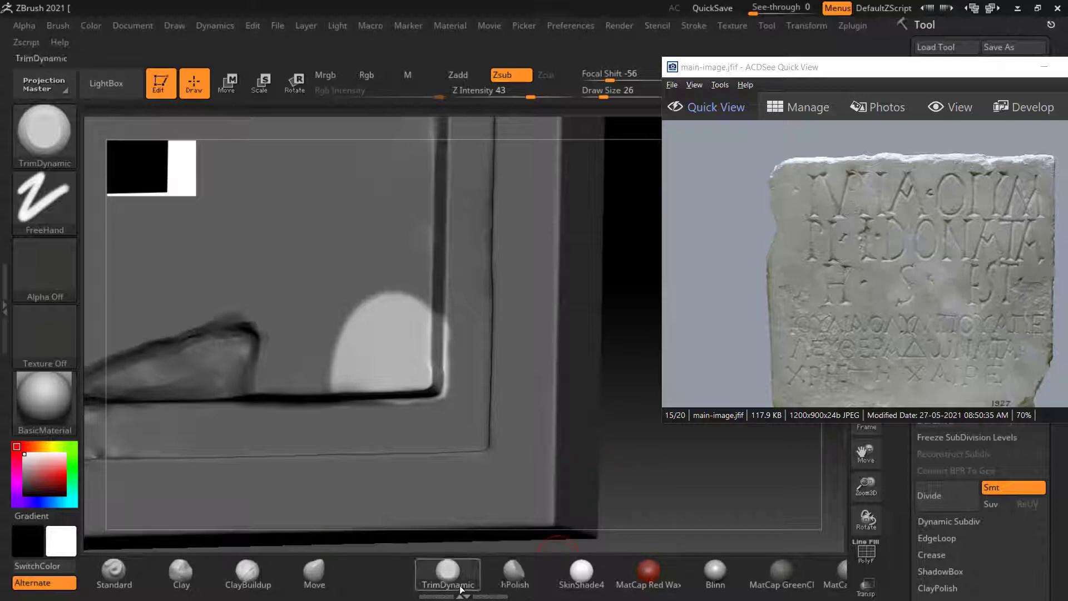
- Trim the unmasked patch's side and lower edge at the inner square's corner with TrimDynamic at draw size 26, and dismiss the cleanup notification
left_click_drag(624, 443, 556, 509)
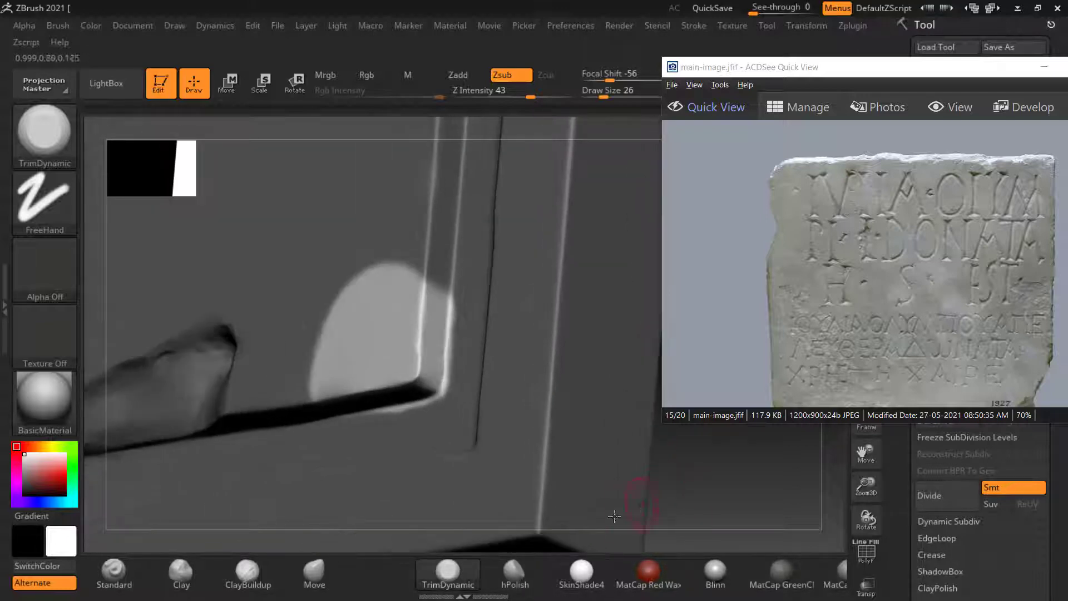
left_click_drag(425, 376, 425, 311)
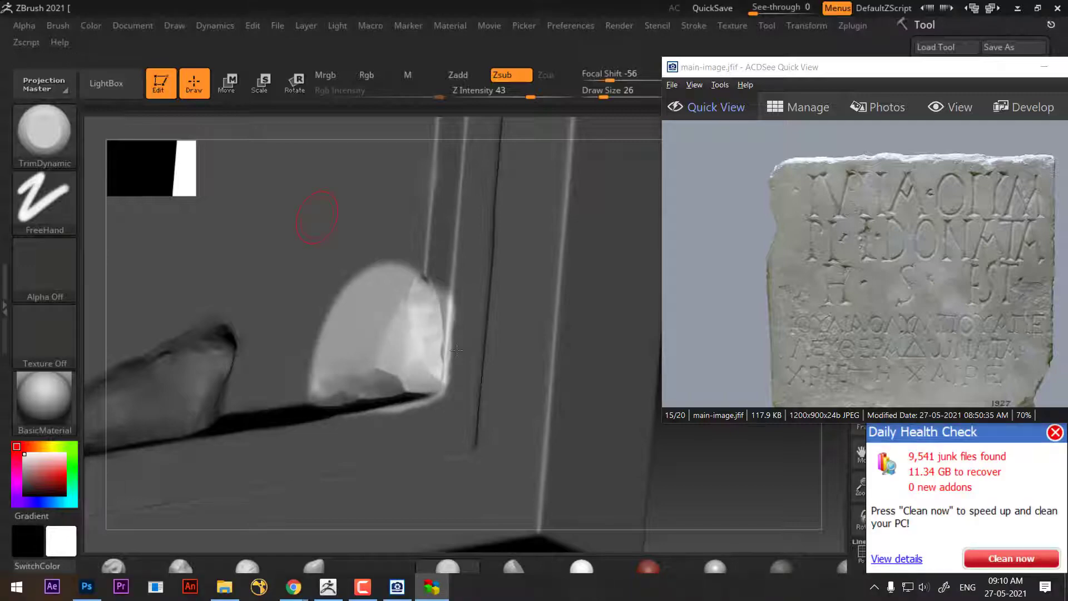
left_click(1054, 432)
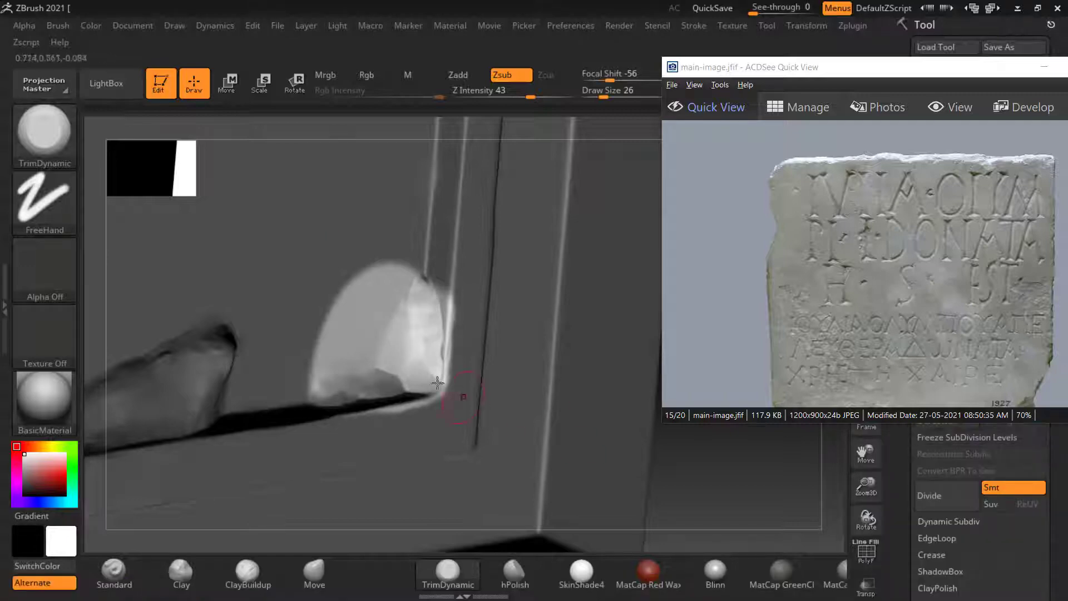
- Enlarge the TrimDynamic brush to draw size 50 and flatten the unmasked corner patch into broad broken facets
key("bracketright")
key("bracketright")
key("bracketright")
mouse_move(385, 331)
left_mouse_down()
mouse_move(377, 319)
mouse_move(379, 348)
mouse_move(359, 367)
mouse_move(399, 317)
mouse_move(379, 370)
mouse_move(375, 317)
mouse_move(385, 306)
mouse_move(413, 330)
mouse_move(359, 360)
mouse_move(386, 333)
mouse_move(393, 345)
mouse_move(372, 330)
left_mouse_up()
mouse_move(378, 369)
left_mouse_down()
mouse_move(361, 339)
mouse_move(344, 350)
left_mouse_up()
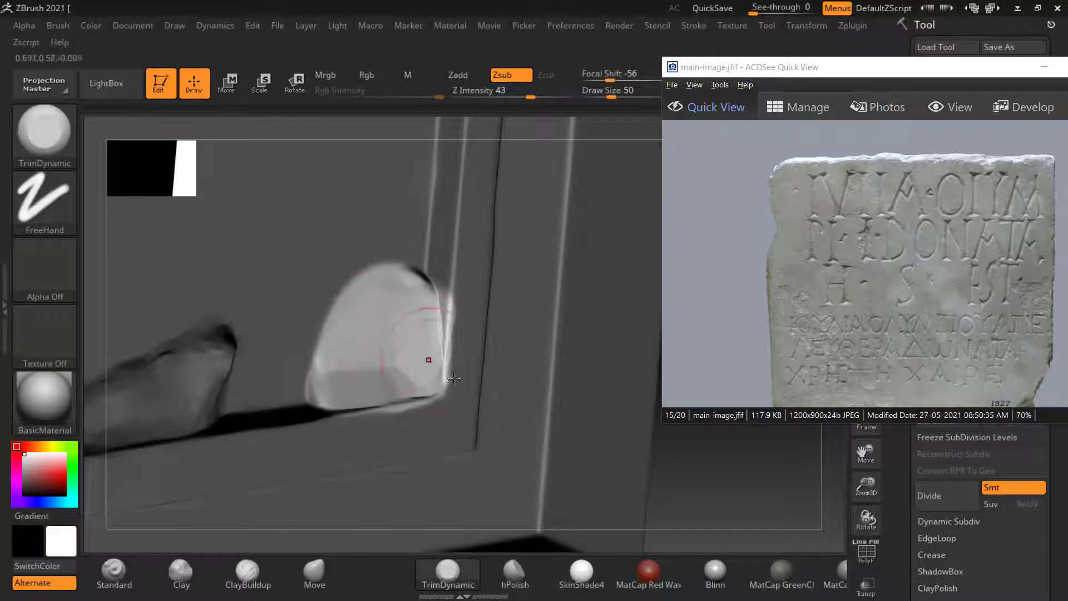
- Clear the mask and trim the upper and left rims of the broken corner with TrimDynamic at draw size 26
key("f")
mouse_move(710, 474)
left_mouse_down()
mouse_move(720, 501)
mouse_move(754, 484)
mouse_move(587, 369)
mouse_move(613, 398)
left_mouse_up()
mouse_move(604, 360)
left_mouse_down("alt")
mouse_move(605, 384)
mouse_move(616, 366)
left_mouse_up("alt")
left_click_drag(631, 304, 536, 283, "alt")
left_click_drag(597, 302, 580, 328)
key("bracketleft")
key("bracketleft")
key("bracketleft")
left_click_drag(654, 442, 482, 374)
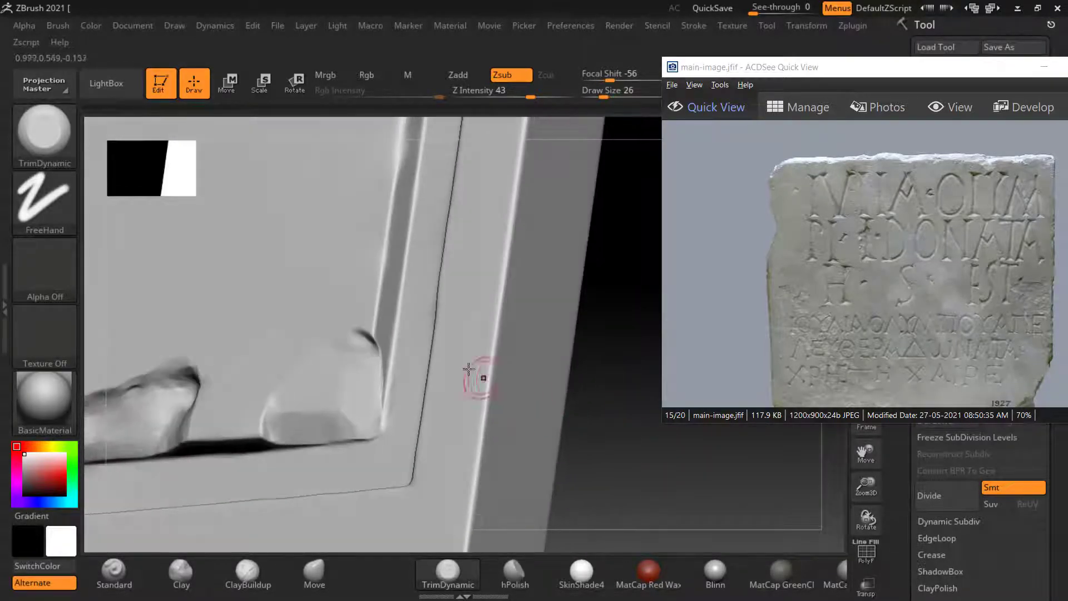
left_click_drag(369, 329, 377, 348)
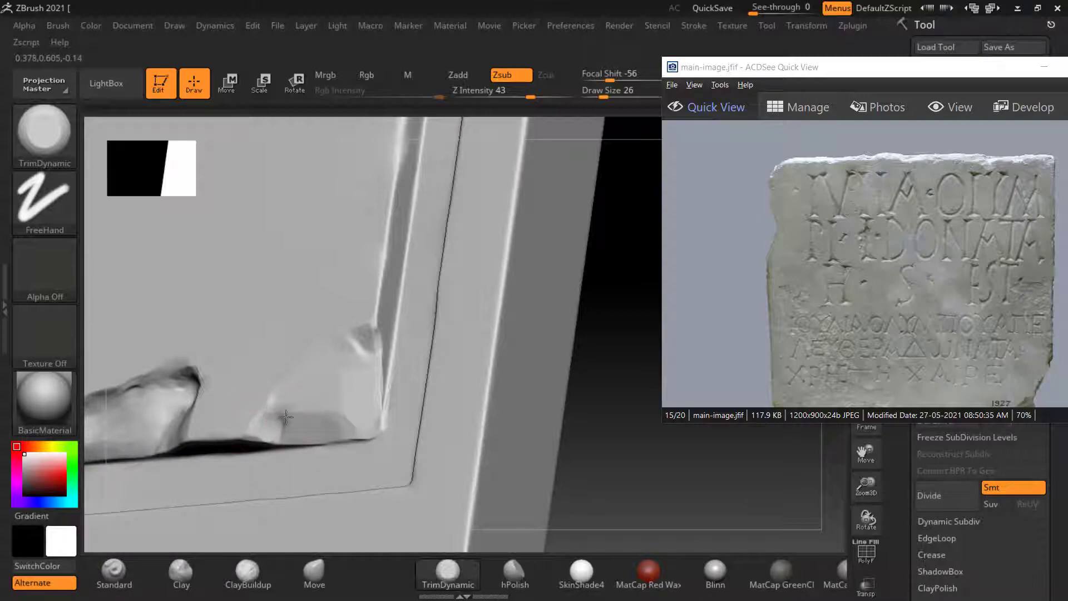
mouse_move(271, 428)
left_mouse_down()
mouse_move(296, 416)
mouse_move(267, 425)
left_mouse_up()
- Chip a notch and smaller nicks into the inner square's left edge with TrimDynamic
left_click_drag(649, 447, 590, 429)
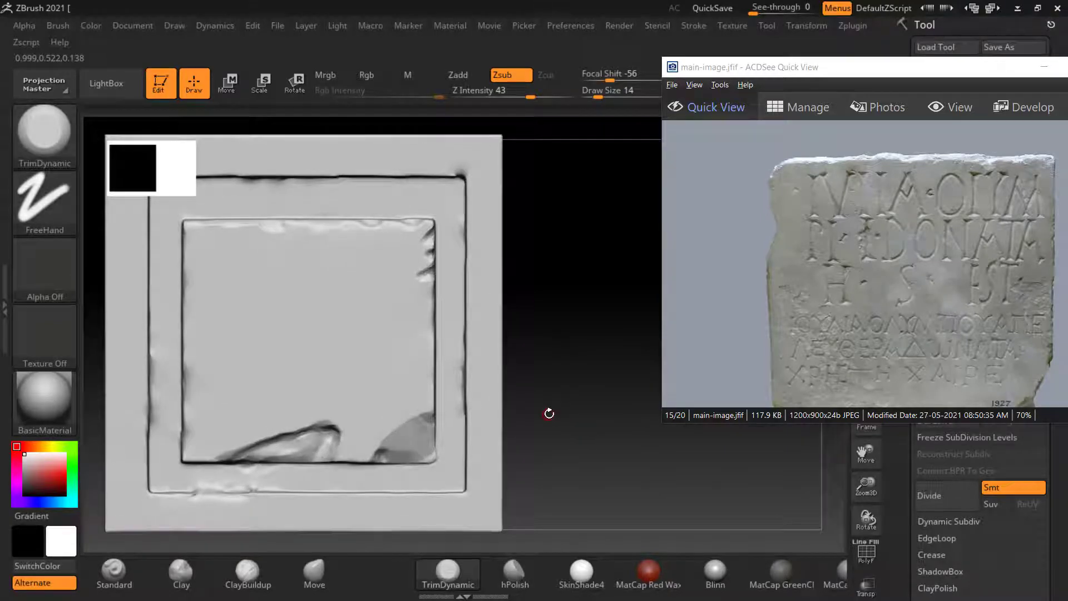
left_click_drag(582, 456, 590, 456)
left_click_drag(554, 386, 621, 435, "alt")
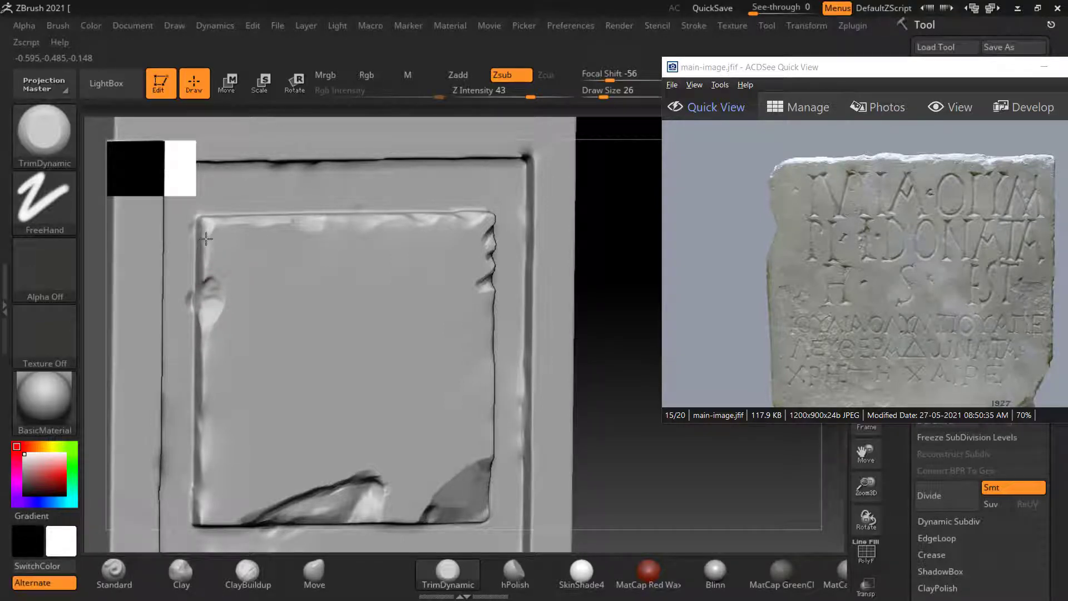
key("bracketleft")
left_click_drag(639, 421, 621, 326, "alt")
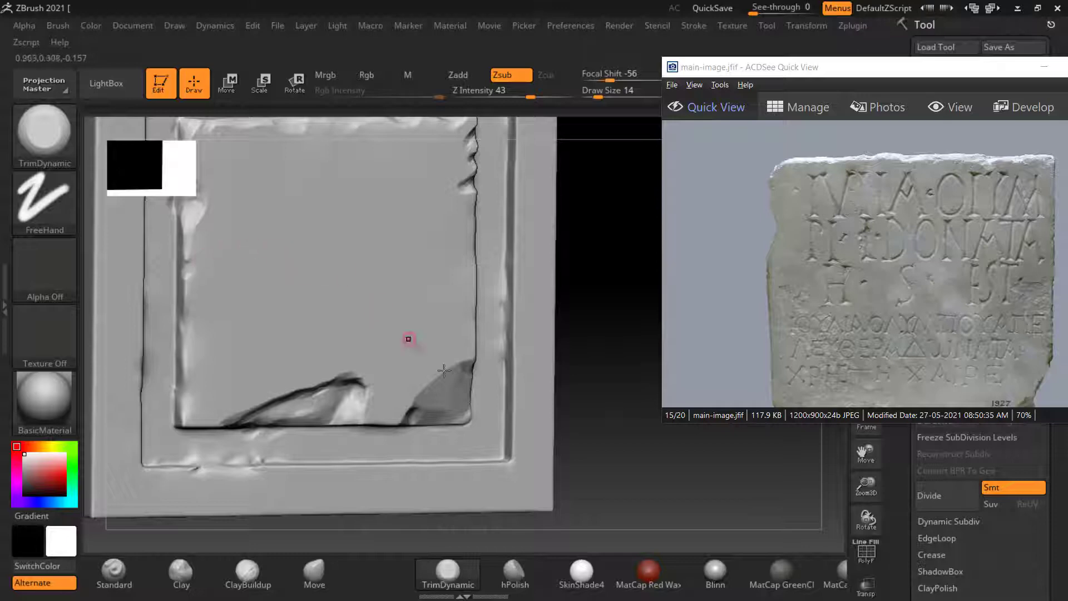
- Wear down the inner square's top edge with irregular TrimDynamic chips at draw size 26
left_click_drag(609, 421, 601, 509, "alt")
left_click_drag(560, 236, 590, 203, "alt")
mouse_move(627, 360)
left_mouse_down()
mouse_move(615, 495)
mouse_move(588, 375)
left_mouse_up()
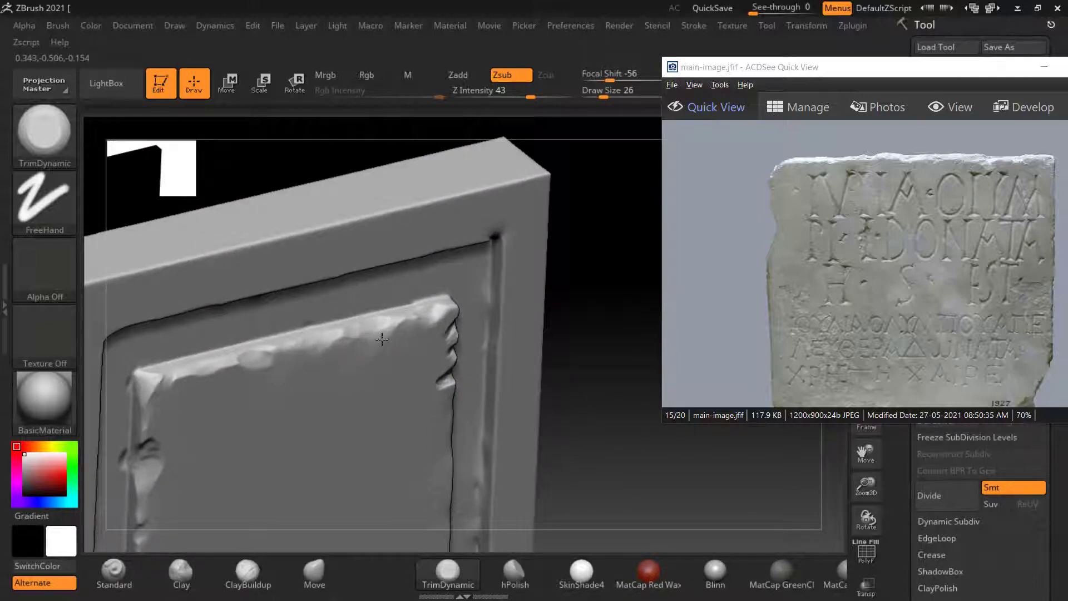
left_click_drag(640, 472, 612, 310, "shift")
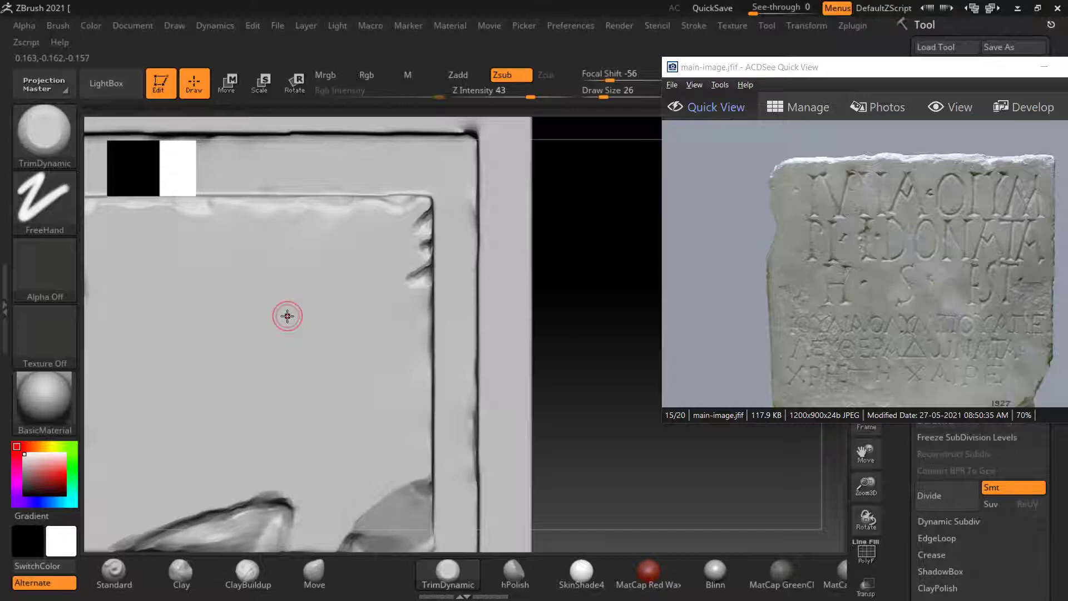
- Chip the recessed frame's outer top edge and both its upper corners with TrimDynamic
left_click_drag(570, 454, 623, 455, "alt")
mouse_move(593, 395)
left_mouse_down()
mouse_move(609, 370)
mouse_move(594, 349)
left_mouse_up()
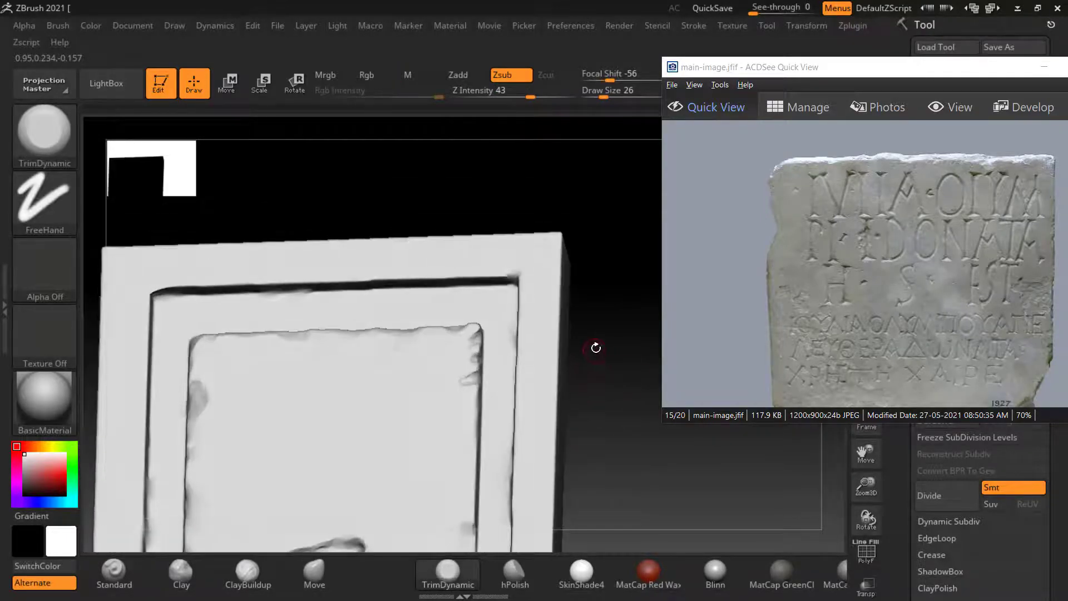
left_click_drag(622, 280, 631, 303)
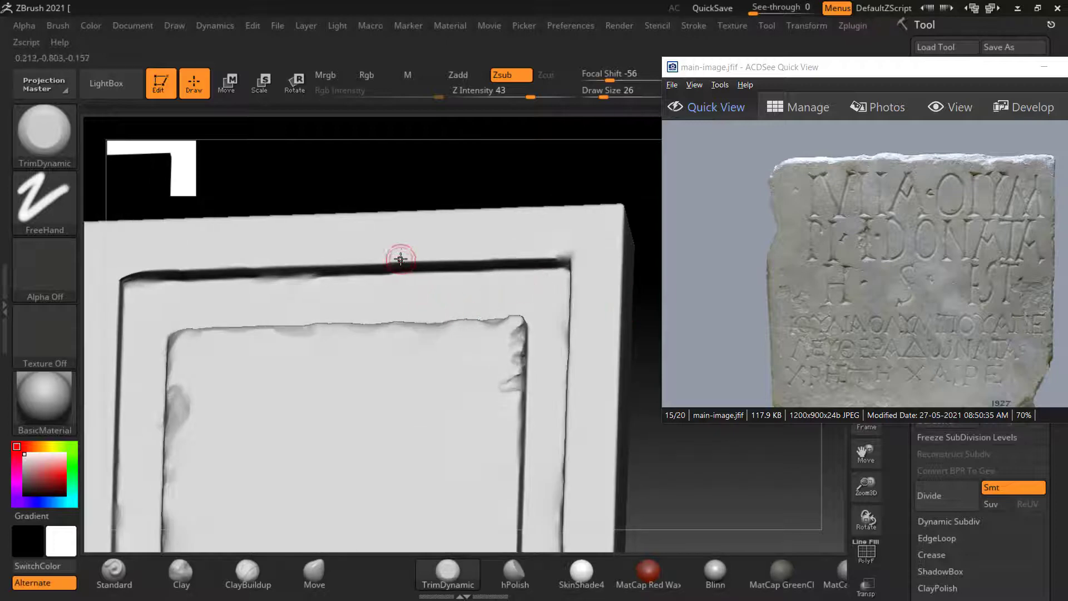
mouse_move(401, 259)
left_mouse_down()
mouse_move(339, 265)
mouse_move(570, 267)
mouse_move(548, 260)
mouse_move(565, 254)
mouse_move(446, 294)
left_mouse_up()
left_click_drag(126, 280, 139, 264)
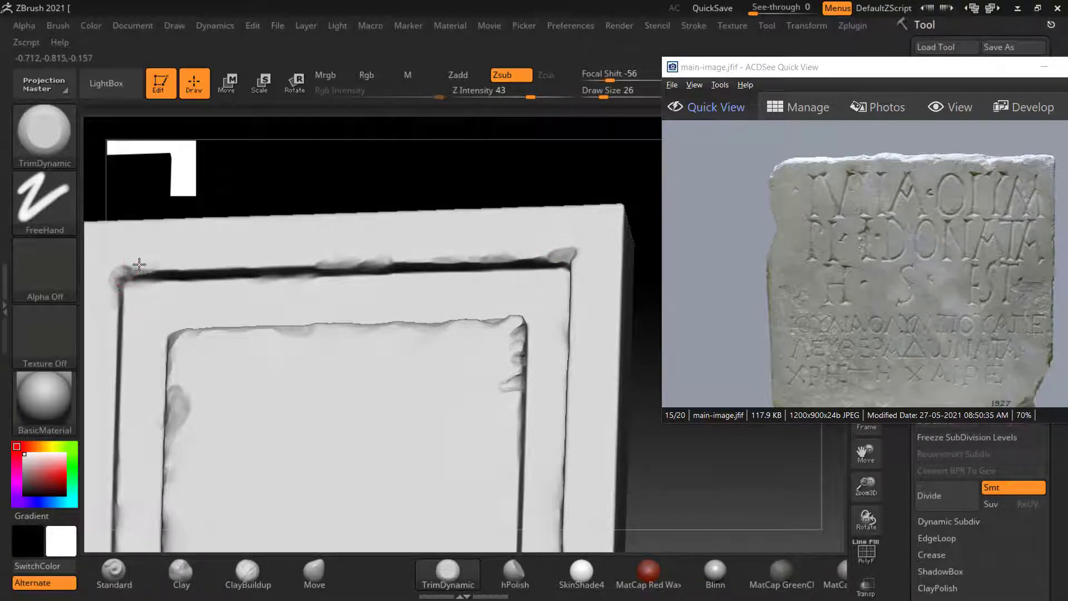
- Chip the recessed frame's outer right edge along its length and trim its lower-right corner with TrimDynamic
left_click_drag(674, 474, 596, 343, "alt")
mouse_move(675, 447)
left_mouse_down()
mouse_move(629, 315)
mouse_move(538, 275)
mouse_move(493, 310)
mouse_move(489, 357)
left_mouse_up()
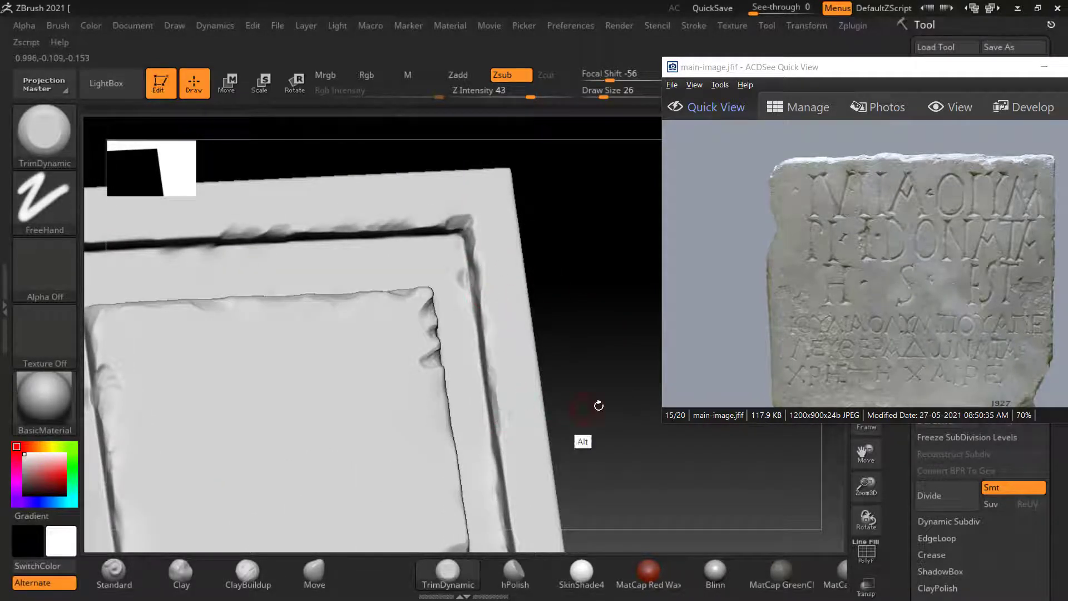
left_click_drag(555, 382, 546, 309)
left_click_drag(502, 373, 509, 418)
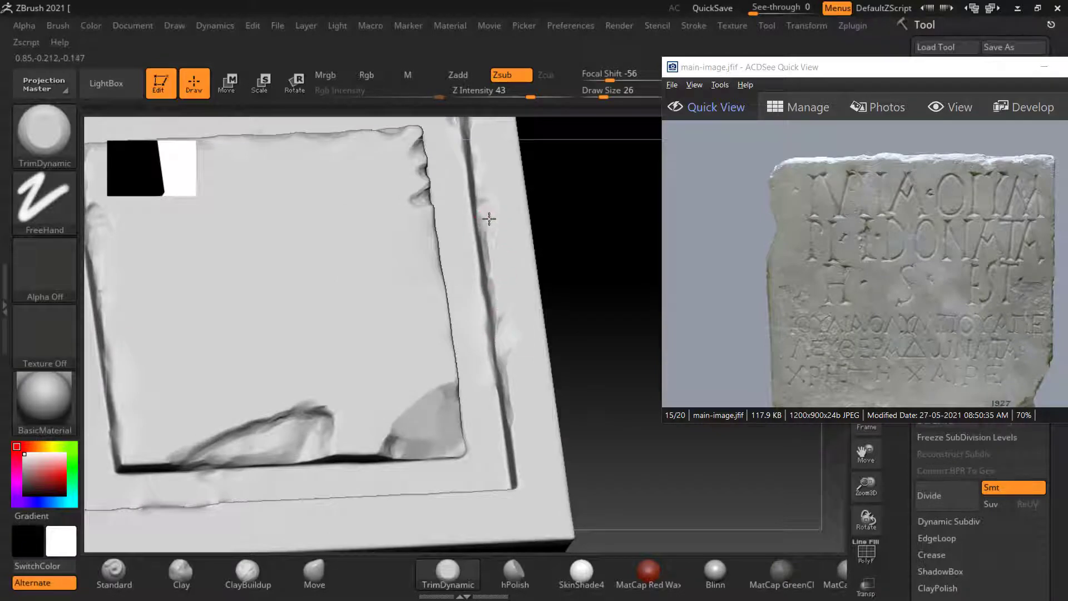
left_click_drag(603, 438, 594, 329, "alt")
left_click_drag(593, 328, 589, 357)
left_click_drag(553, 323, 502, 338)
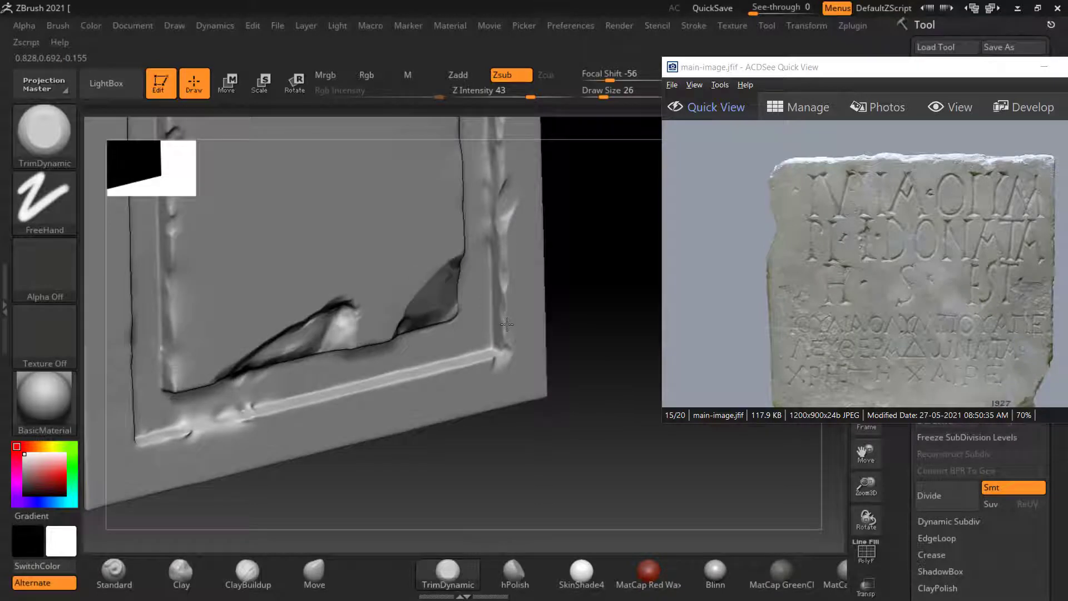
left_click_drag(581, 323, 442, 436)
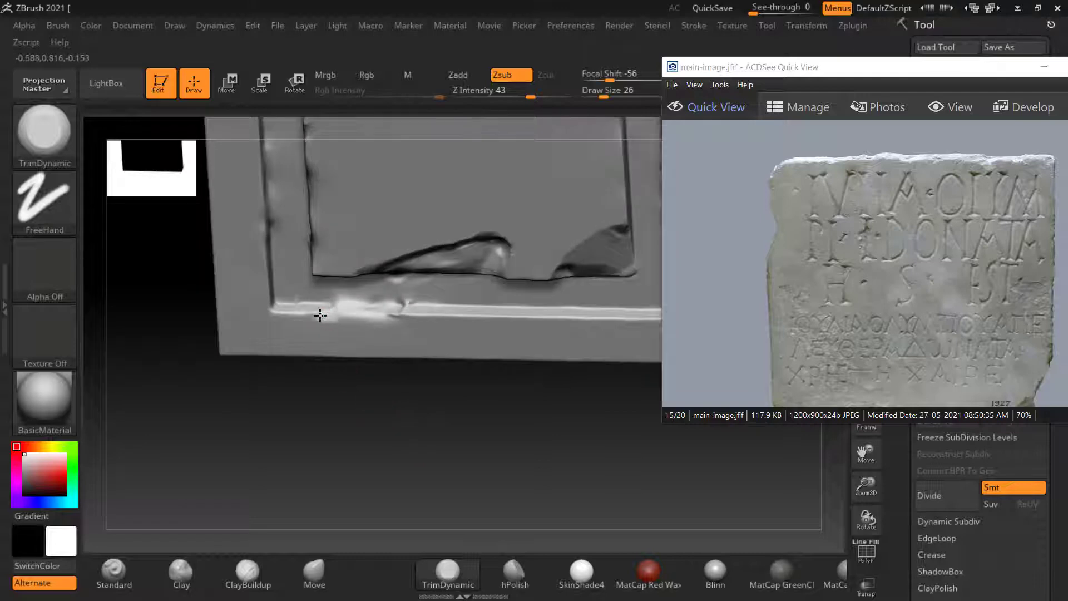
- Trim worn chips into the left part of the recessed frame's outer bottom edge and along its outer left edge
mouse_move(320, 315)
left_mouse_down()
mouse_move(404, 318)
mouse_move(367, 323)
left_mouse_up()
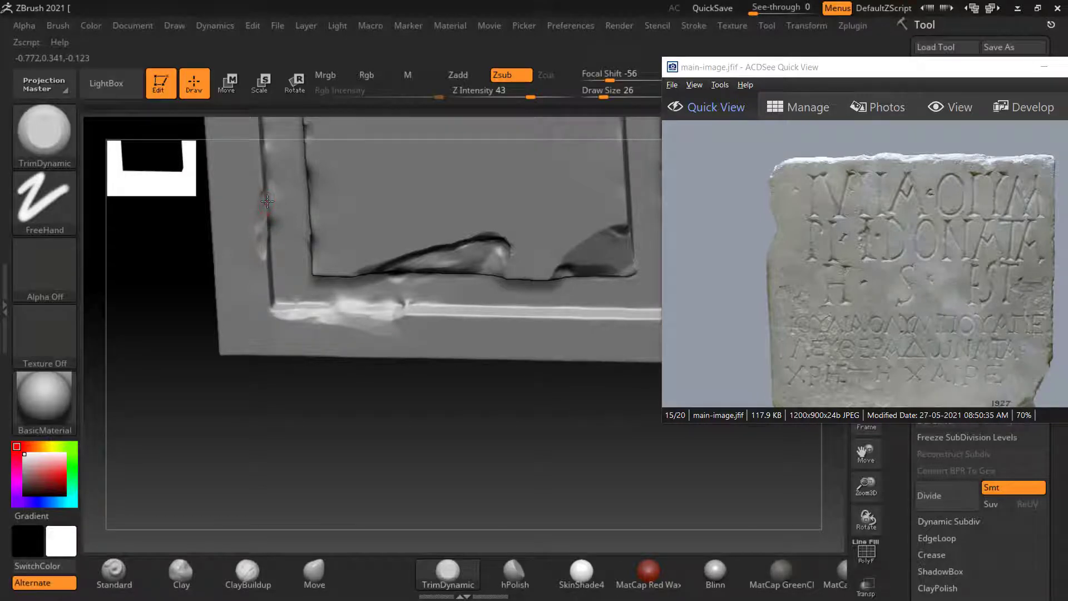
left_click_drag(267, 201, 262, 261)
left_click_drag(190, 303, 238, 442, "alt")
left_click_drag(303, 229, 301, 240)
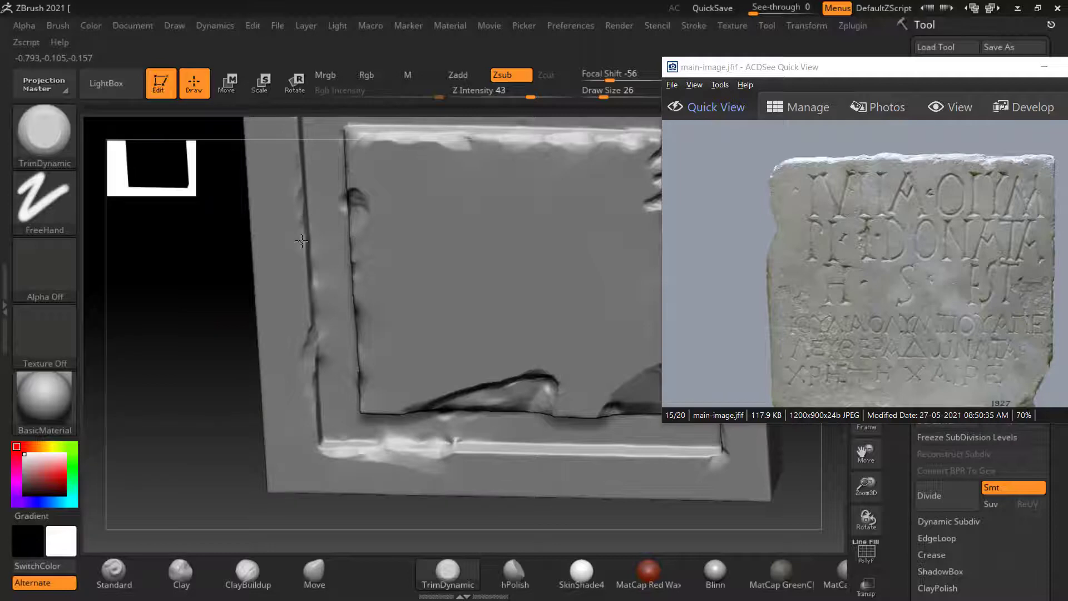
left_click_drag(242, 261, 217, 341, "alt")
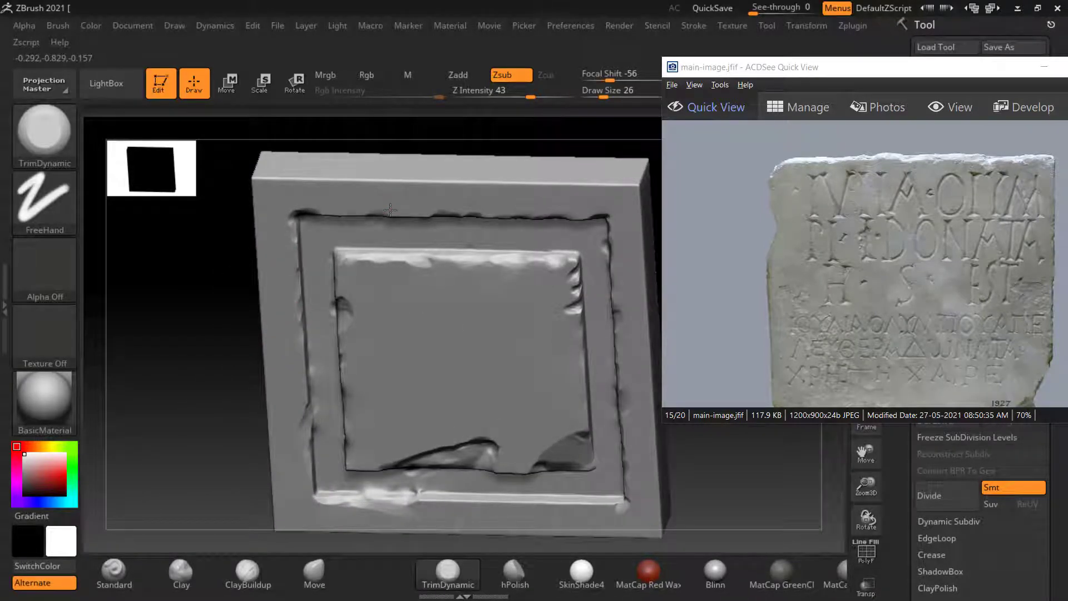
left_click_drag(219, 313, 192, 250, "shift")
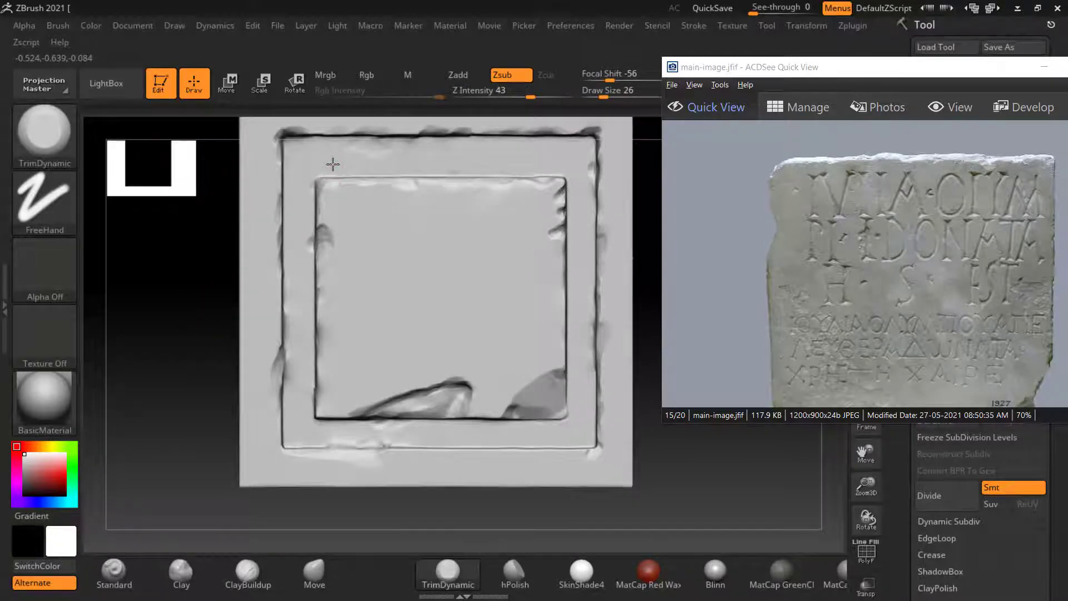
- Carve a broad chip across the middle of the frame's outer bottom edge with TrimDynamic, using draw size 38 for the wider strokes
left_click_drag(705, 486, 650, 417, "alt")
left_click_drag(416, 376, 432, 384)
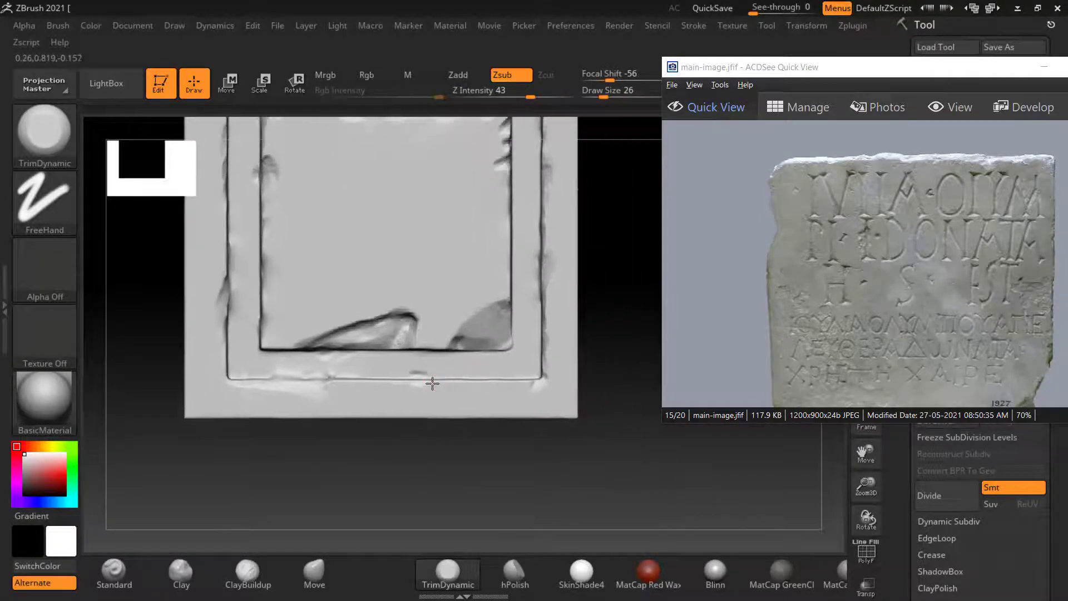
left_click_drag(586, 453, 436, 400)
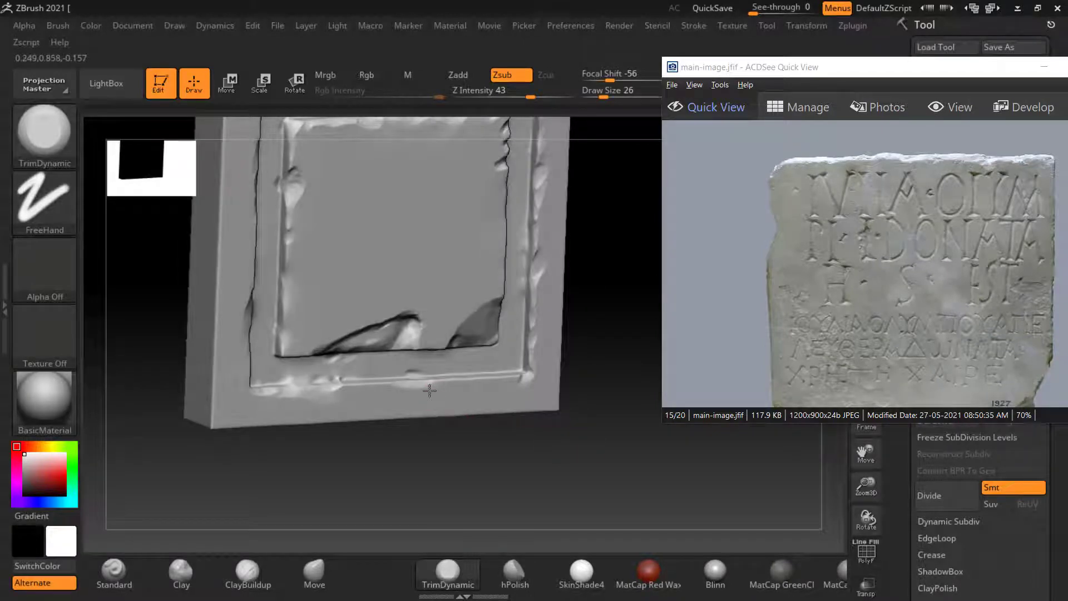
left_click_drag(590, 367, 579, 420, "alt")
mouse_move(474, 387)
left_mouse_down()
mouse_move(518, 378)
mouse_move(413, 381)
left_mouse_up()
key("bracketright")
left_click_drag(625, 468, 545, 482)
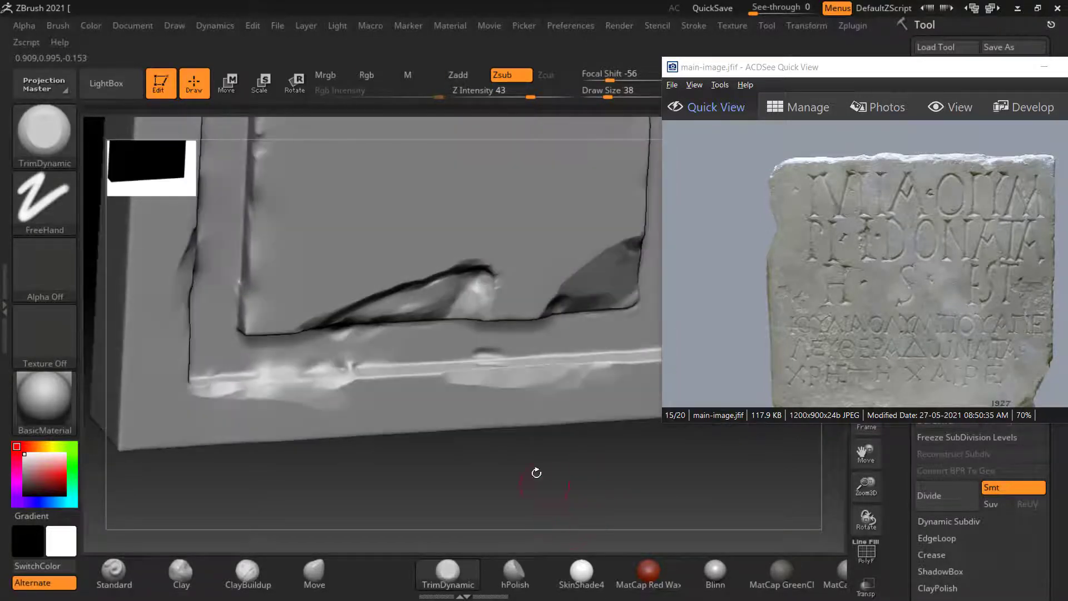
mouse_move(444, 386)
left_mouse_down()
mouse_move(560, 370)
mouse_move(452, 376)
mouse_move(495, 350)
left_mouse_up()
key("bracketleft")
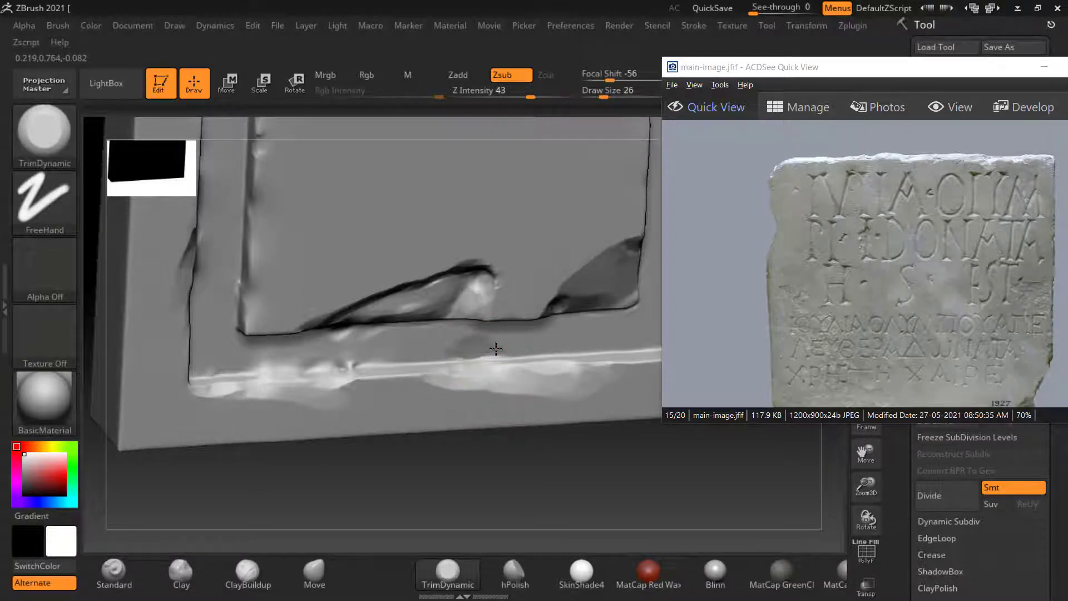
- Add small TrimDynamic chips down the inner square's right edge, between the notched upper corner and the broken lower corner
left_click_drag(587, 503, 579, 478, "alt")
mouse_move(579, 479)
left_mouse_down("shift")
mouse_move(565, 456)
mouse_move(593, 464)
left_mouse_up("shift")
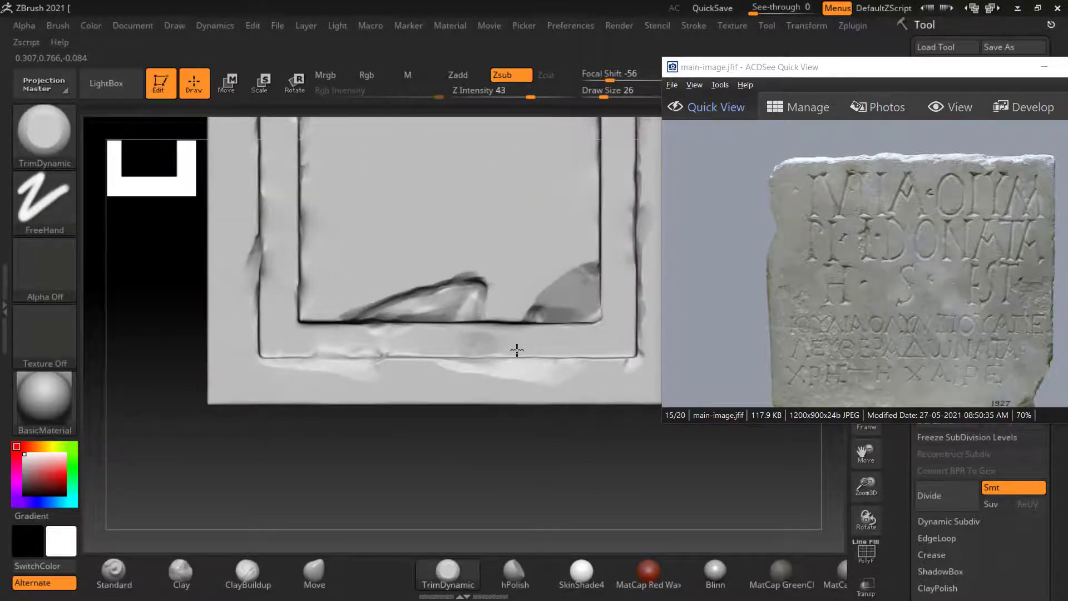
left_click_drag(673, 465, 563, 506, "alt")
left_click_drag(639, 389, 615, 385)
mouse_move(595, 329)
left_mouse_down()
mouse_move(618, 314)
mouse_move(600, 344)
left_mouse_up()
mouse_move(540, 241)
left_mouse_down()
mouse_move(543, 232)
mouse_move(546, 261)
left_mouse_up()
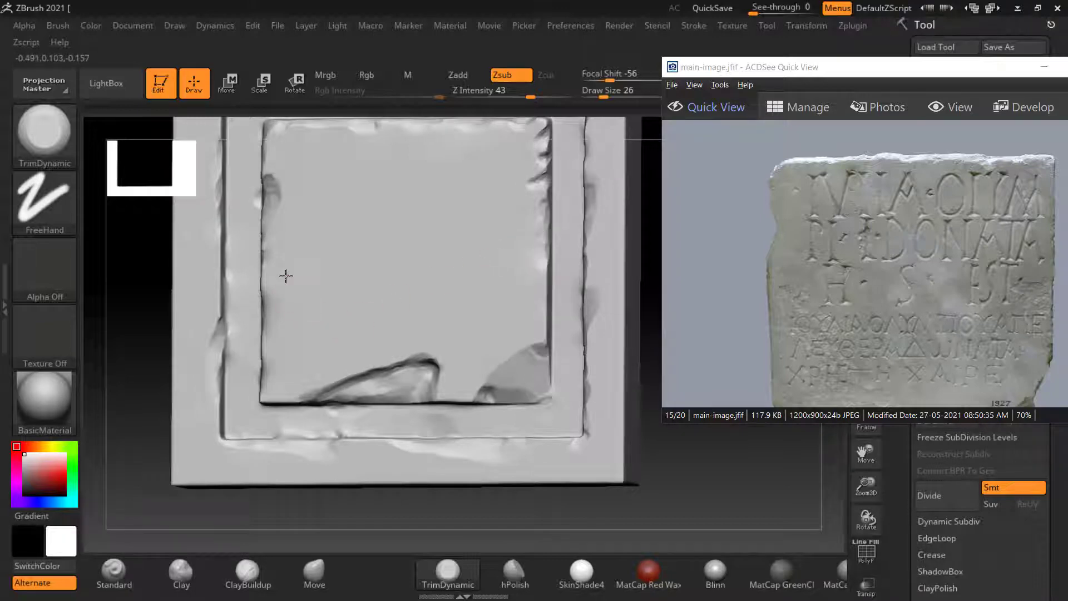
- Trim a chip into the lower part of the inner square's left edge and the frame surface beside it
left_click_drag(263, 317, 268, 301)
left_click_drag(251, 306, 247, 334)
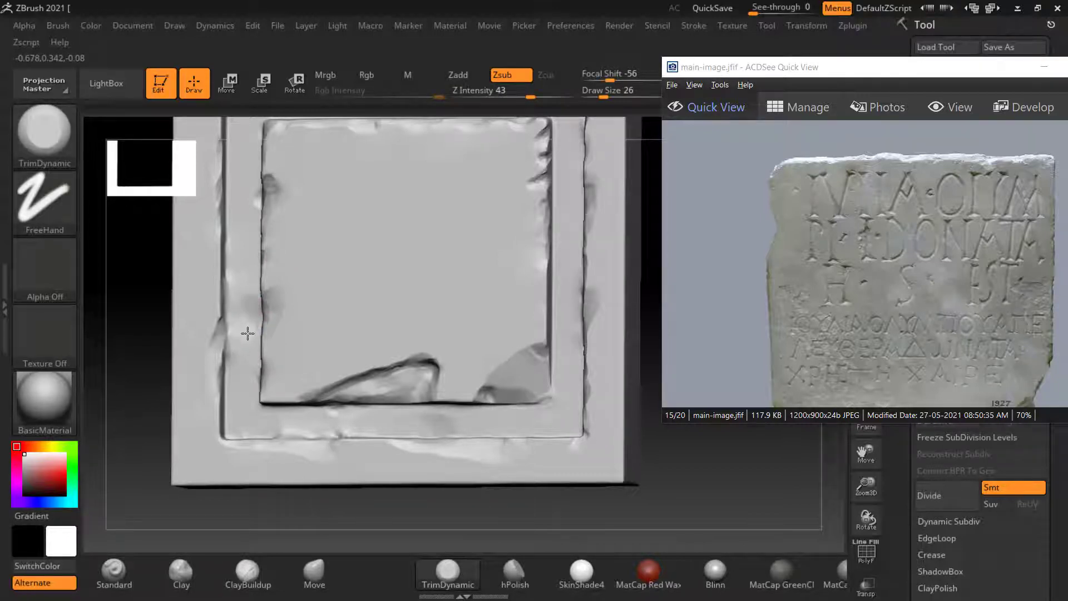
mouse_move(674, 496)
left_mouse_down("alt")
mouse_move(609, 335)
mouse_move(610, 345)
mouse_move(592, 349)
mouse_move(600, 363)
left_mouse_up("alt")
key("shift")
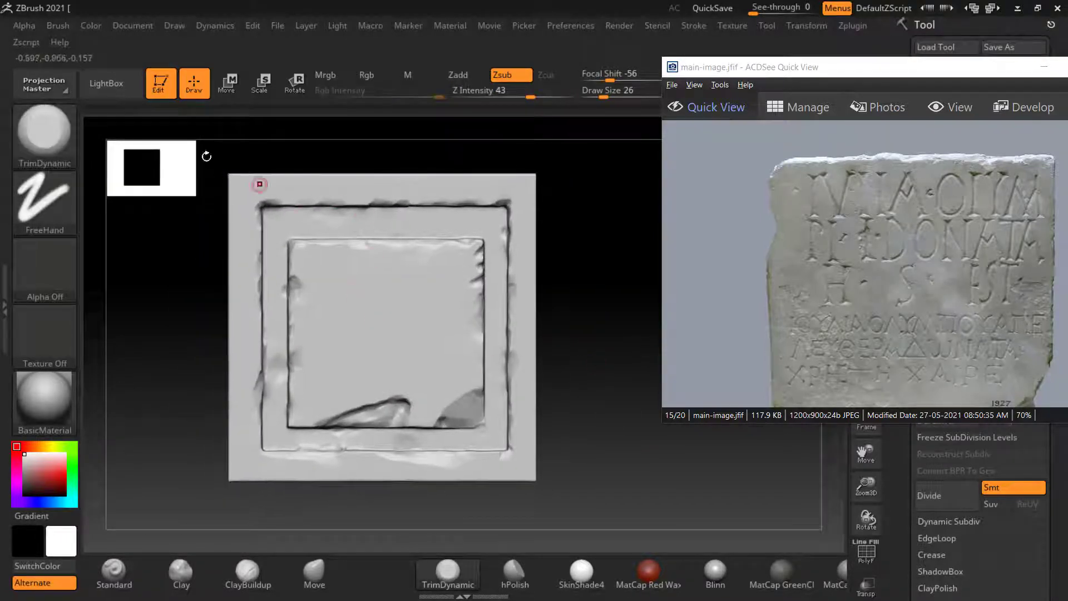
- Load the TrimDynamicSoft brush from LightBox's Trim brush folder and set its draw size to 46
left_click(105, 84)
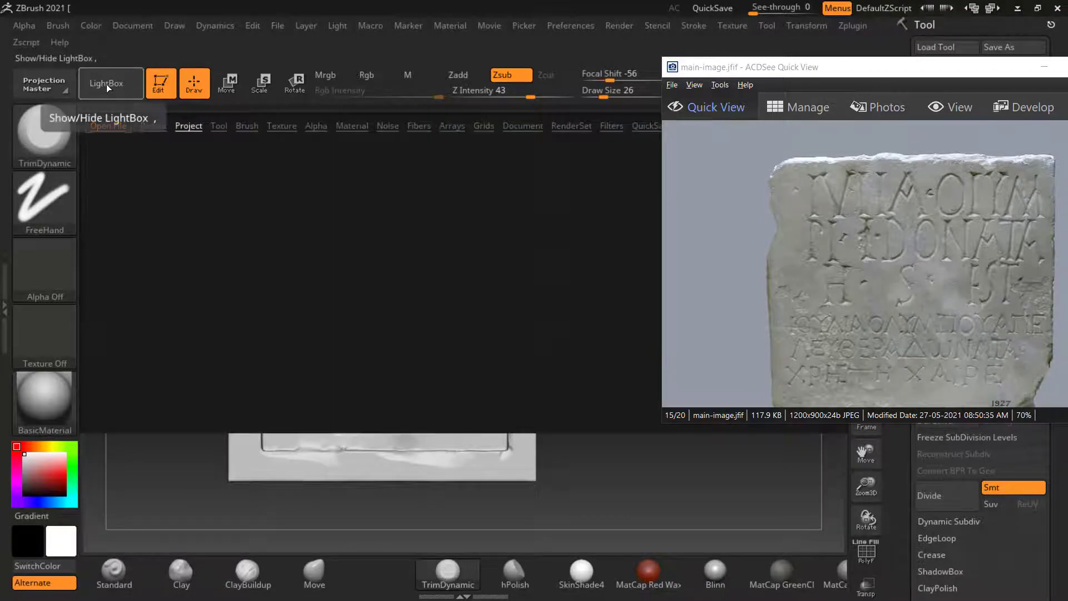
left_click(247, 126)
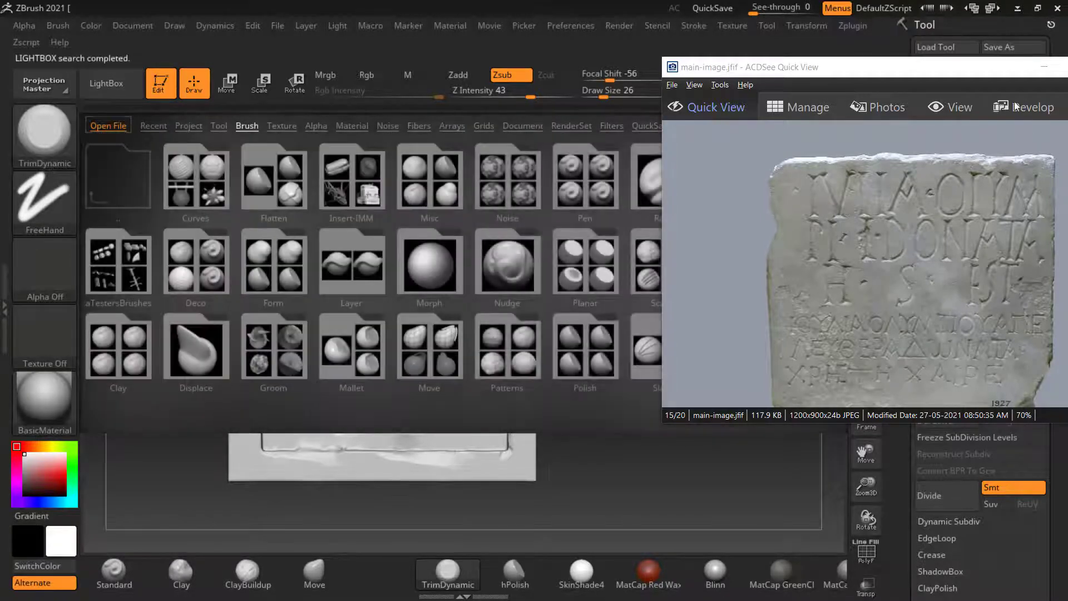
left_click(1042, 67)
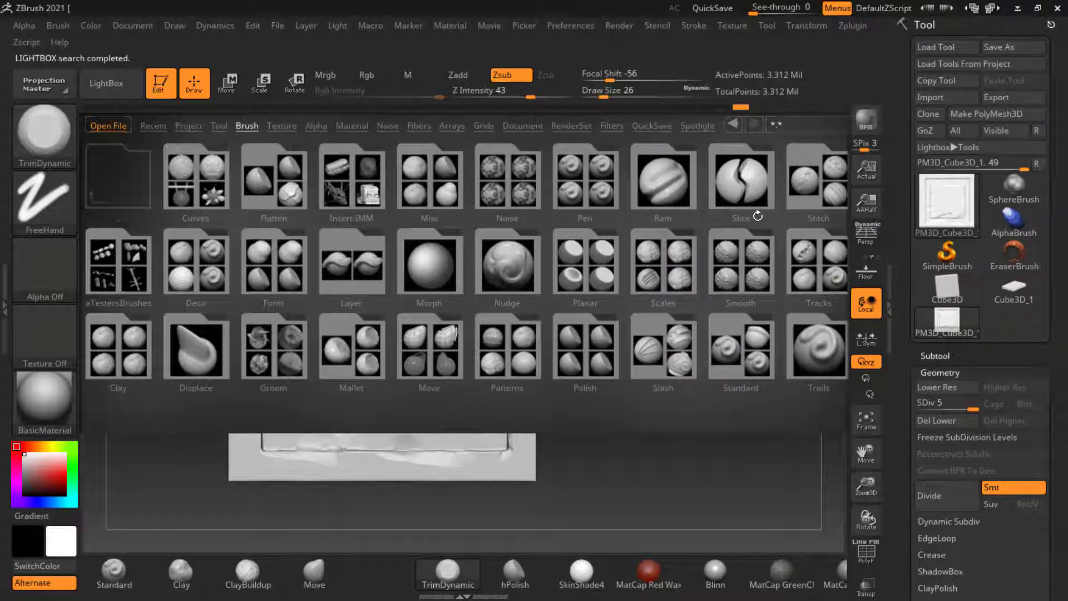
left_click_drag(759, 215, 639, 212)
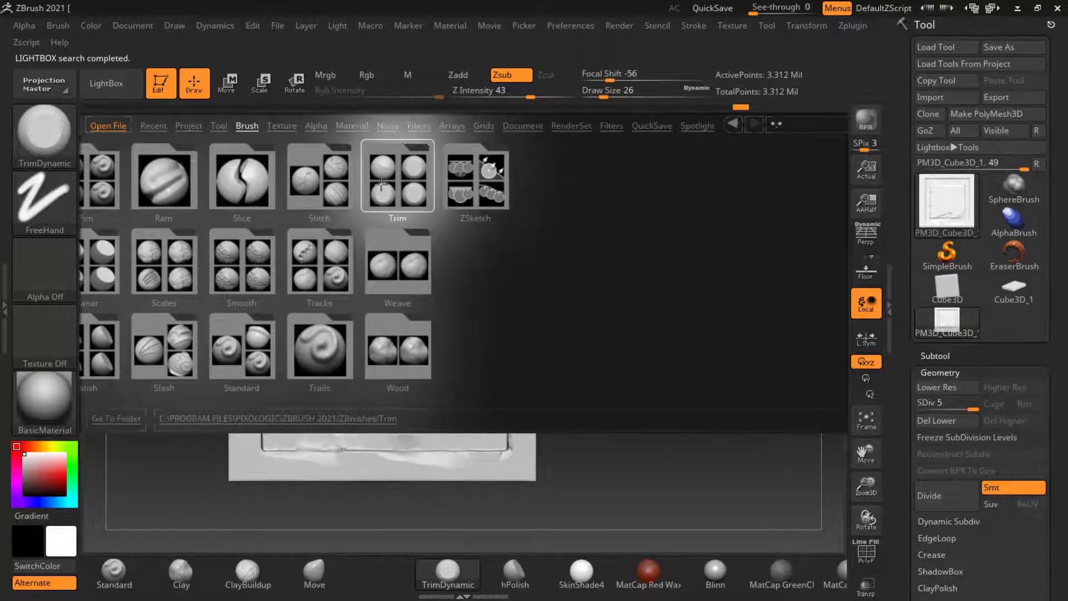
double_click(397, 187)
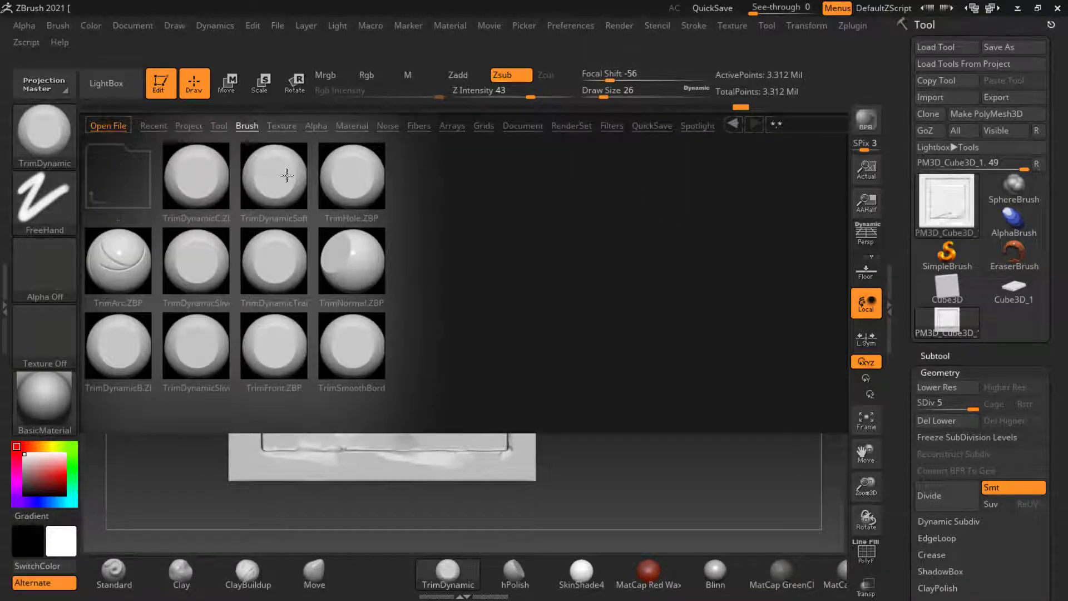
double_click(285, 174)
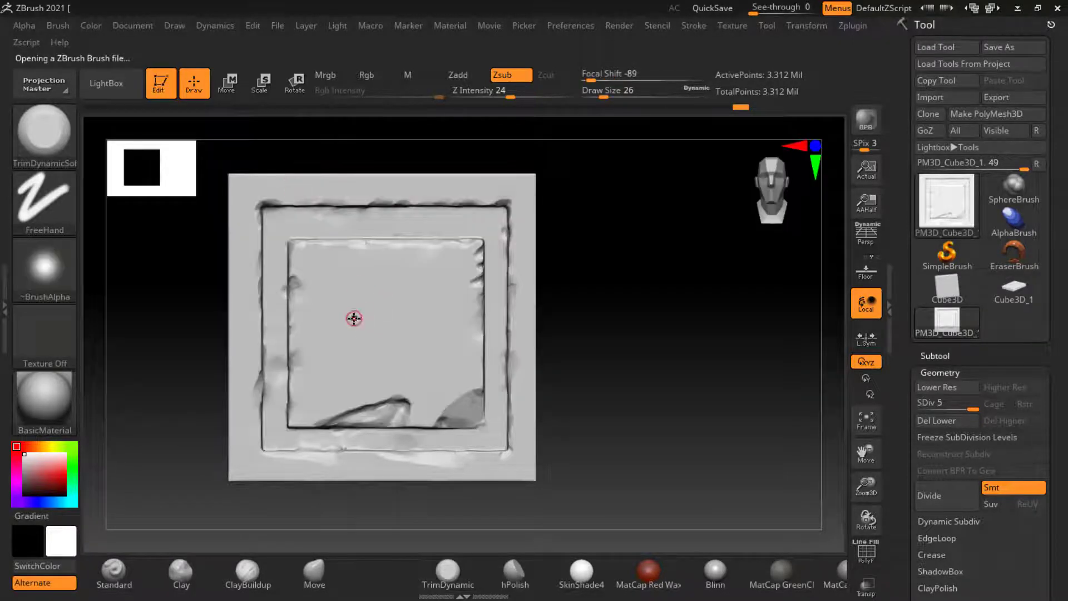
key("bracketright")
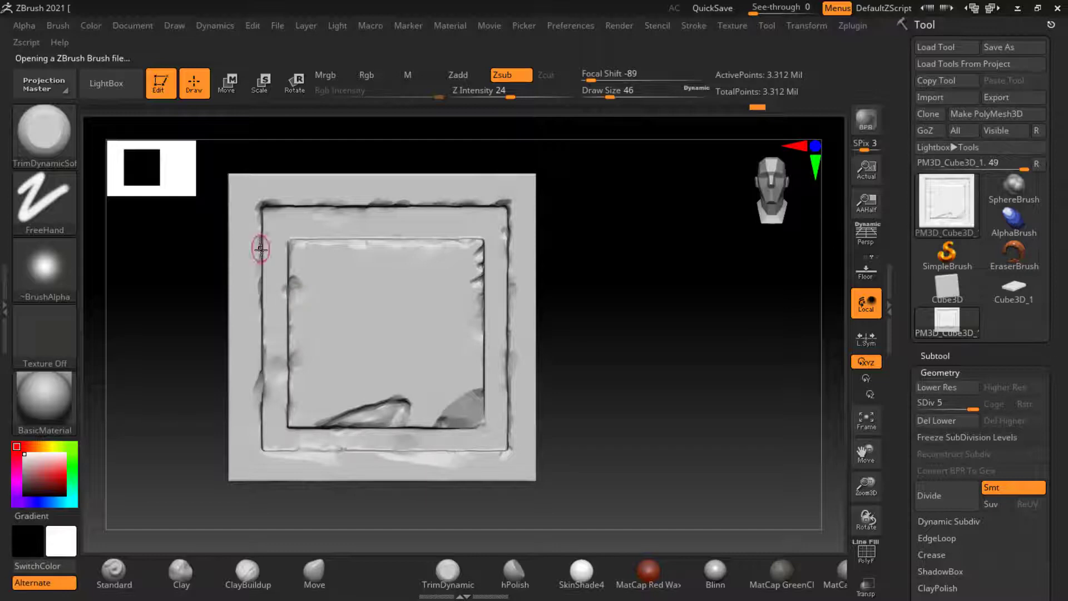
- Load the TrimDynamicSliv brush from the Trim folder's last row and carve shallow dents into the left half of the inner square
left_click(110, 87)
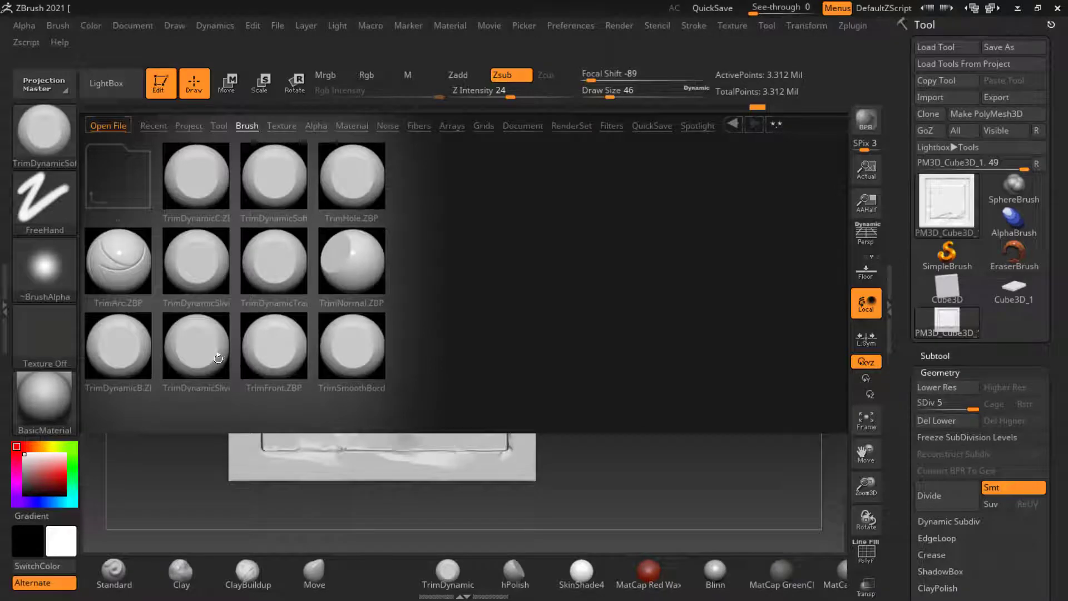
double_click(206, 358)
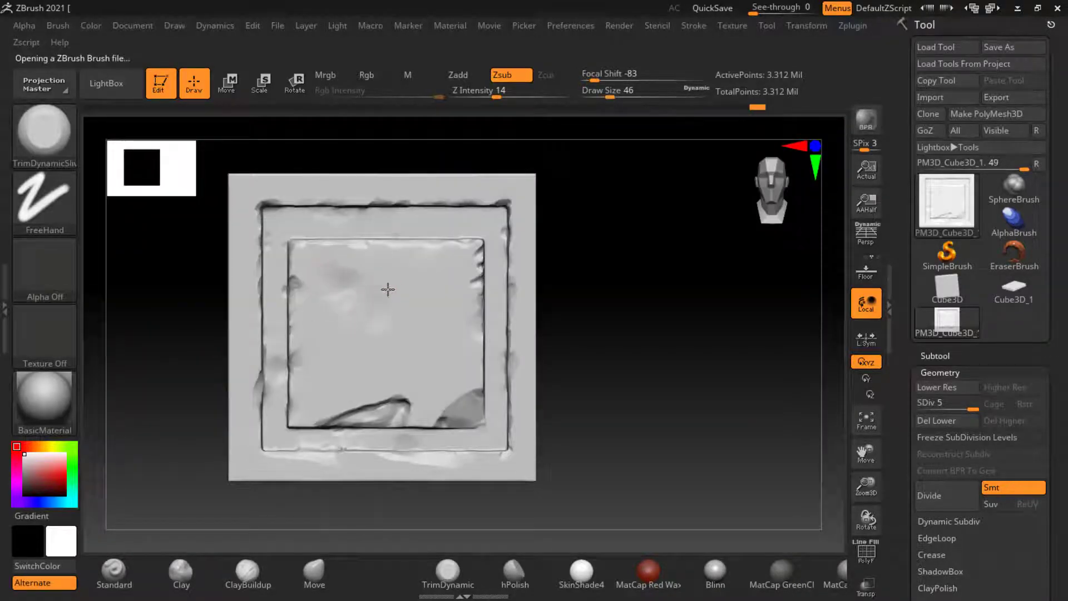
left_click_drag(388, 289, 372, 361)
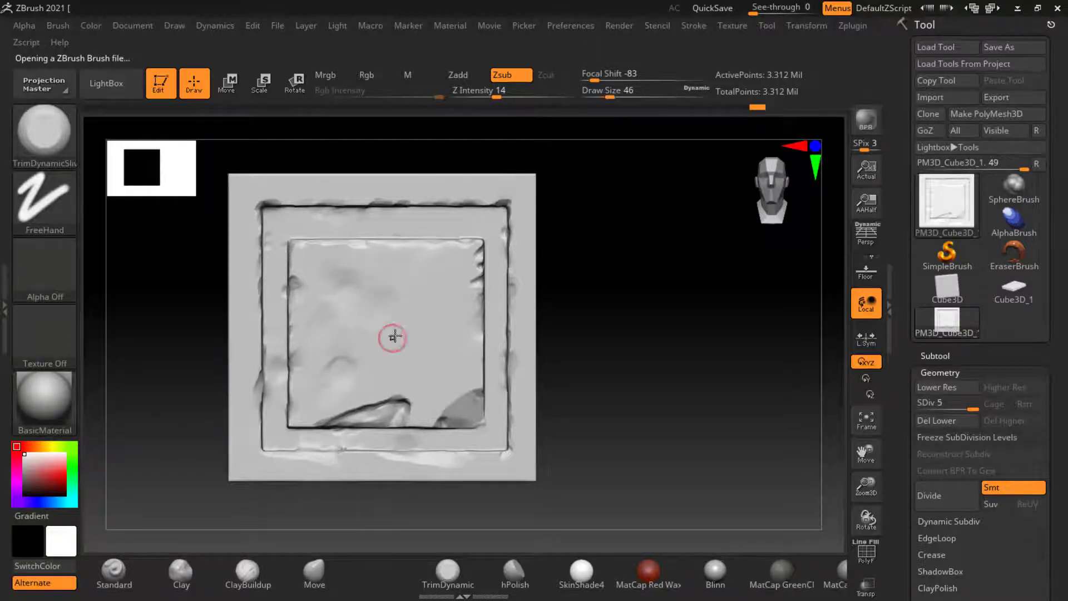
- Add soft dents to the rest of the inner square and down the recessed frame's left band, using draw size 50
key("]")
key("[")
left_click_drag(279, 255, 277, 291)
left_click_drag(277, 356, 280, 383)
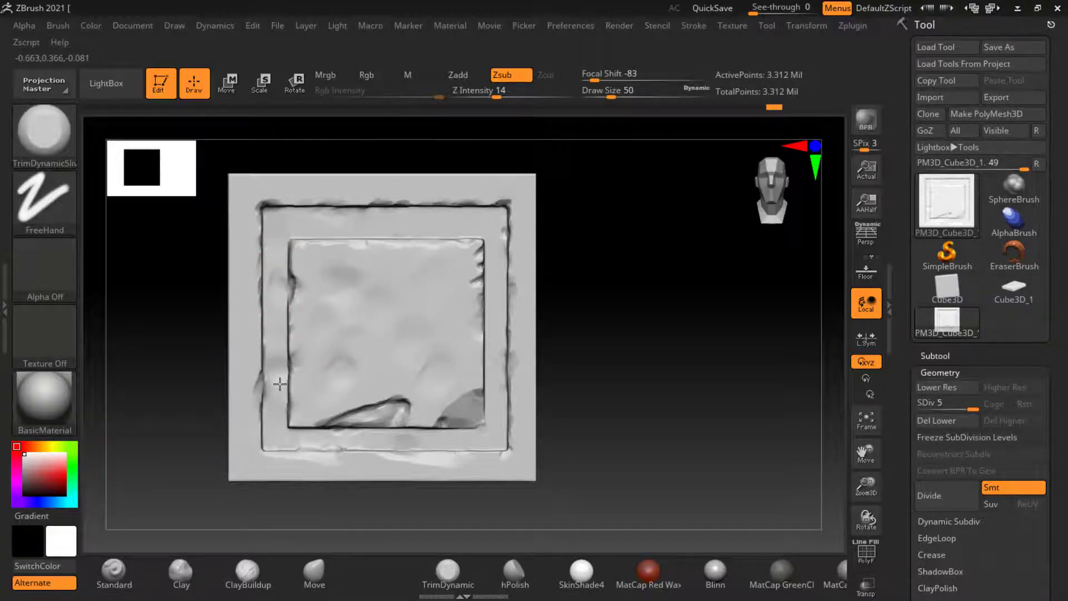
- Wear down the slab's outer border, the frame's right band and the inner square with shallow trim strokes at draw size 38
key("[")
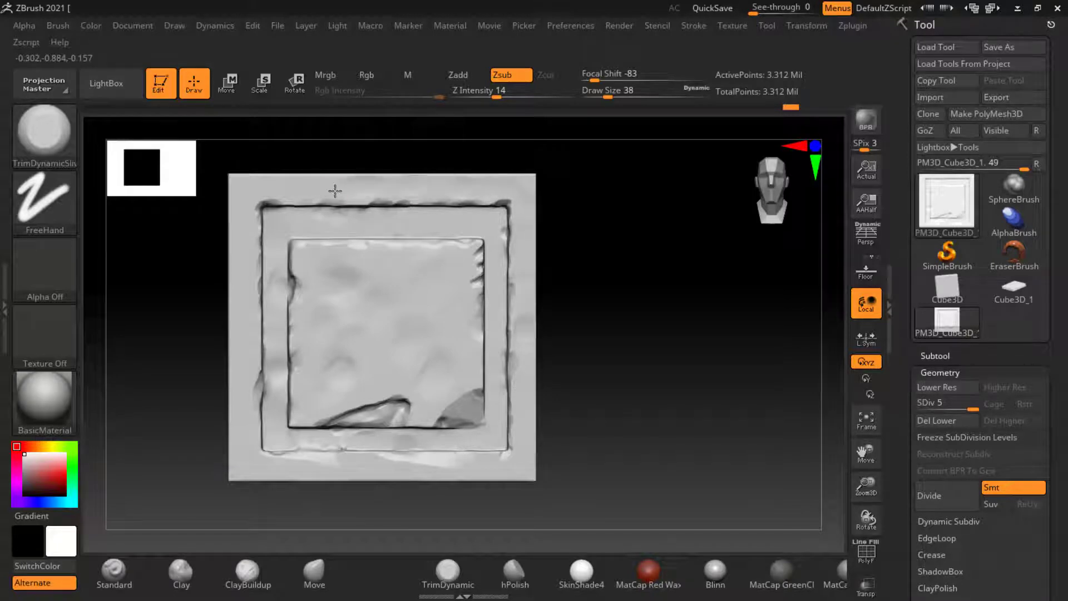
left_click_drag(257, 222, 256, 235)
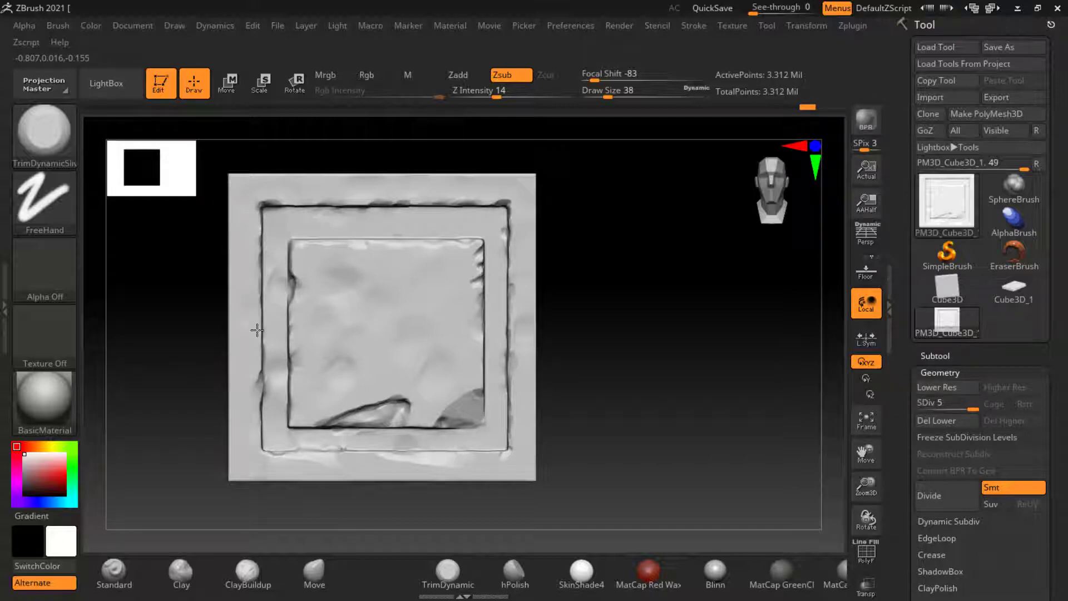
mouse_move(486, 455)
left_mouse_down()
mouse_move(508, 398)
mouse_move(505, 352)
left_mouse_up()
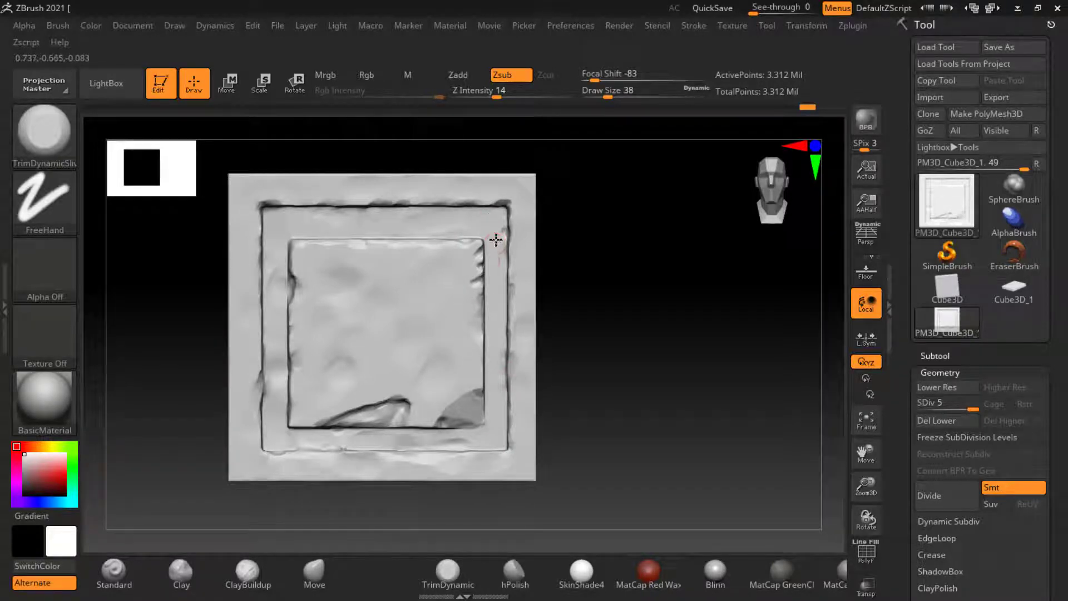
left_click_drag(489, 260, 491, 357)
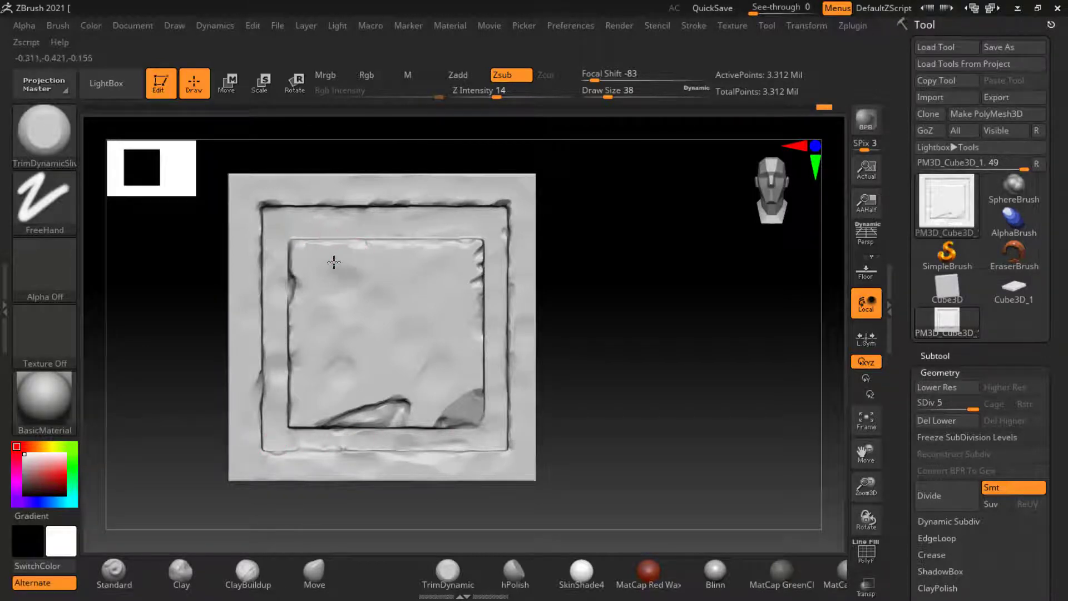
left_click_drag(414, 266, 470, 335)
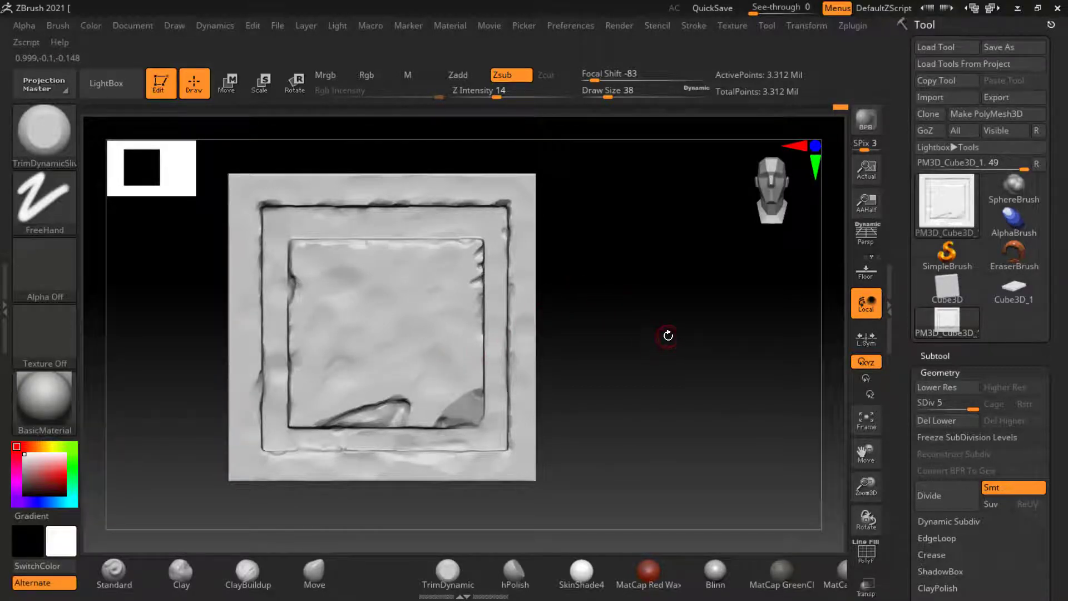
- Carve a diagonal crack from the inner square's upper right edge towards its centre with DamStandard at draw size 50
left_click_drag(656, 357, 689, 353, "alt")
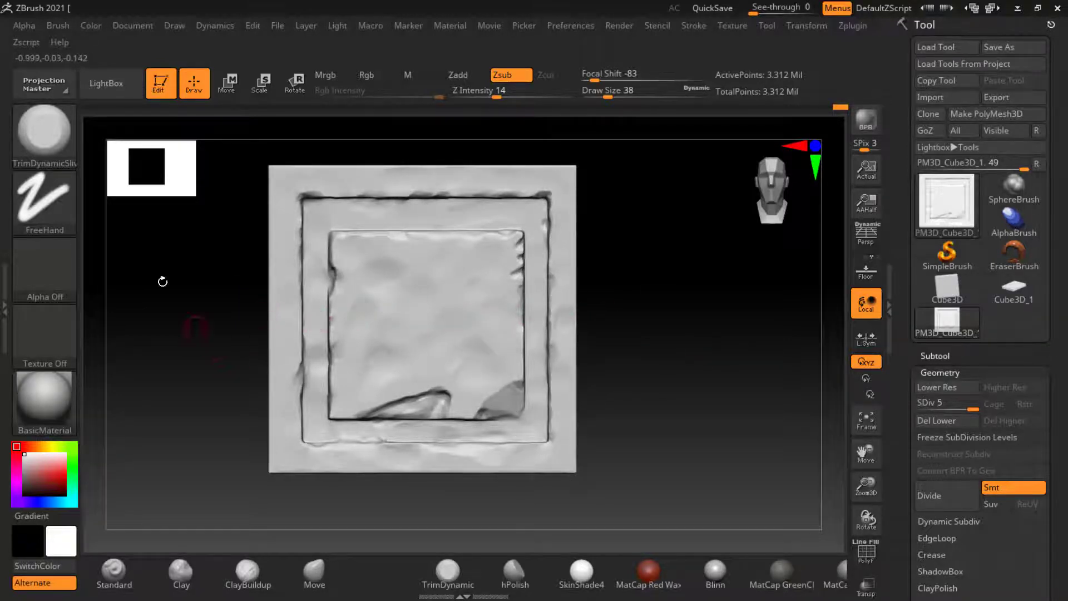
left_click(58, 129)
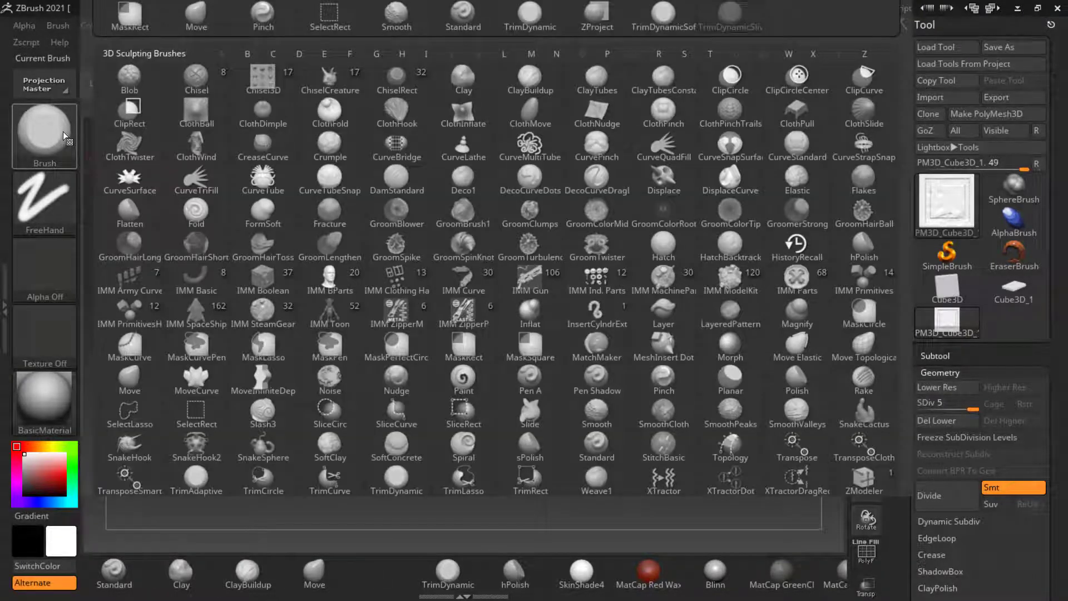
key("d")
left_click(381, 191)
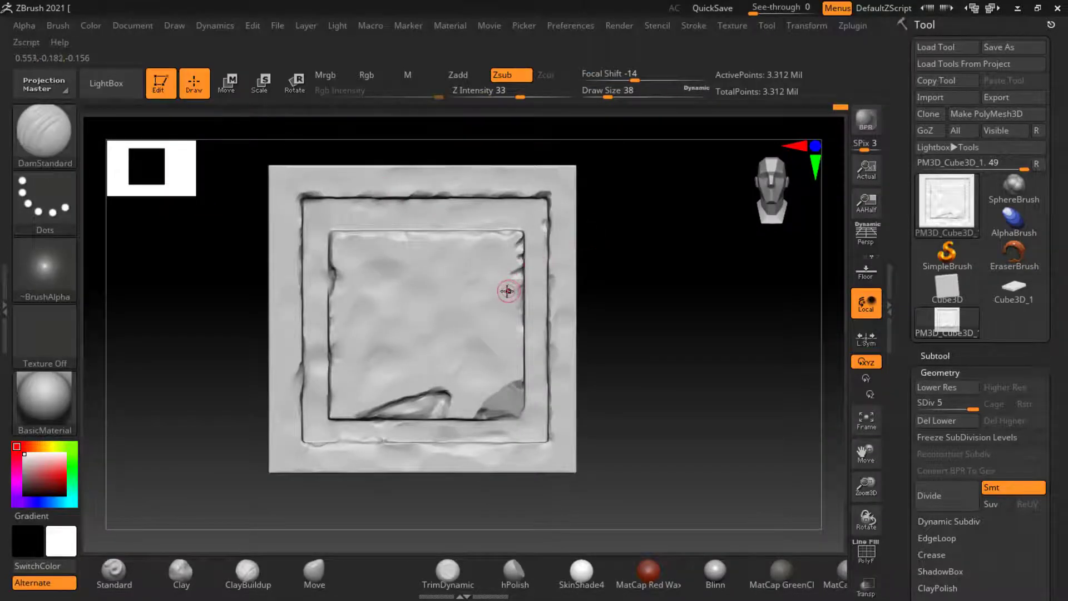
key("]")
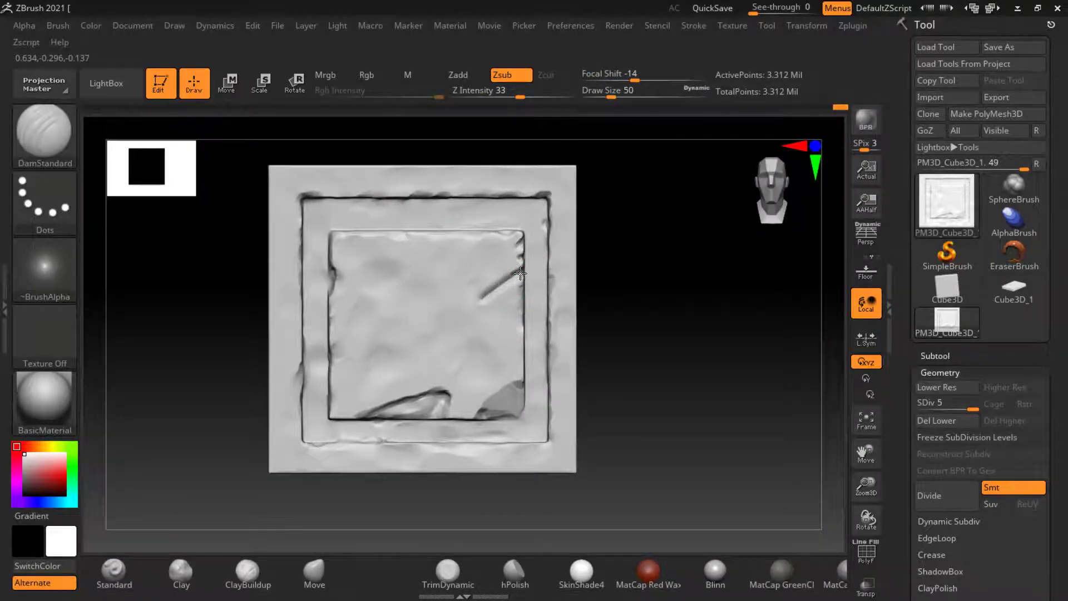
left_click_drag(520, 266, 438, 337)
left_click_drag(651, 281, 668, 278)
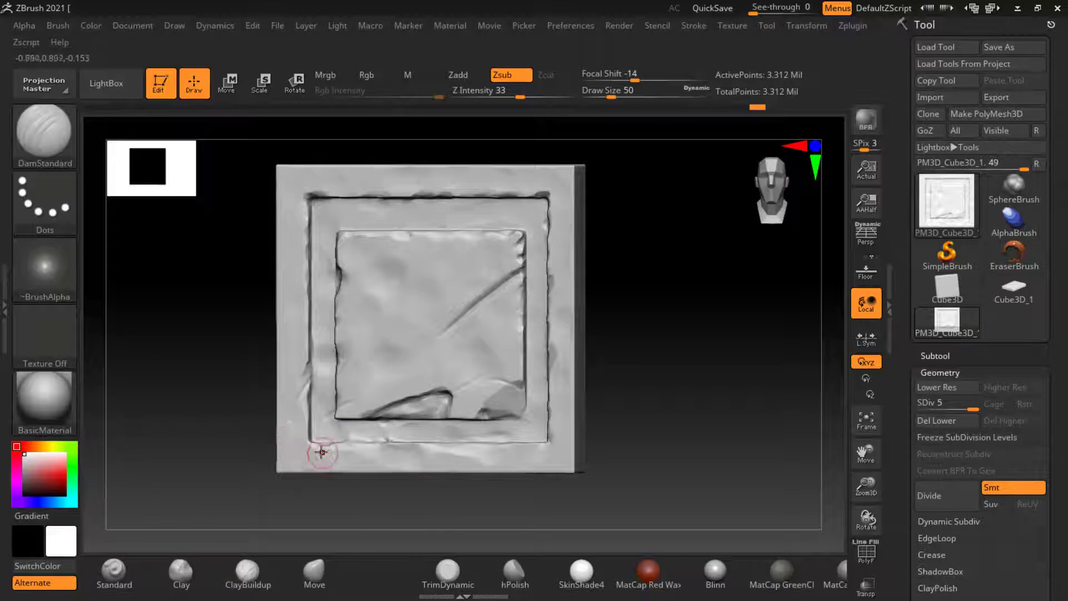
- Scratch fine DamStandard cracks into the slab's outer border, including along its left side
mouse_move(656, 334)
left_mouse_down("shift")
mouse_move(680, 326)
mouse_move(677, 264)
left_mouse_up("shift")
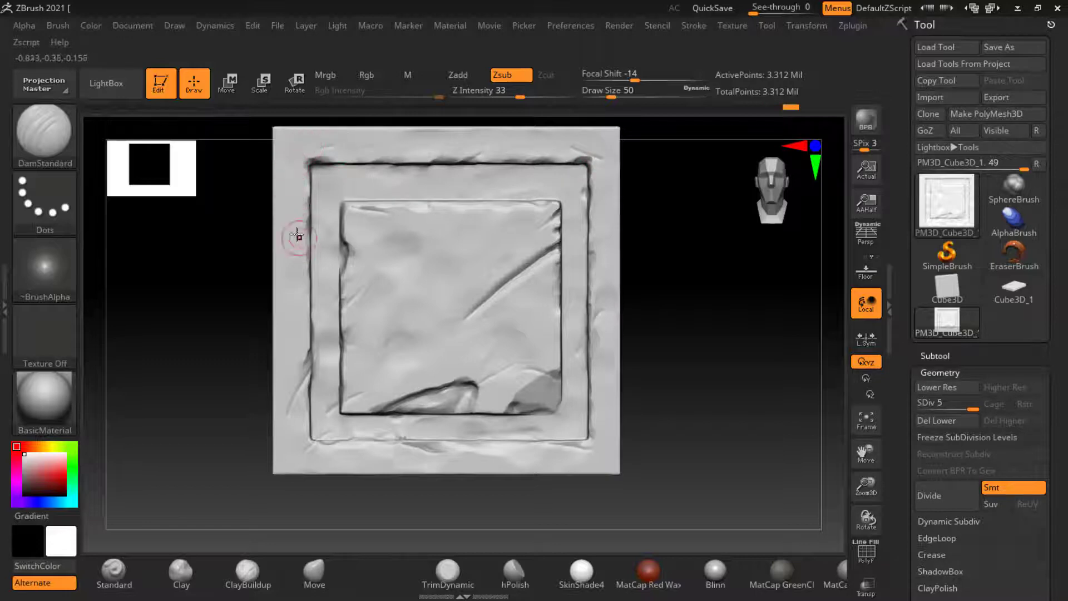
left_click_drag(288, 251, 305, 297)
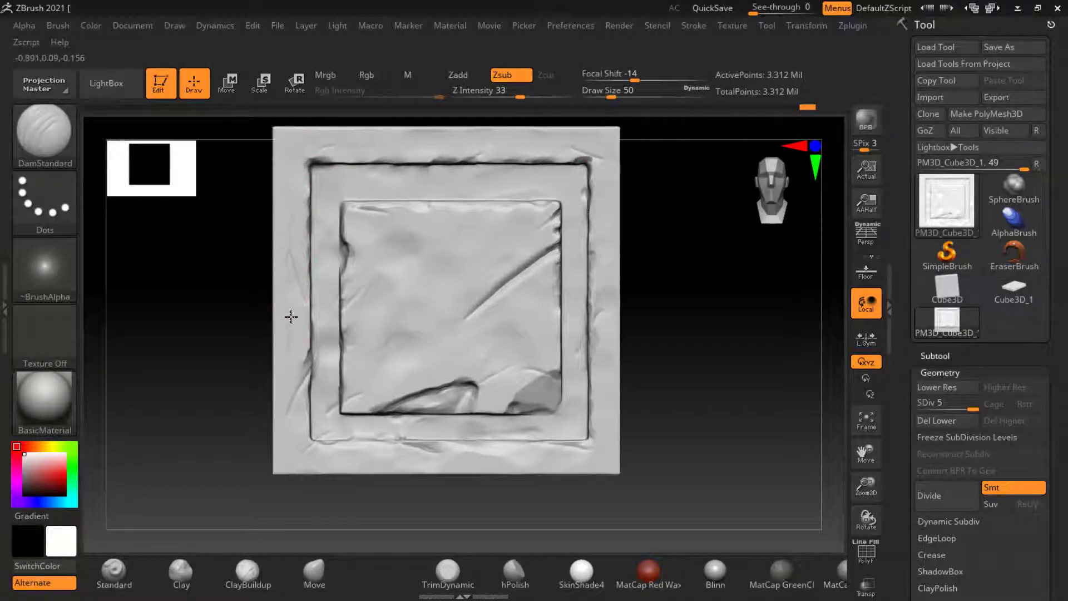
mouse_move(723, 350)
left_mouse_down()
mouse_move(707, 368)
mouse_move(780, 315)
left_mouse_up()
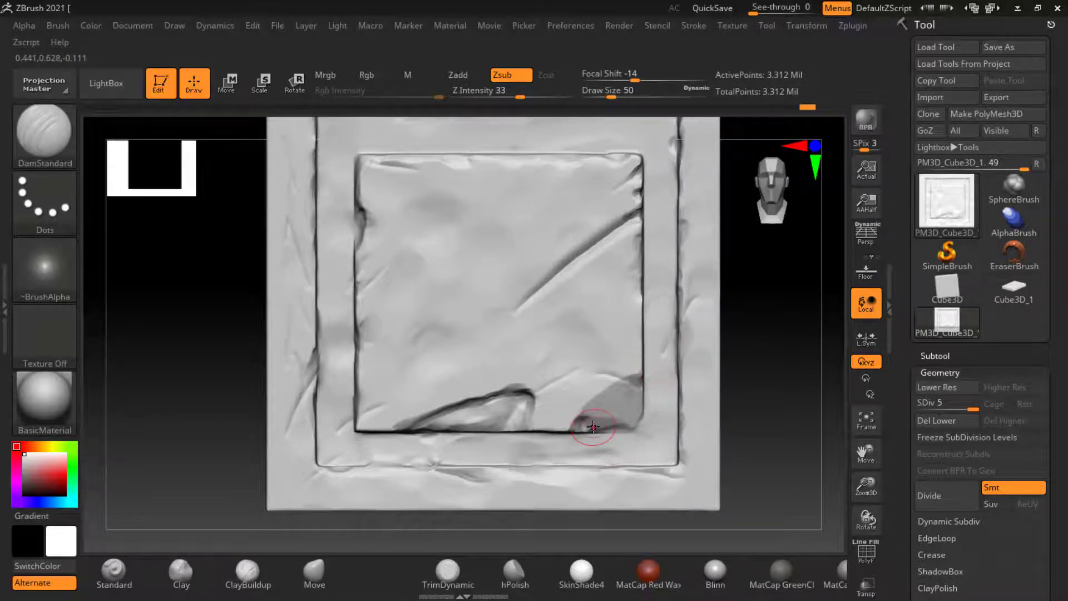
- Switch to Photoshop to view the white-on-black CG ARTIST ALL ROUNDER lettering in CG ARTIST_BLACK.psd, and return to ZBrush
key("alt+Tab")
key("alt+Tab")
left_click(1005, 541)
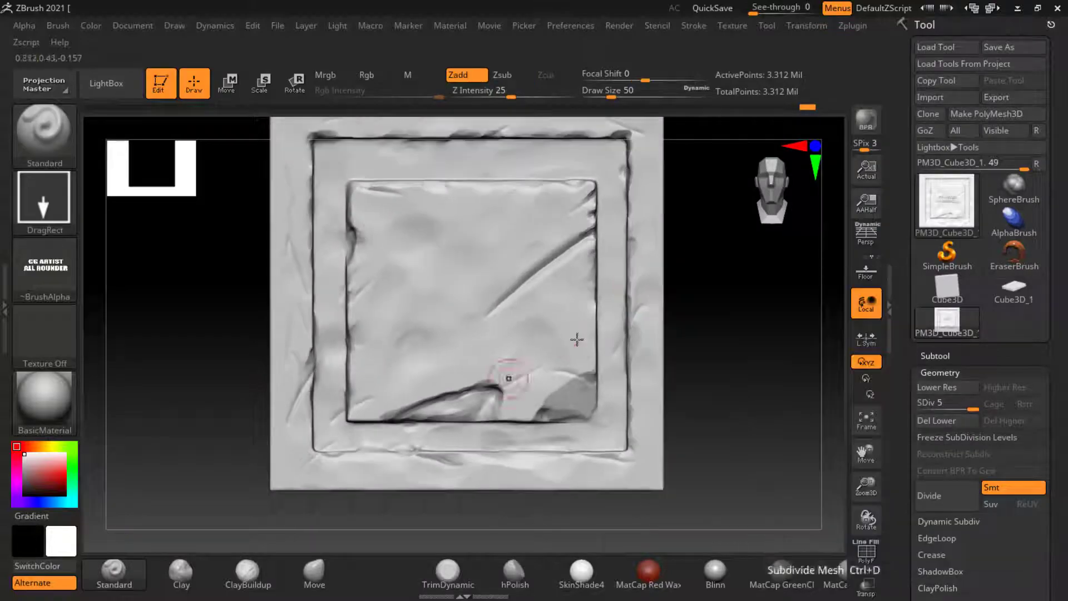
key("alt+Tab")
left_click(572, 255)
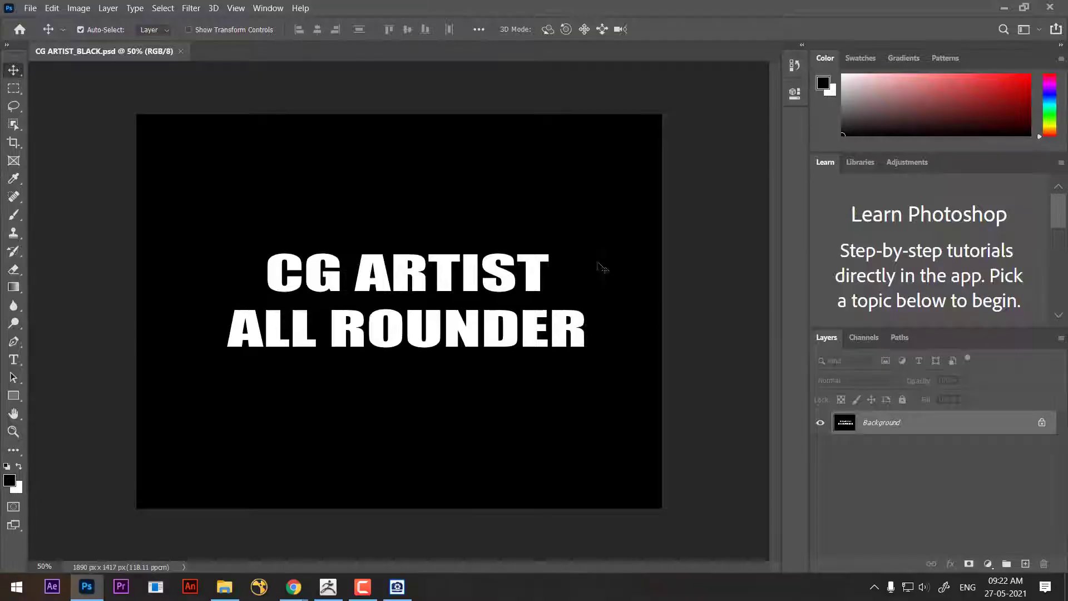
left_click(1003, 7)
- Import CG ARTIST_BLACK.psd from the sonic part 2 folder as the alpha for the Standard brush with the DragRect stroke
left_click(27, 264)
left_click(52, 269)
left_click(22, 295)
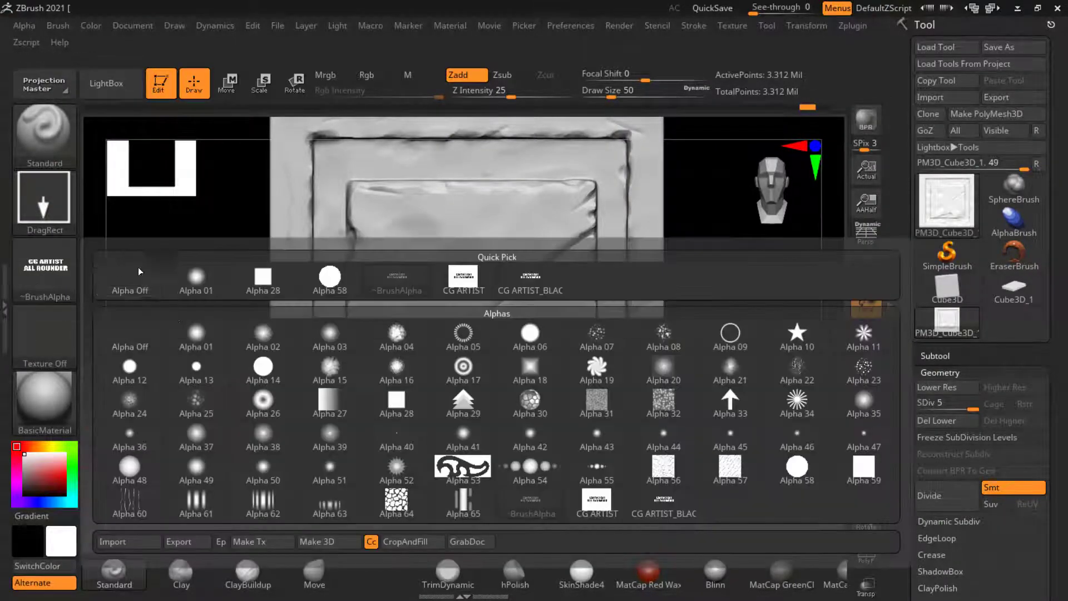
left_click(130, 543)
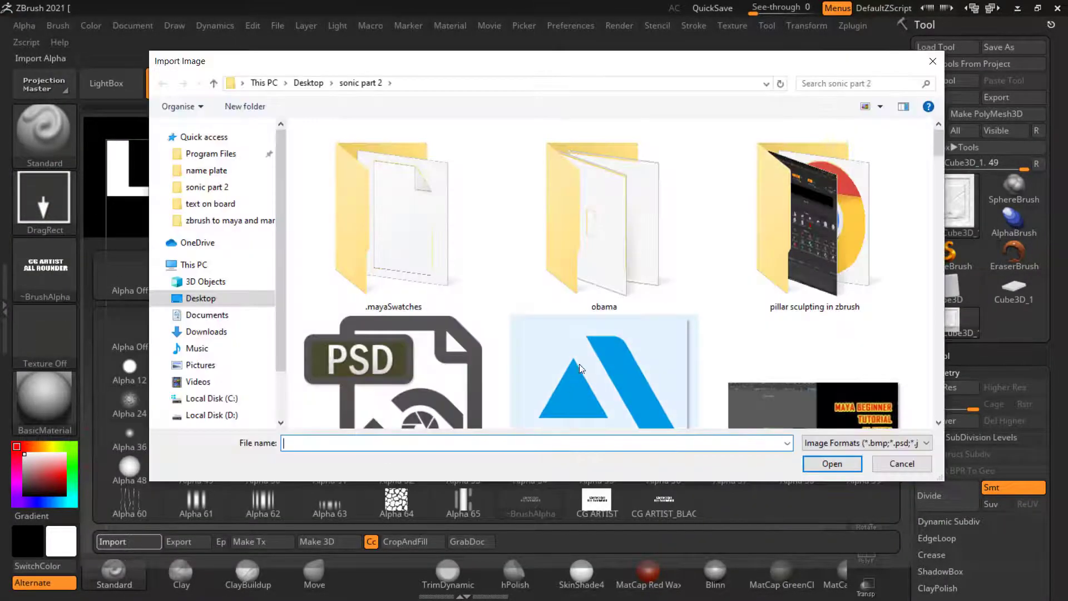
scroll(575, 367, "down", 3)
scroll(575, 392, "down", 4)
left_click(419, 136)
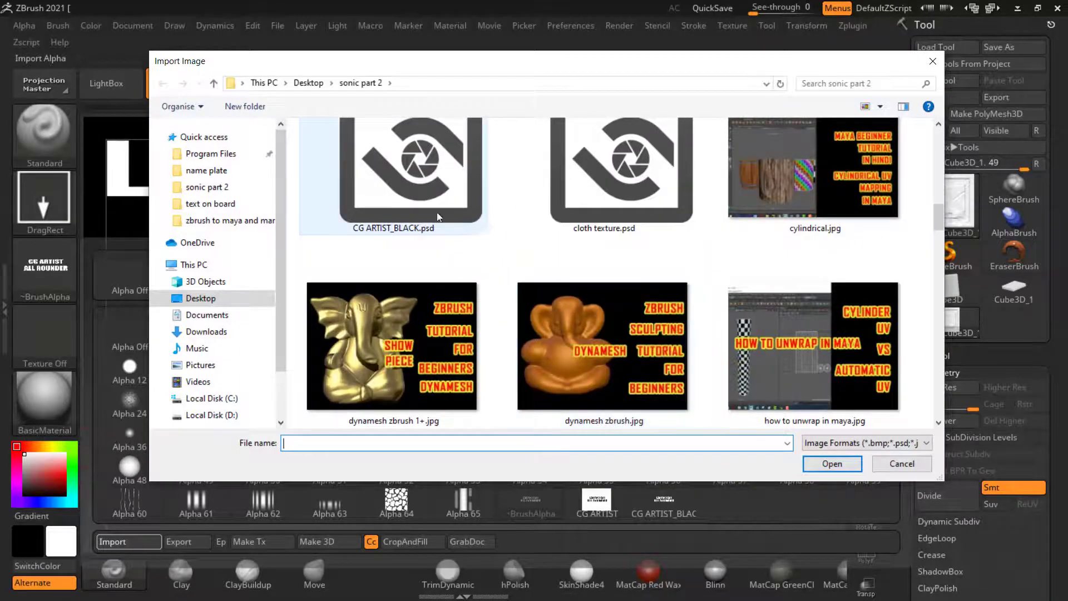
double_click(419, 206)
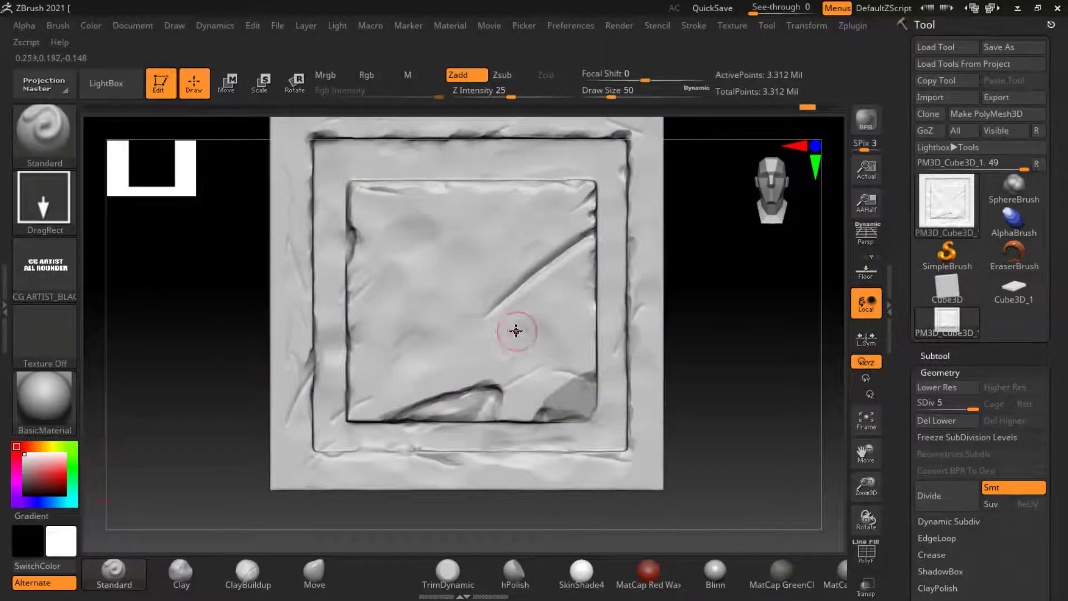
- Try stamping the CG ARTIST ALL ROUNDER lettering onto the inner square, once raised and once engraved
mouse_move(465, 287)
left_mouse_down()
mouse_move(465, 341)
mouse_move(501, 356)
mouse_move(334, 245)
mouse_move(452, 208)
mouse_move(472, 157)
left_mouse_up()
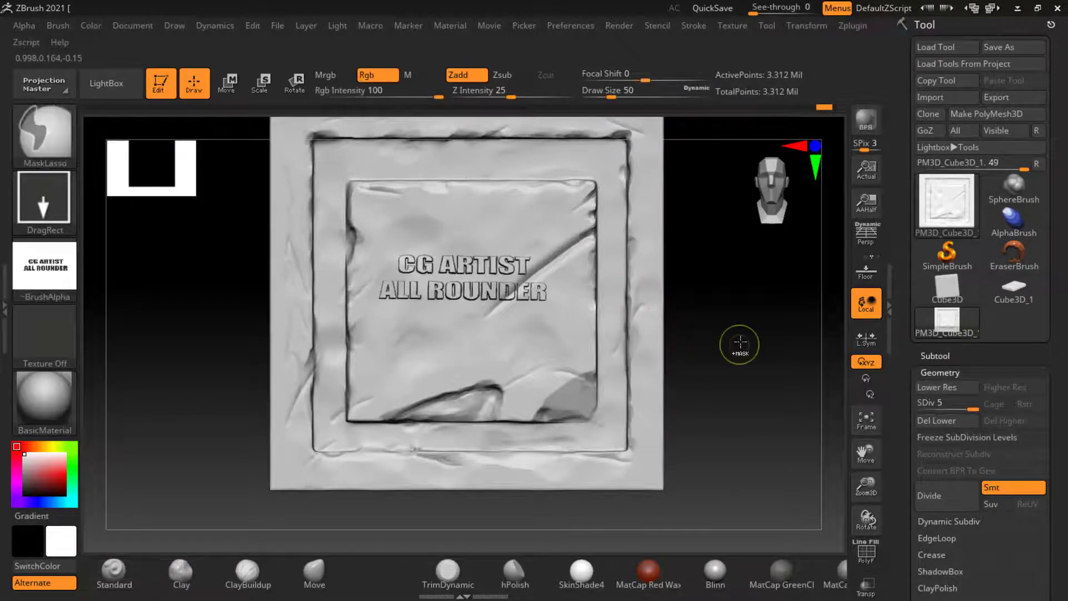
key("ctrl+z")
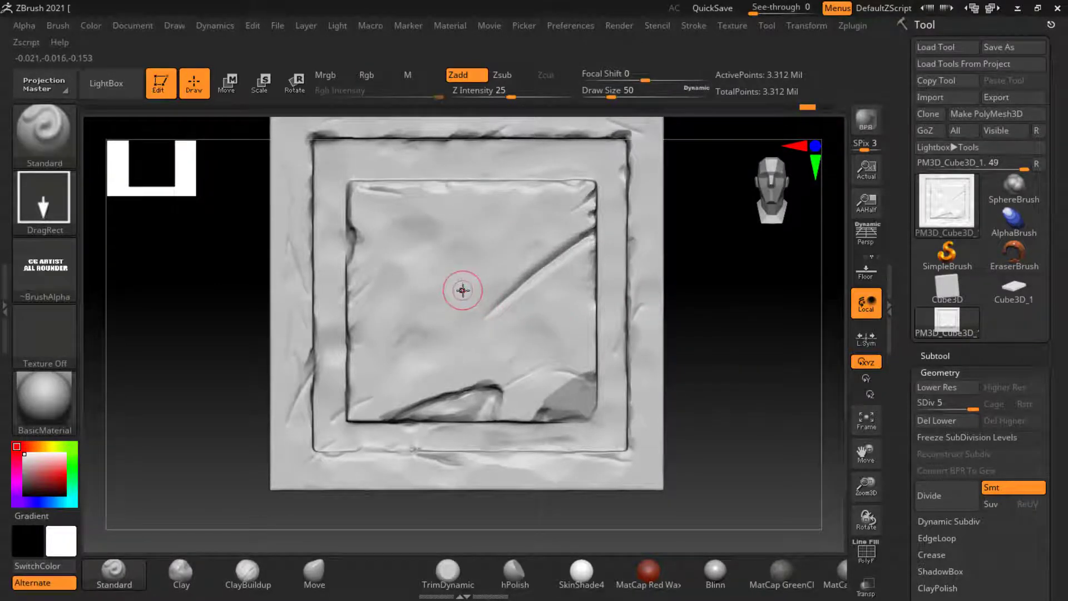
key("ctrl")
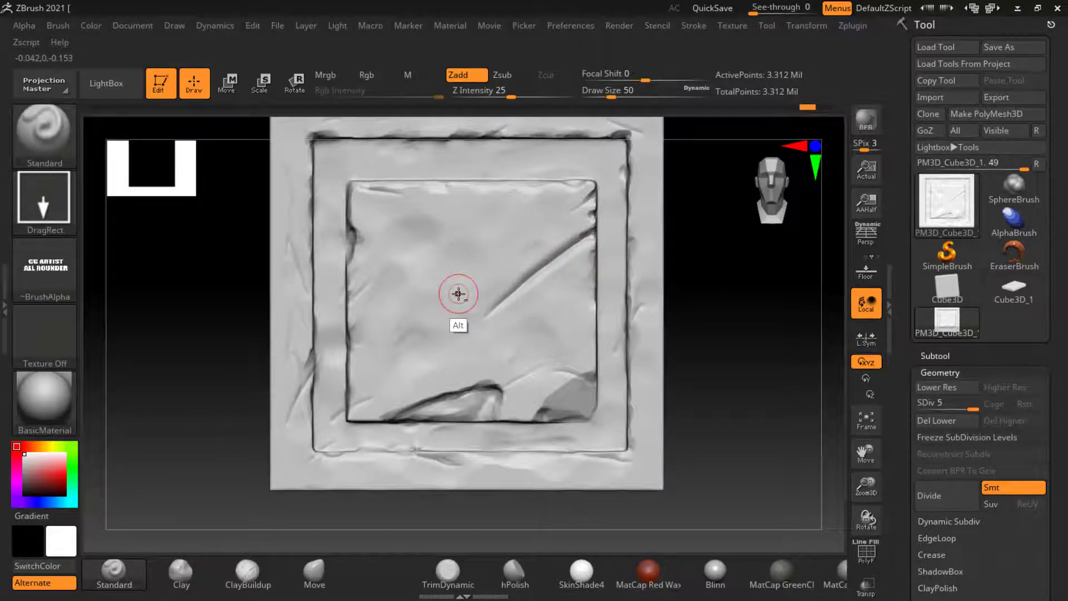
mouse_move(459, 292)
left_mouse_down("alt")
mouse_move(453, 337)
mouse_move(485, 362)
mouse_move(551, 262)
left_mouse_up("alt")
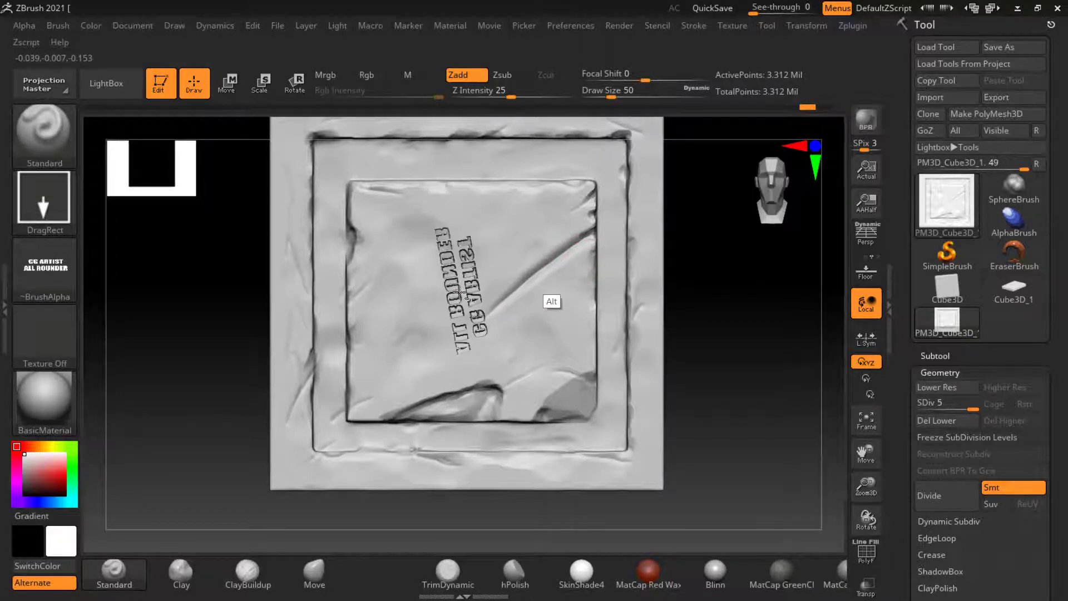
- Mask the inner square with the lettering alpha, placing CG ARTIST ALL ROUNDER upright across its centre
key("ctrl")
mouse_move(469, 298)
left_mouse_down("ctrl")
mouse_move(457, 404)
mouse_move(390, 385)
mouse_move(480, 211)
mouse_move(467, 182)
mouse_move(484, 167)
mouse_move(467, 160)
mouse_move(472, 125)
mouse_move(468, 150)
left_mouse_up("ctrl")
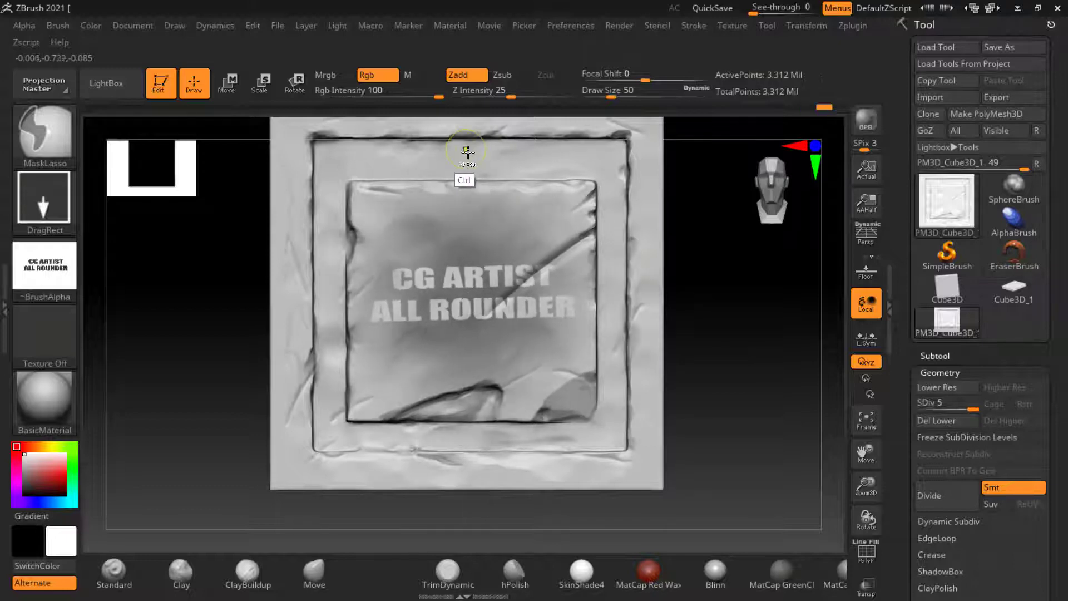
- Undo the lettering mask and the trial stamp on the inner square, and set the Standard brush's Z Intensity to 50
key("ctrl+z")
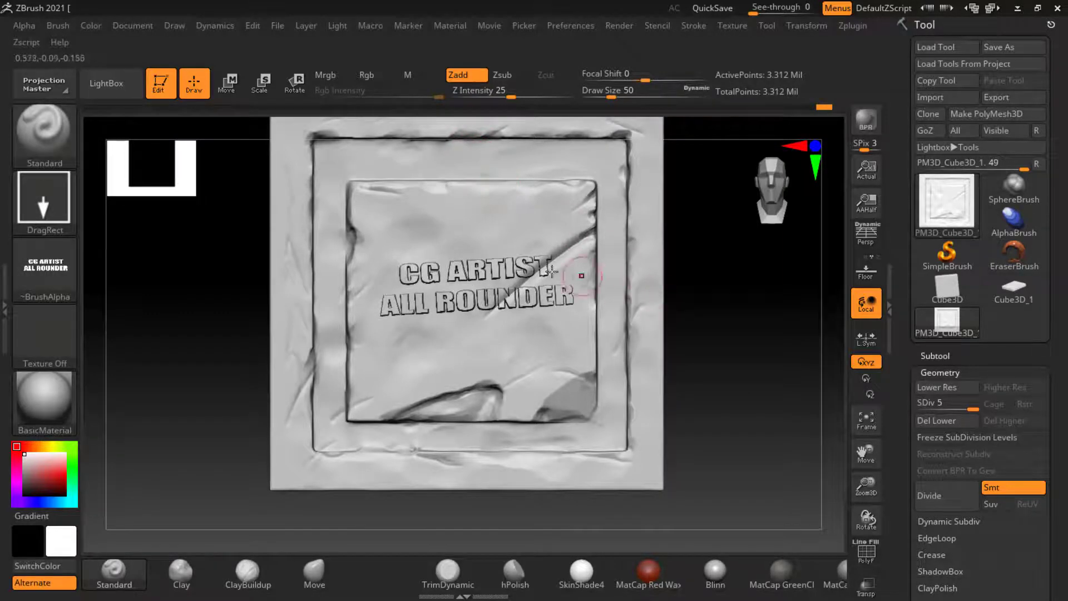
key("ctrl+z")
left_click_drag(512, 95, 537, 96)
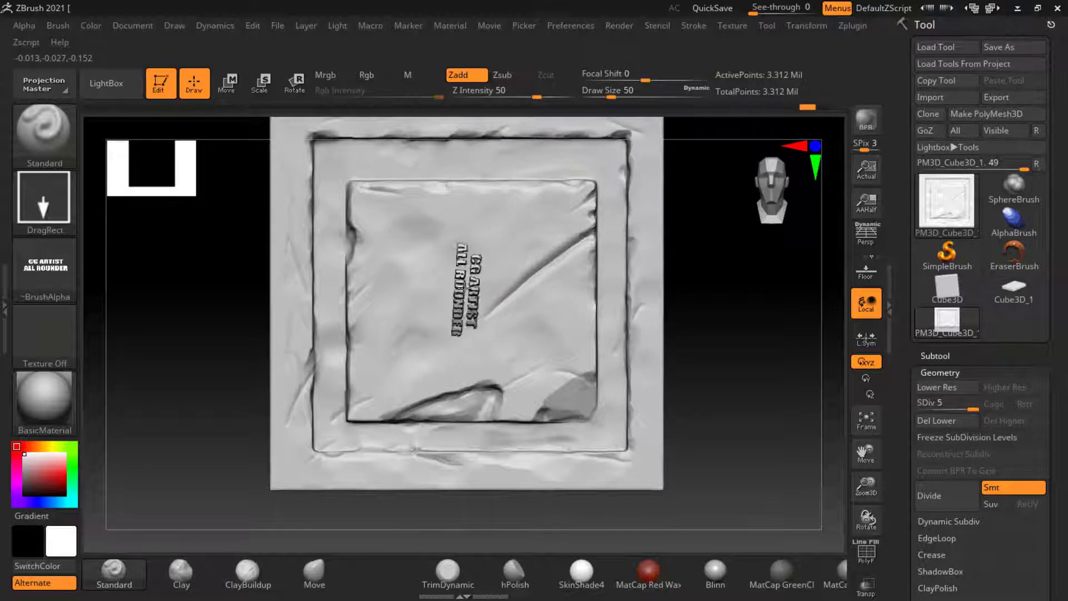
- Try stamping the CG ARTIST ALL ROUNDER lettering in relief on the inner square directly on the base mesh, and undo the stamps
left_click_drag(464, 288, 466, 160)
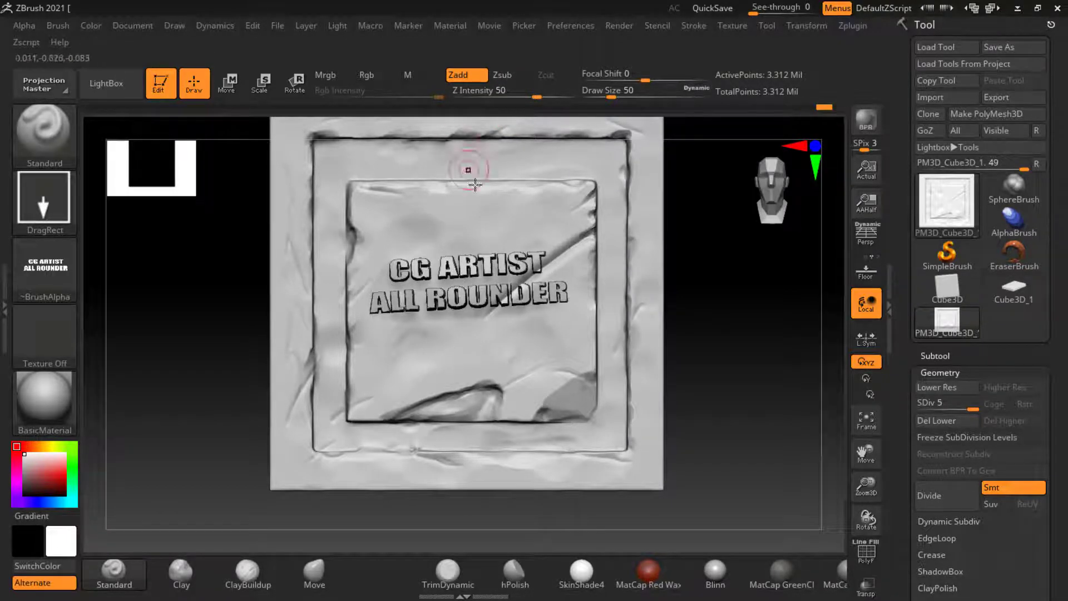
key("ctrl+z")
mouse_move(475, 294)
left_mouse_down()
mouse_move(480, 228)
mouse_move(466, 164)
mouse_move(489, 162)
left_mouse_up()
left_click_drag(704, 277, 739, 312)
key("ctrl+z")
- Add a new sculpting layer to the plate
left_click_drag(907, 447, 907, 84)
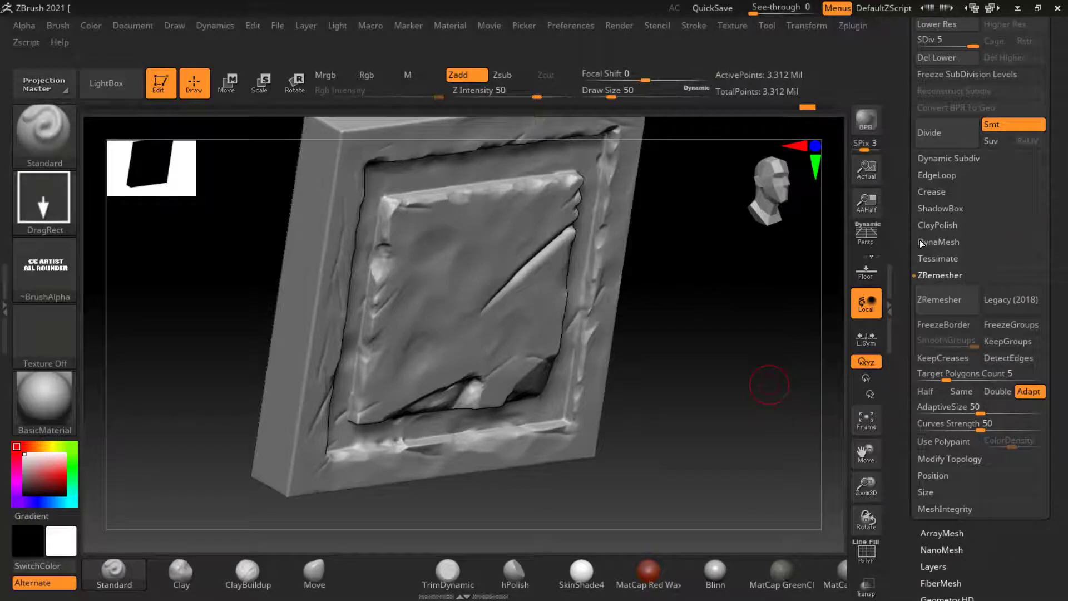
left_click(920, 194)
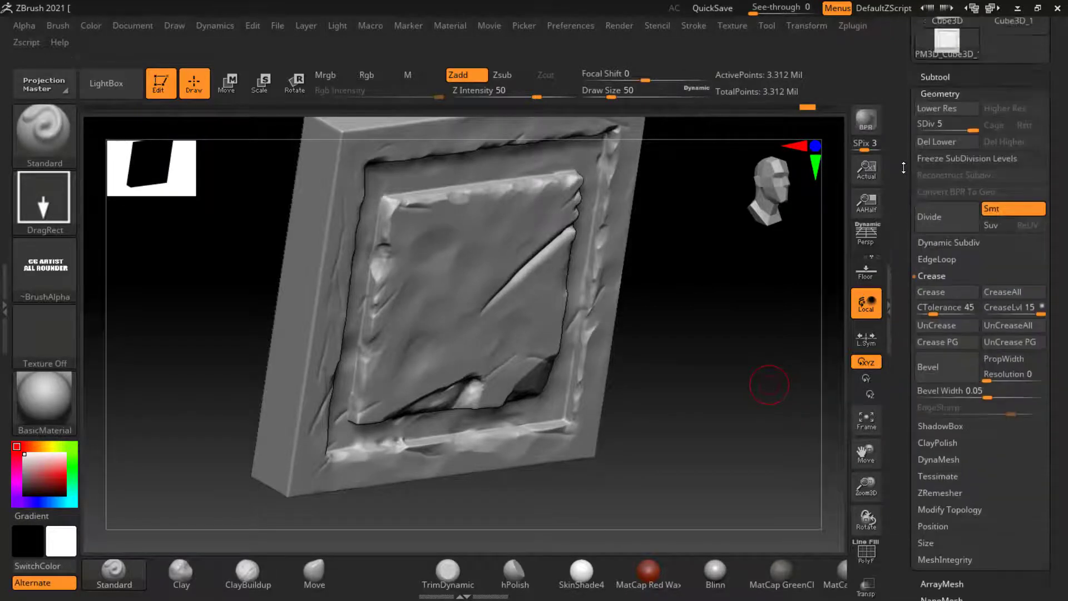
left_click(943, 122)
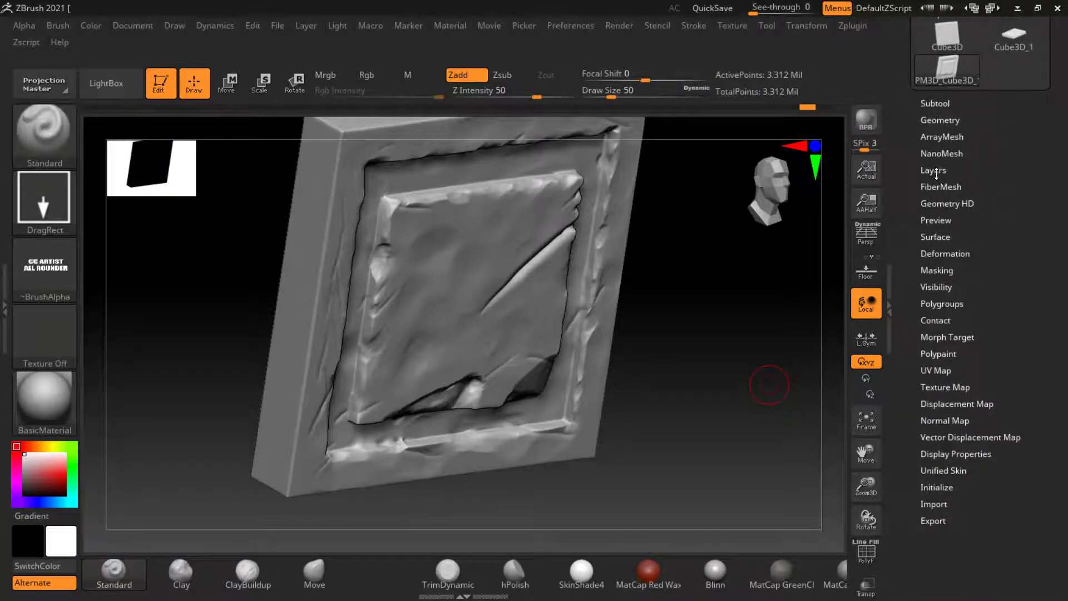
left_click(939, 168)
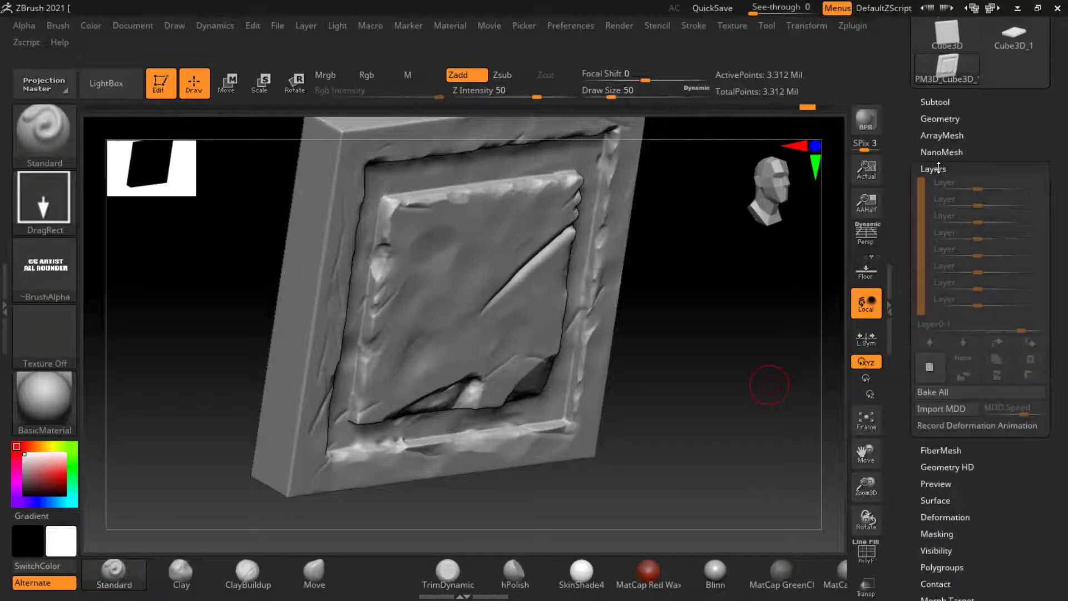
left_click(929, 369)
- Stamp the CG ARTIST ALL ROUNDER lettering in relief across the centre of the inner square on the new layer
left_click_drag(787, 345, 573, 312)
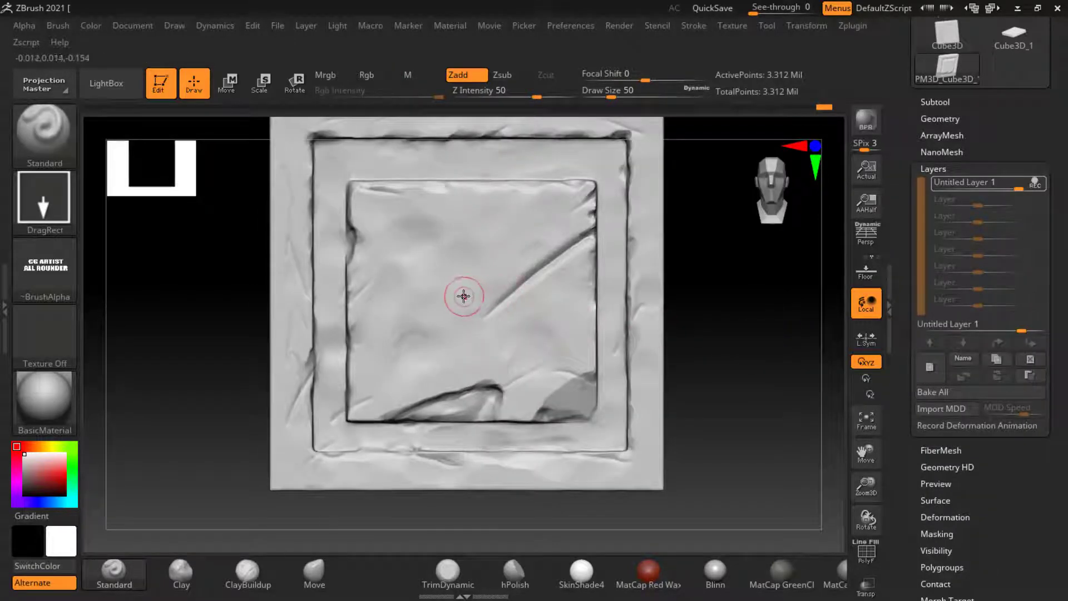
left_click_drag(467, 303, 468, 158)
left_click_drag(726, 315, 749, 315)
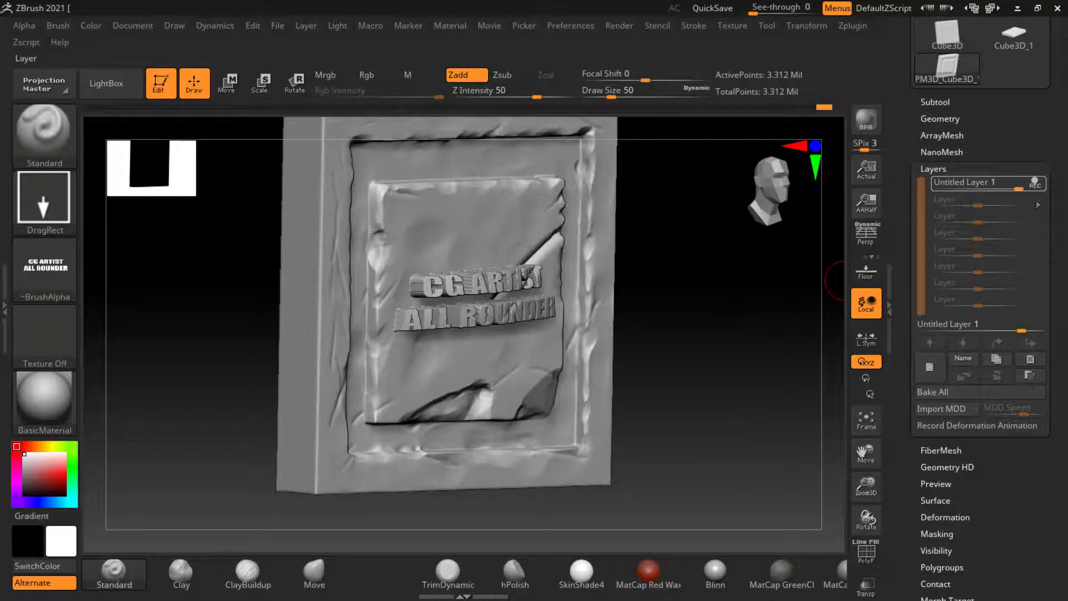
- Lower the lettering layer's intensity to 0.16814 to make the letters shallower
left_click_drag(1024, 189, 982, 190)
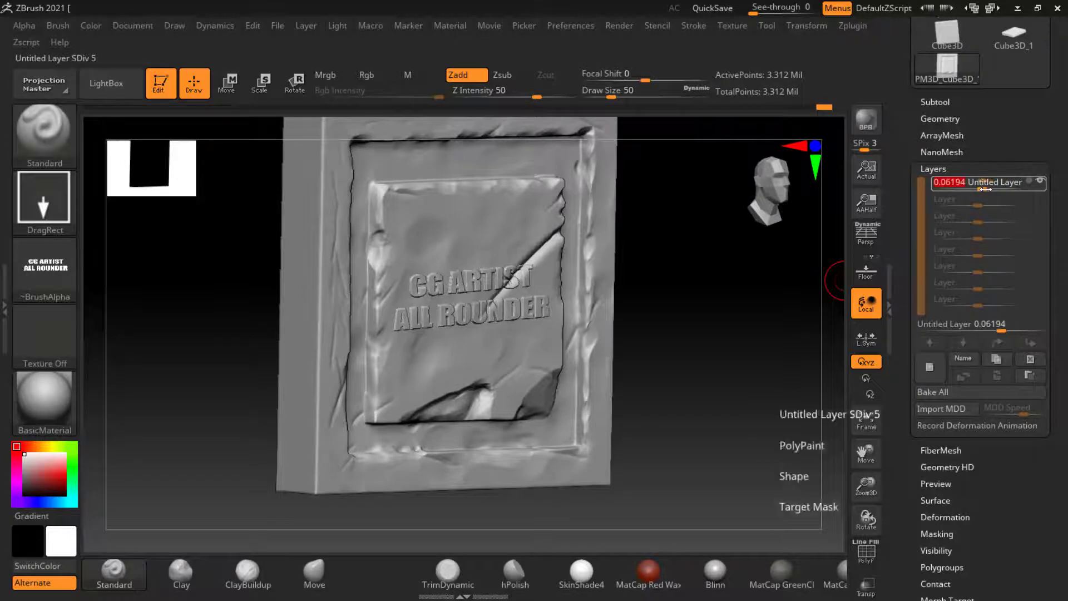
left_click_drag(745, 260, 794, 289)
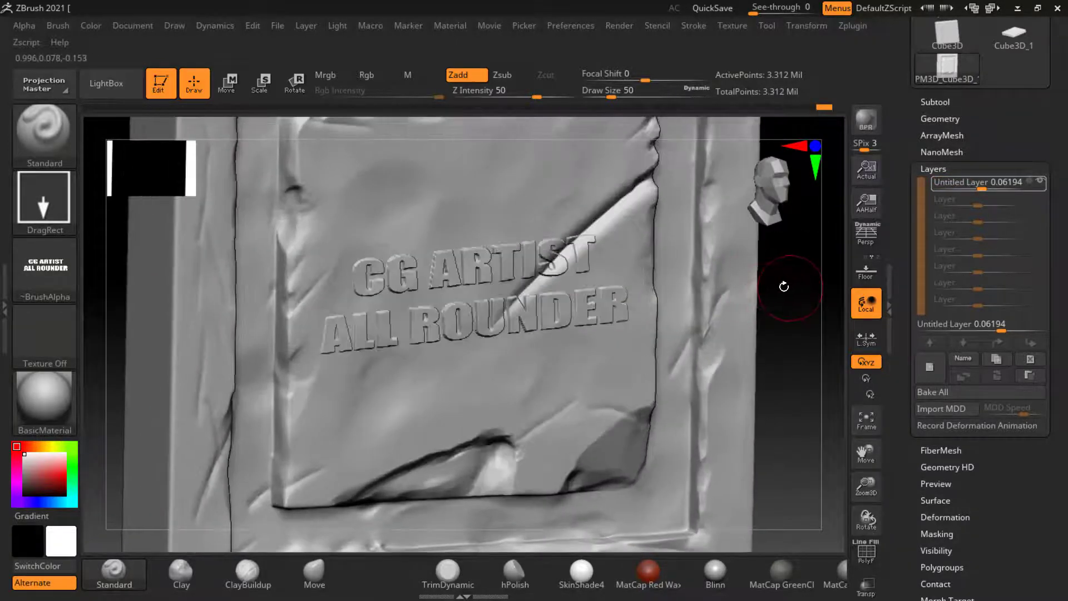
left_click_drag(951, 192, 957, 192)
left_click_drag(808, 300, 810, 281, "shift")
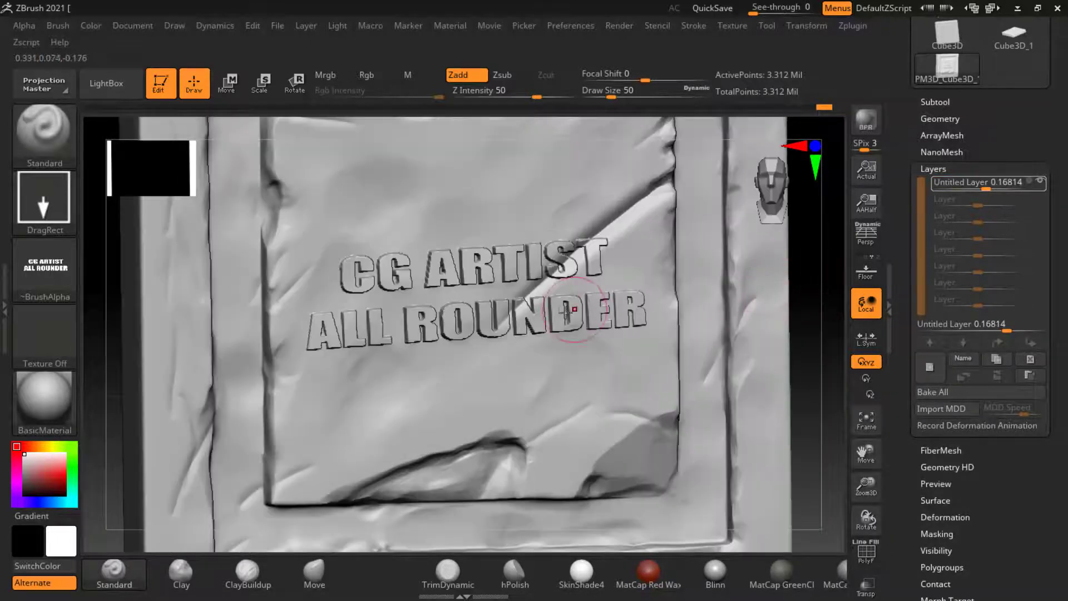
- Switch to the TrimDynamic brush and add a second layer for trimming the letters
key("bracketleft")
key("bracketleft")
key("bracketleft")
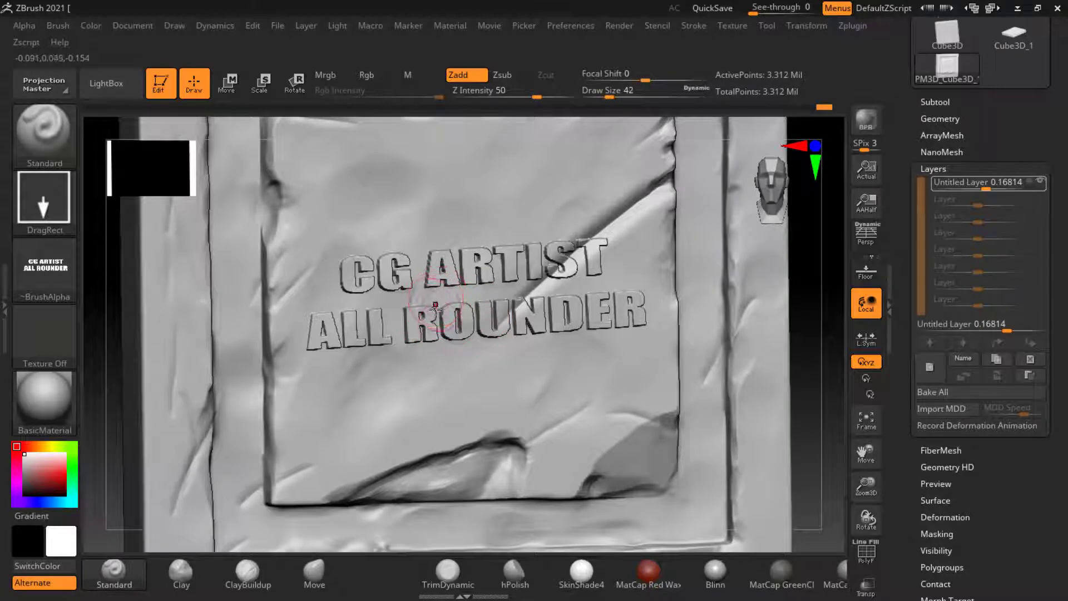
left_click(470, 572)
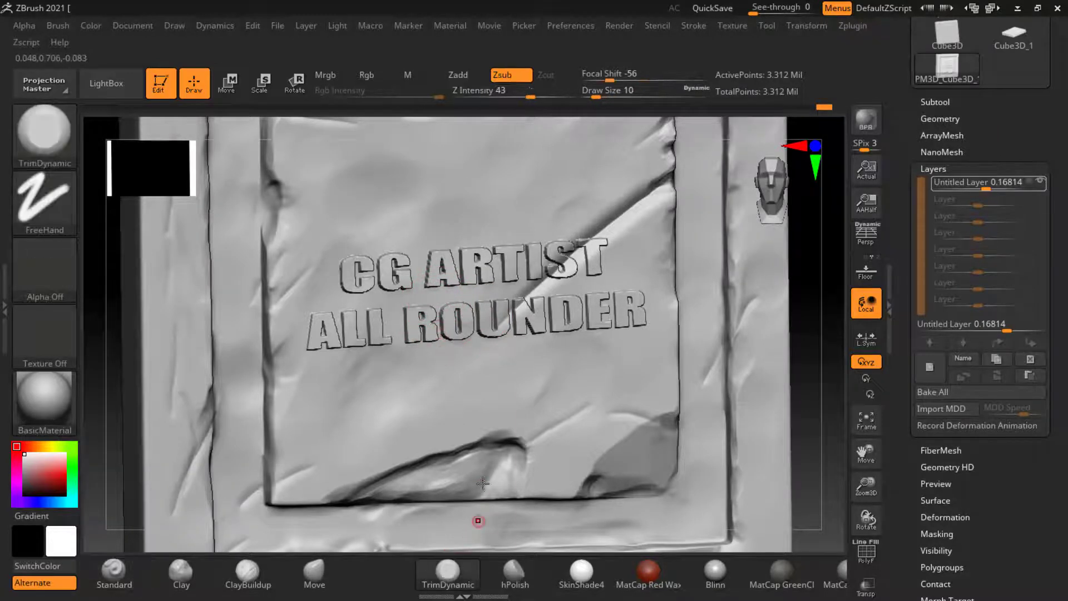
left_click_drag(799, 295, 785, 332, "alt")
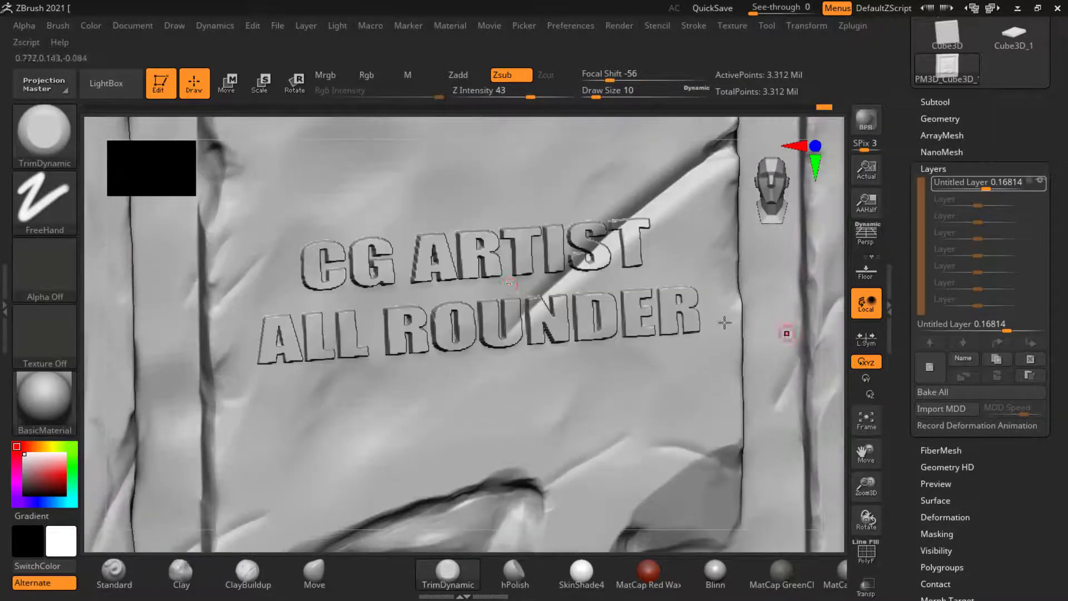
left_click(469, 308)
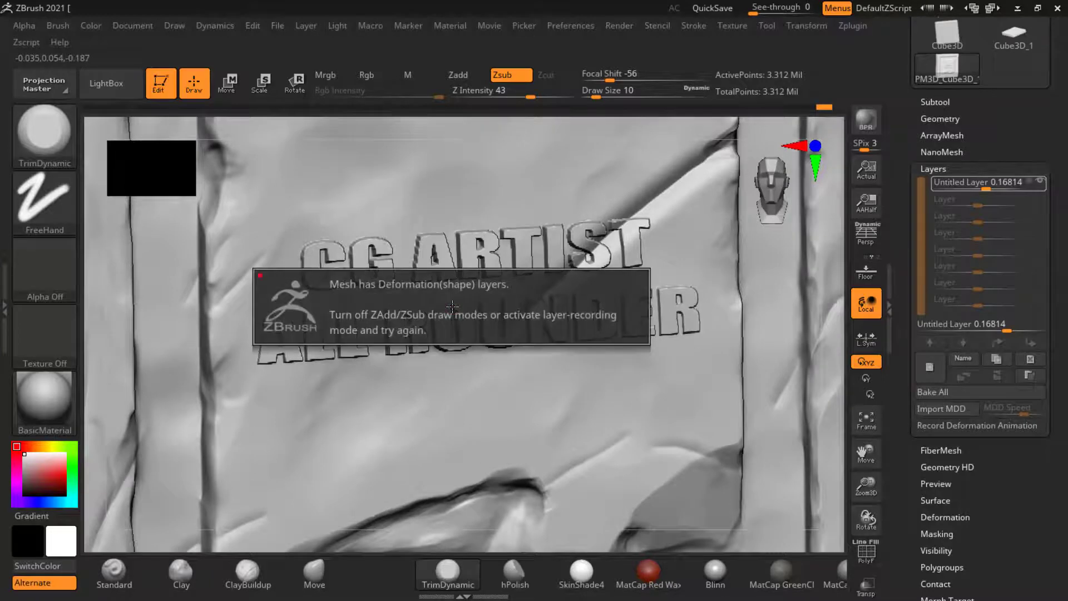
left_click(933, 371)
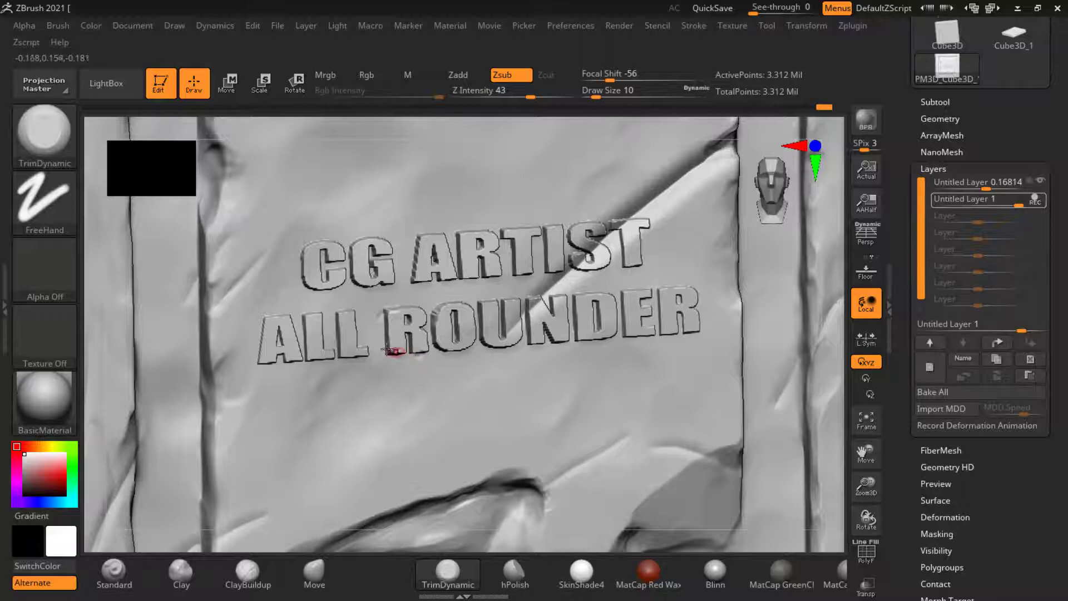
- Chip and wear the outer edges of the CG ARTIST letters and the first letters of the lower line with TrimDynamic
left_click_drag(368, 356, 346, 356)
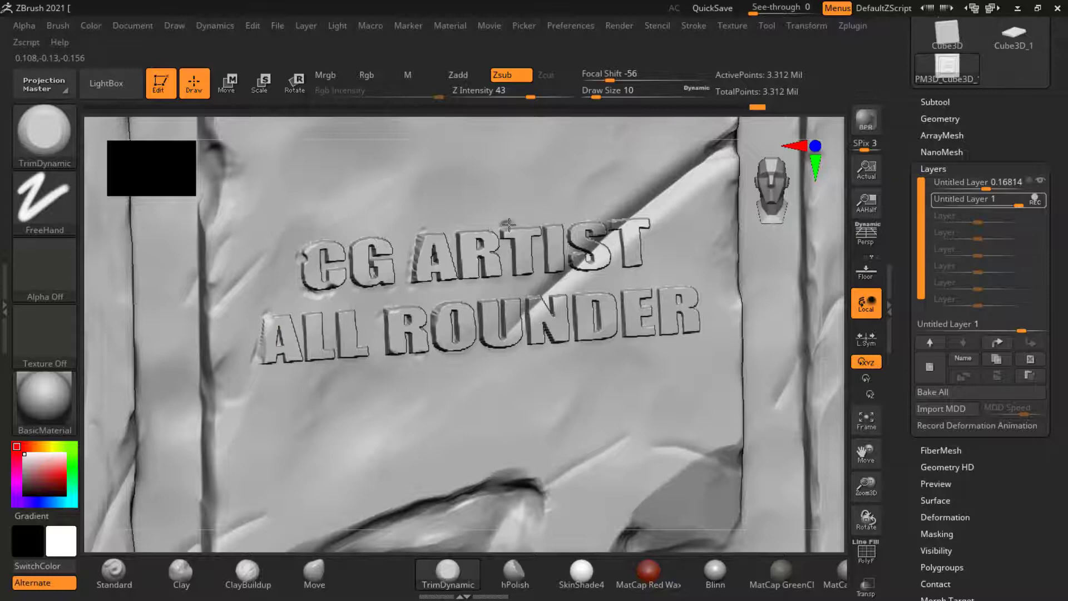
left_click_drag(509, 225, 587, 224)
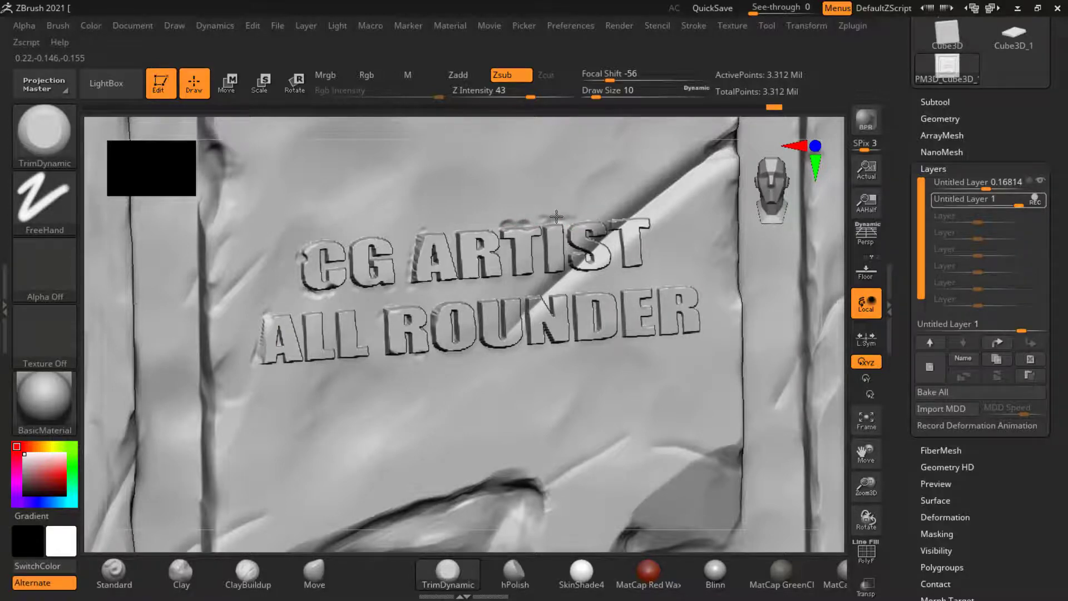
left_click_drag(557, 216, 631, 218)
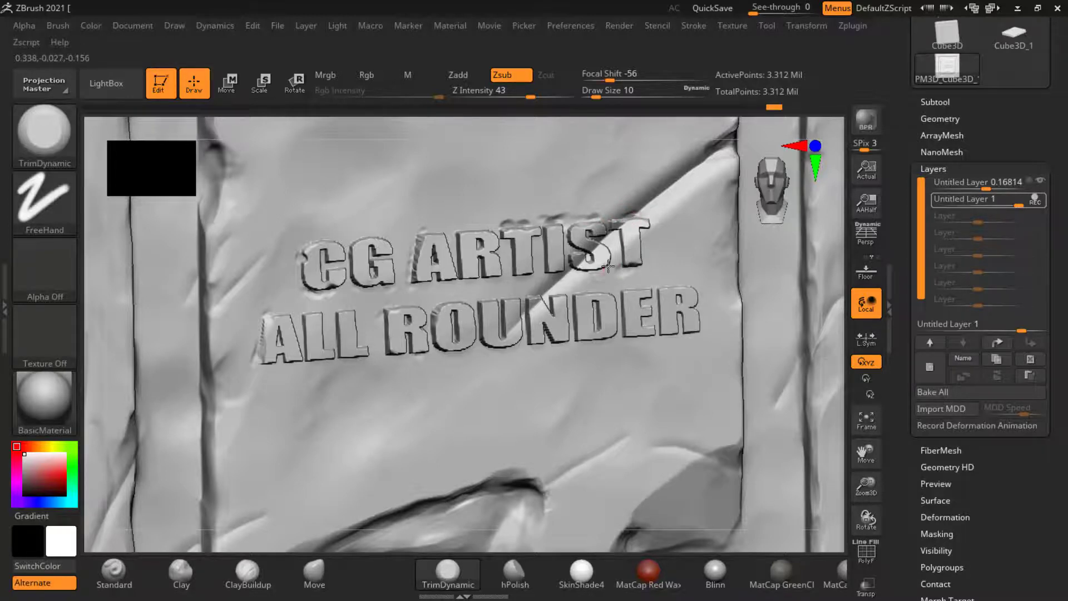
left_click_drag(528, 271, 501, 275)
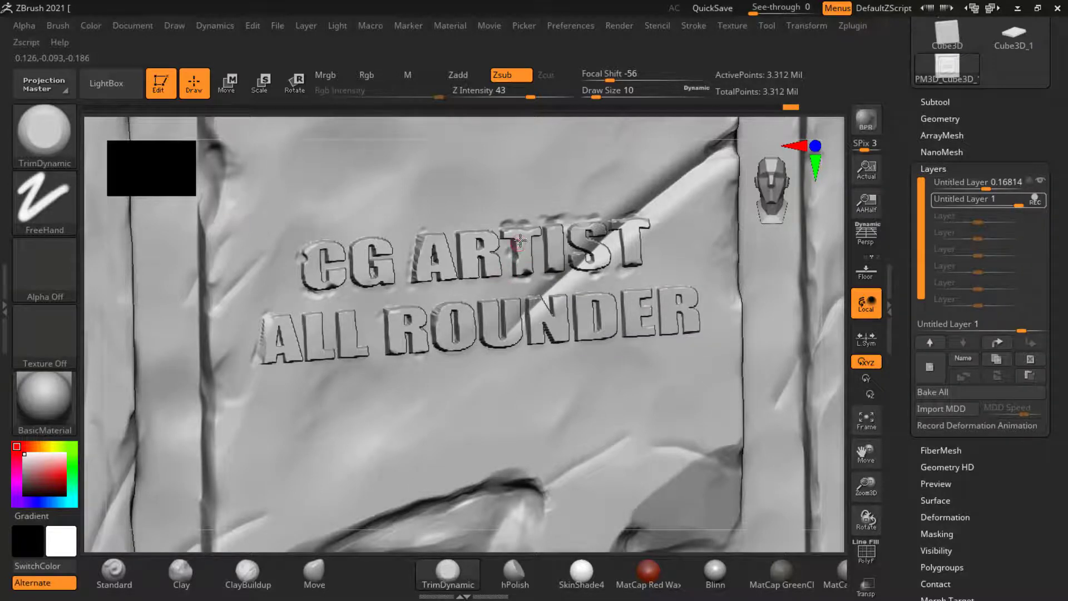
- Isolate the rectangular area around the lettering and trim the edges of ALL and the first letters of ROUNDER
key("f")
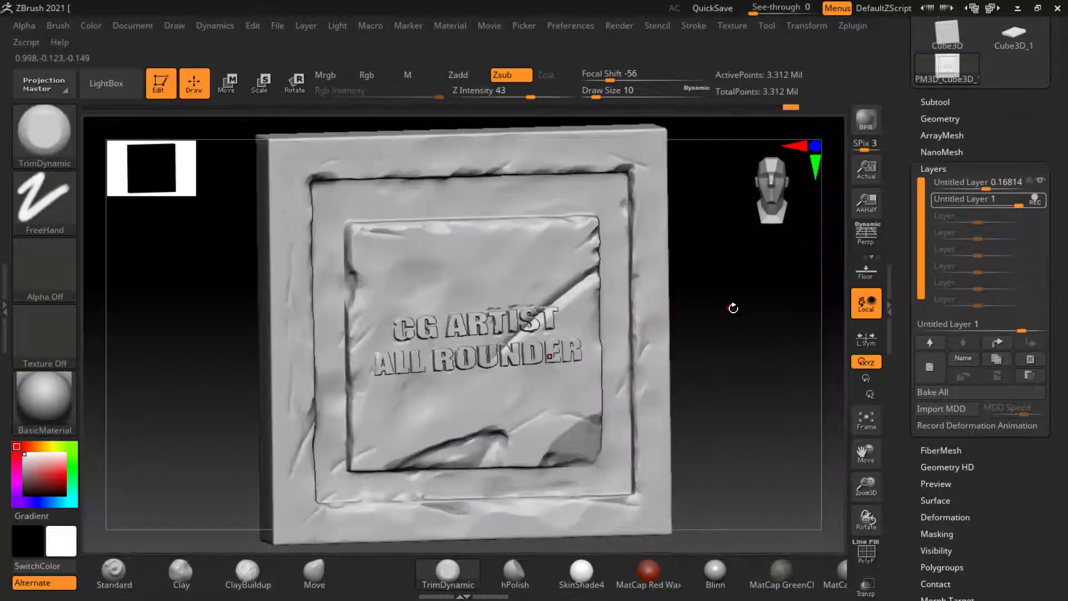
mouse_move(361, 302)
left_mouse_down("ctrl+shift")
mouse_move(420, 336)
mouse_move(596, 383)
left_mouse_up("ctrl+shift")
left_click_drag(722, 333, 675, 452, "alt")
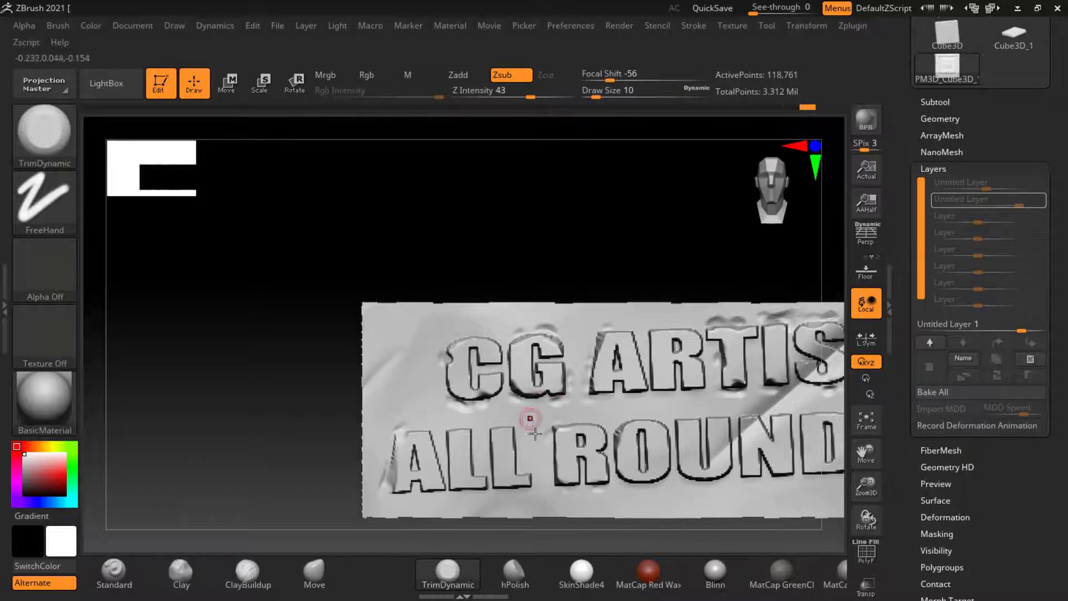
left_click(483, 440)
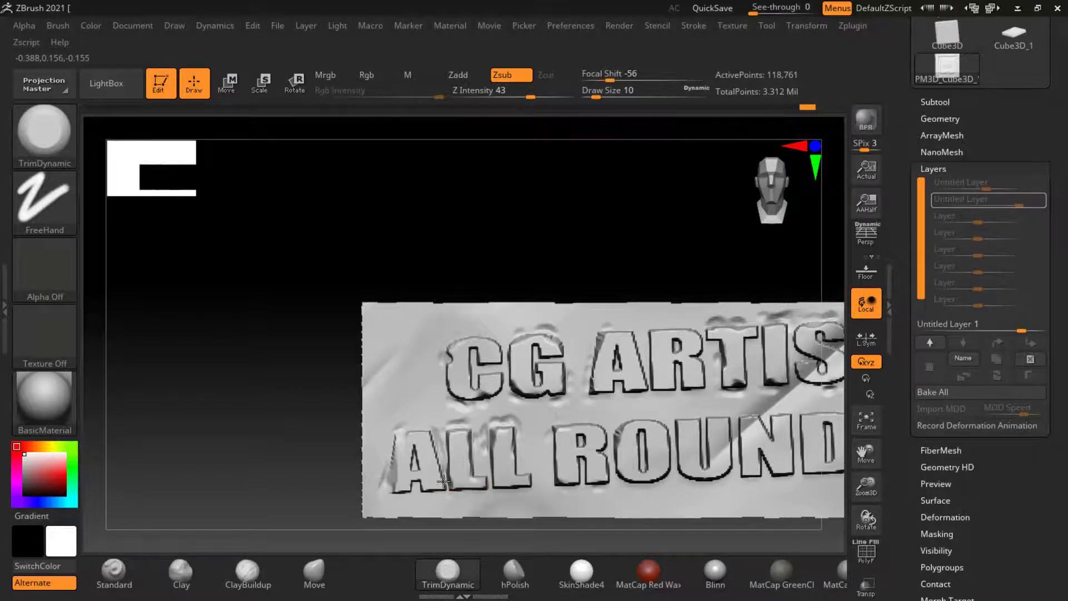
left_click_drag(557, 436, 548, 487)
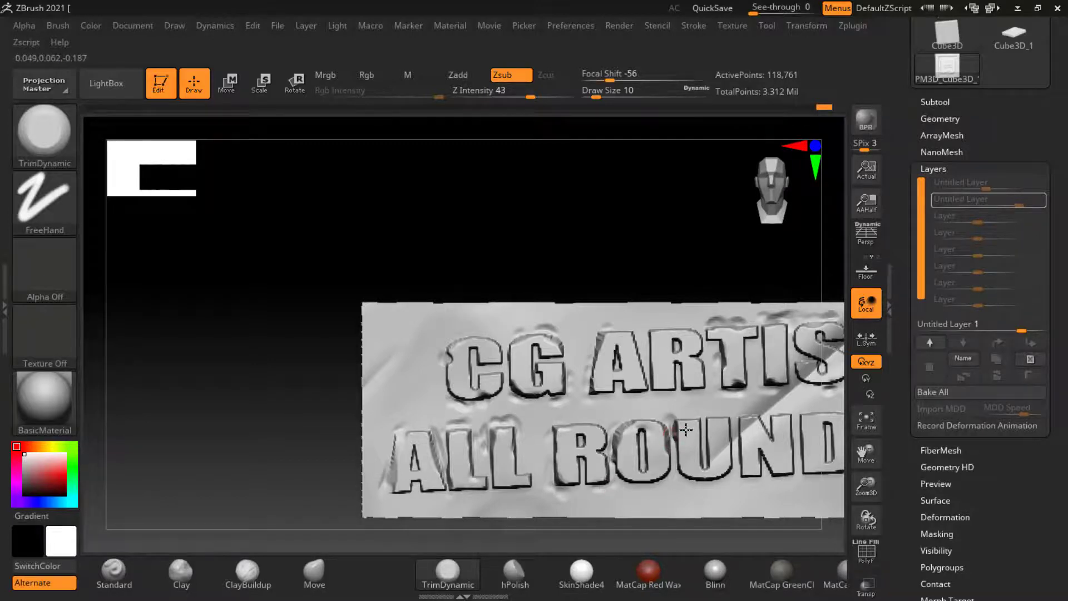
- Wear down the edges of the remaining letters of ROUNDER with TrimDynamic
key("f")
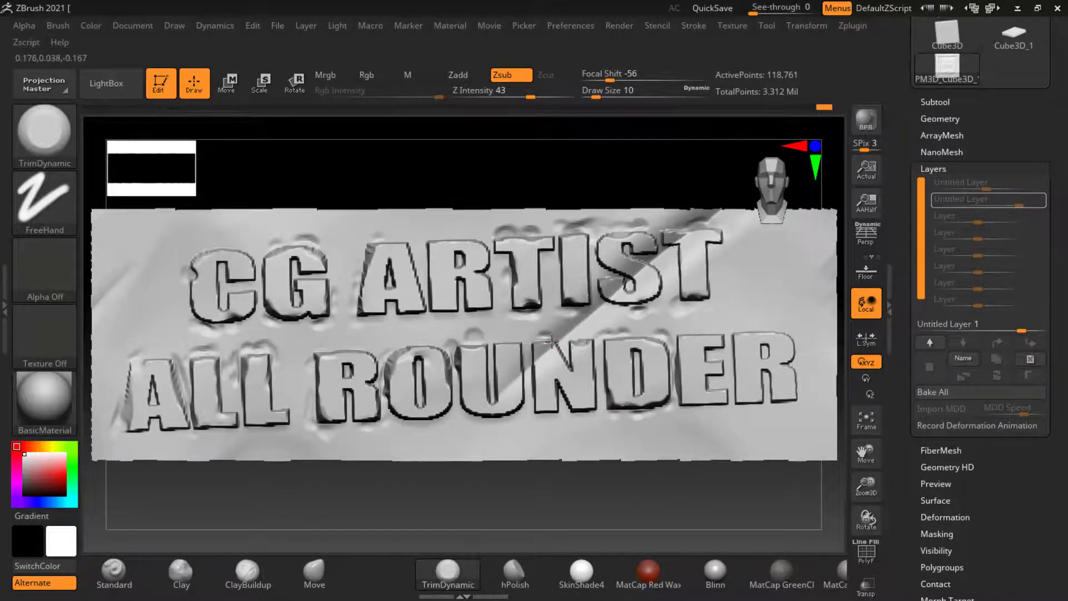
left_click(719, 338)
left_click_drag(794, 331, 786, 407)
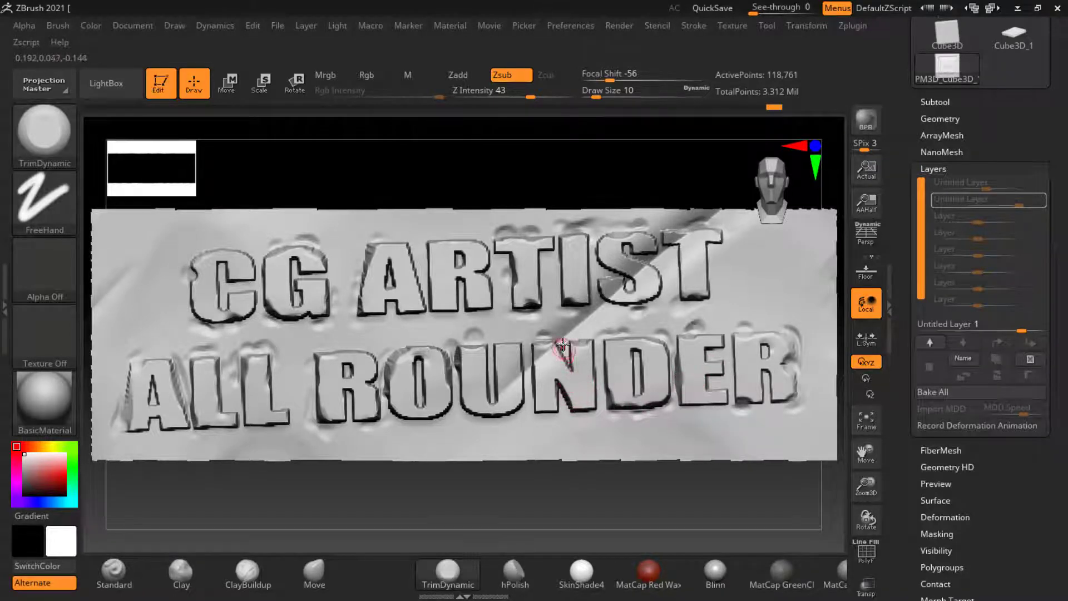
- Set the Smooth brush's Z Intensity to 16 and soften the trimmed edges of the letters in both lines
key("shift")
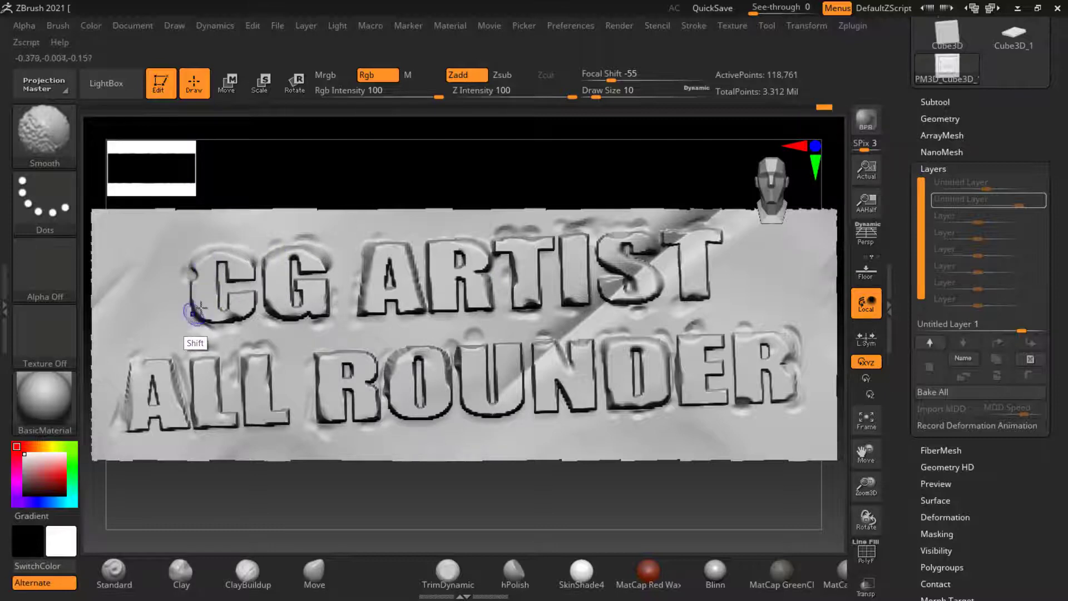
left_click(499, 95, "shift")
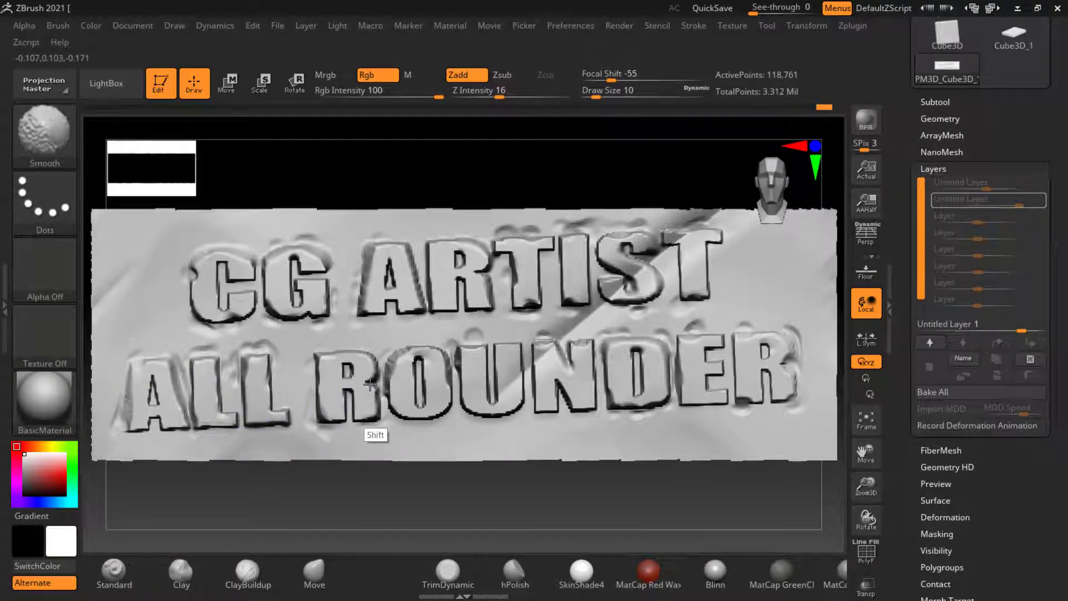
mouse_move(416, 389)
left_mouse_down("shift")
mouse_move(437, 354)
mouse_move(441, 415)
mouse_move(403, 419)
mouse_move(522, 420)
mouse_move(478, 409)
mouse_move(504, 415)
mouse_move(608, 389)
mouse_move(559, 357)
mouse_move(623, 367)
mouse_move(636, 409)
mouse_move(743, 357)
mouse_move(787, 364)
mouse_move(789, 380)
mouse_move(740, 369)
left_mouse_up("shift")
mouse_move(670, 248)
left_mouse_down("shift")
mouse_move(597, 259)
mouse_move(600, 298)
mouse_move(655, 305)
mouse_move(592, 295)
left_mouse_up("shift")
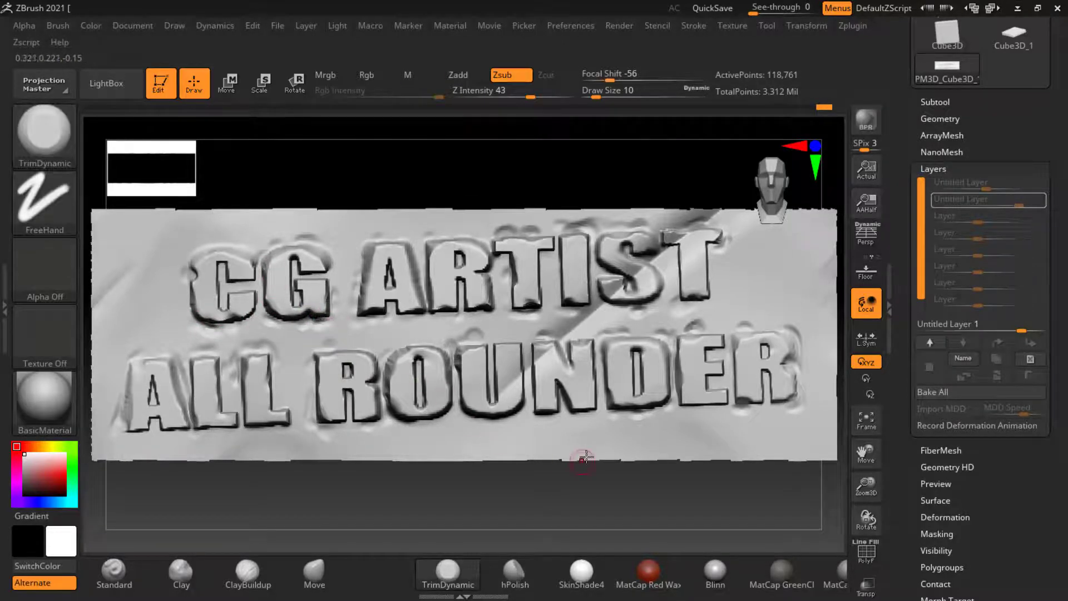
- Unhide the rest of the plate and check the worn lettering within the whole piece
left_click_drag(686, 498, 563, 374)
left_click(717, 359, "ctrl+shift")
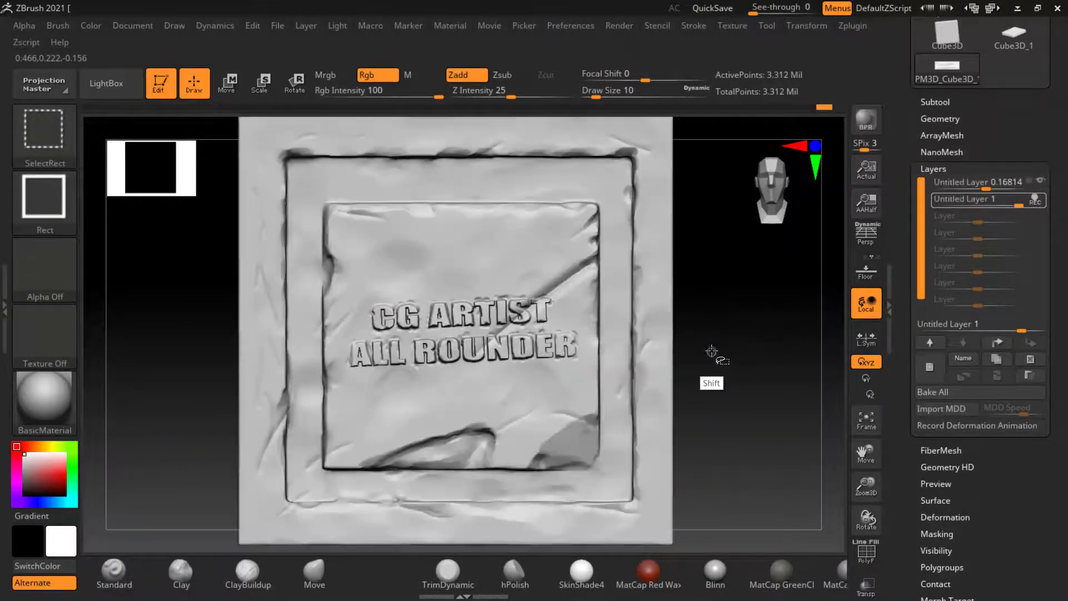
mouse_move(704, 334)
left_mouse_down()
mouse_move(736, 332)
mouse_move(736, 322)
mouse_move(742, 344)
left_mouse_up()
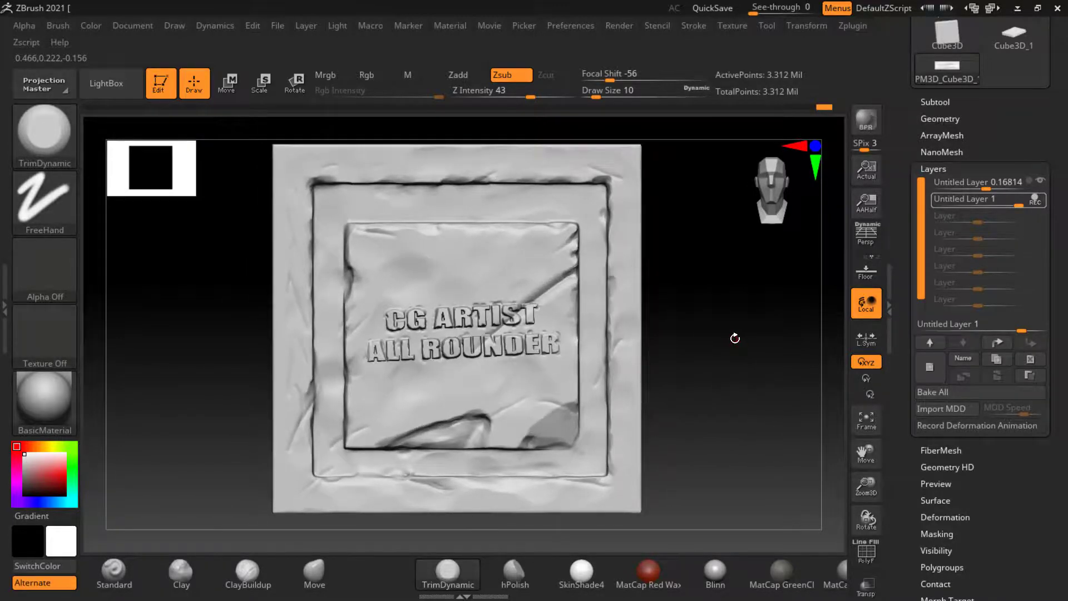
- Add surface noise to the plate with a Noise Scale of about 90.38 and a Strength of -0.00014
left_click(942, 169)
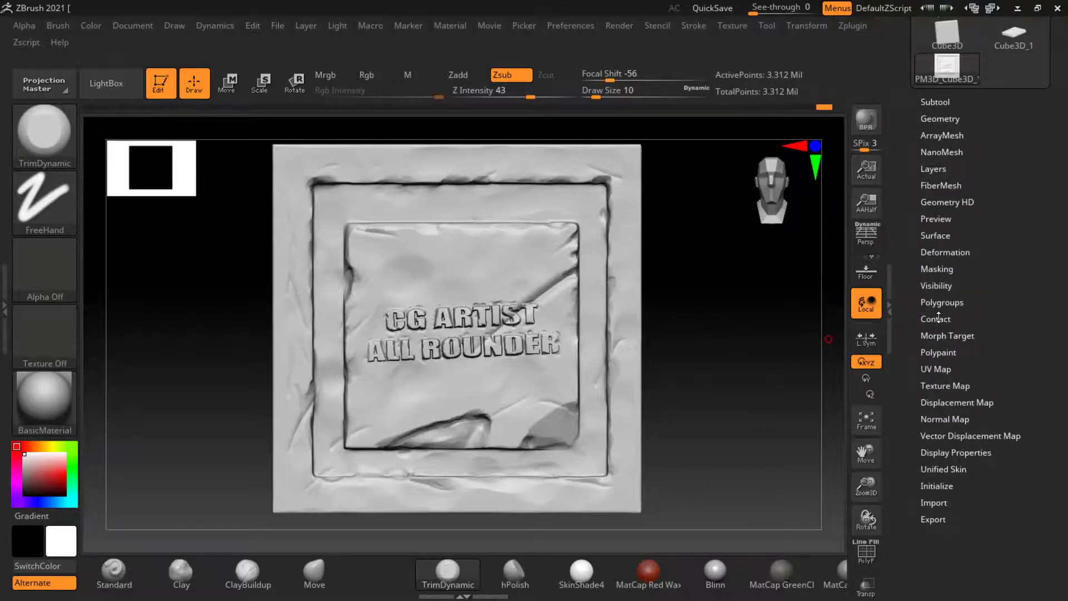
left_click(946, 234)
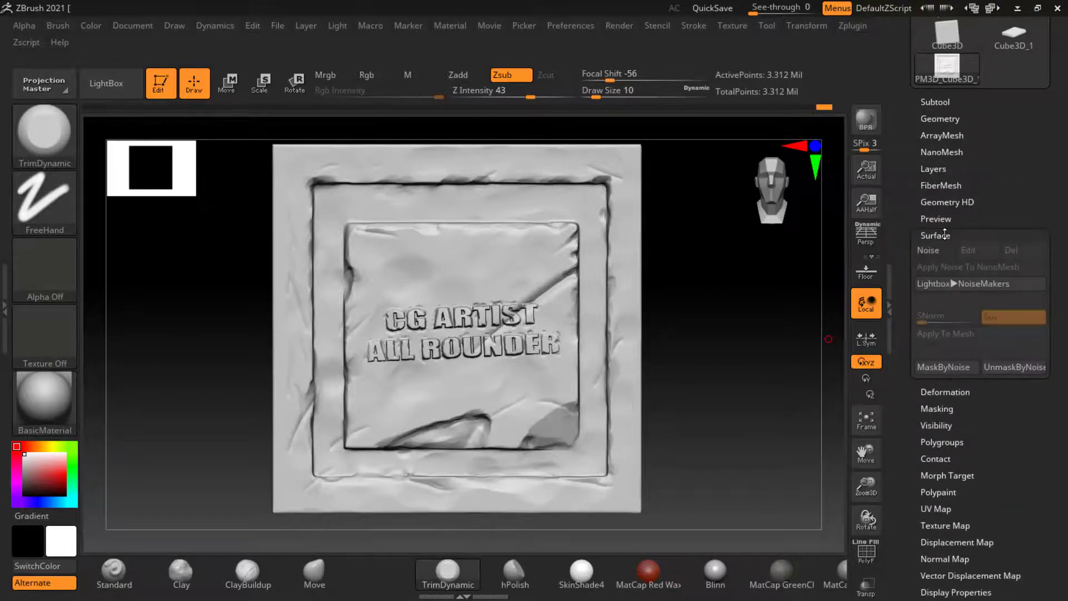
left_click(937, 252)
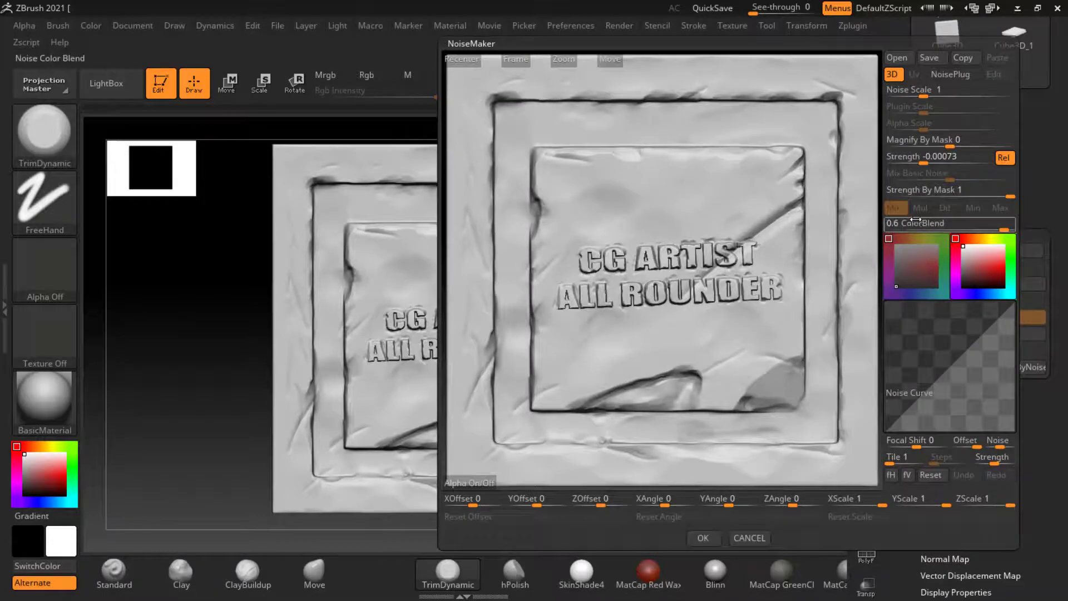
left_click_drag(923, 95, 957, 94)
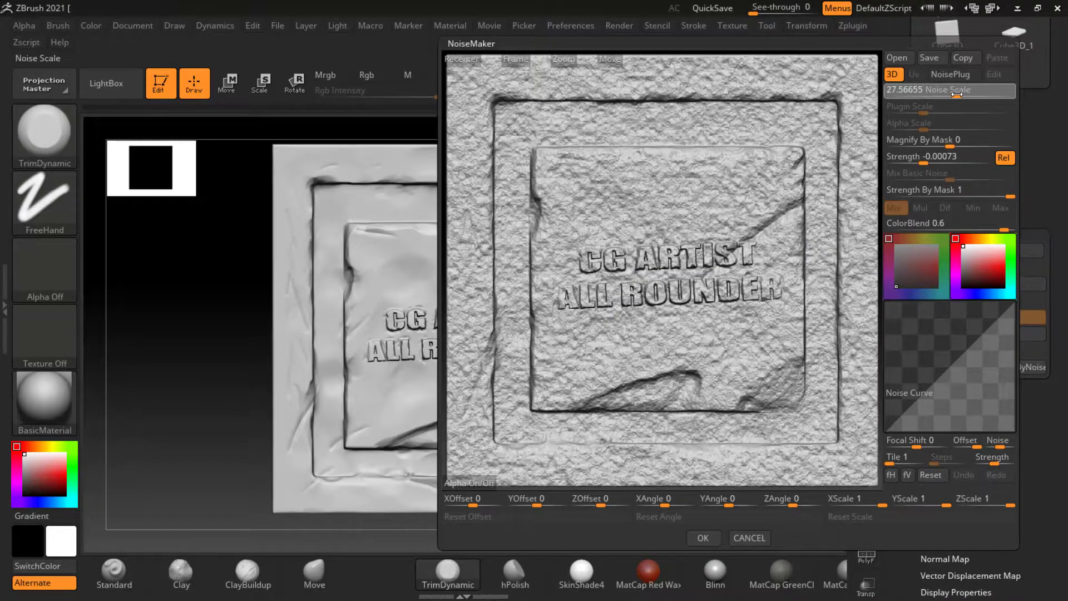
left_click_drag(928, 161, 930, 162)
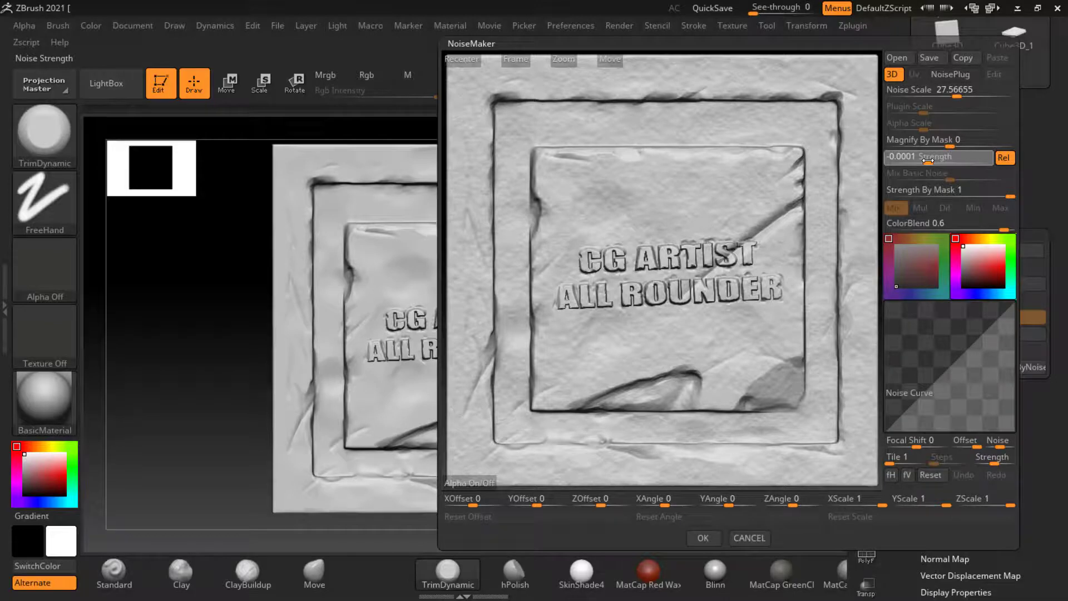
left_click_drag(956, 95, 969, 99)
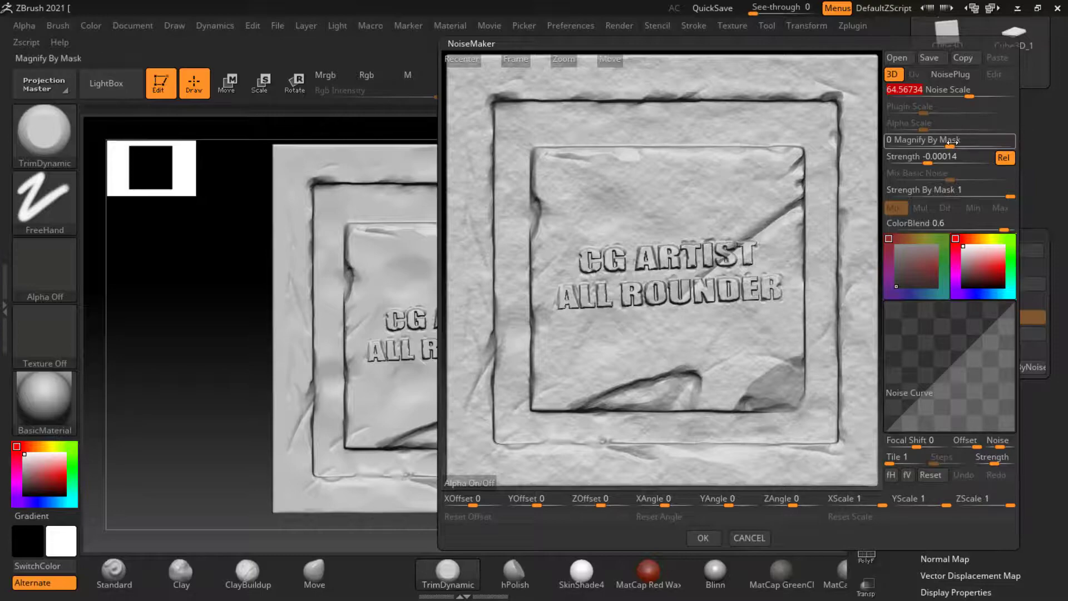
left_click_drag(925, 164, 925, 162)
left_click_drag(969, 94, 975, 96)
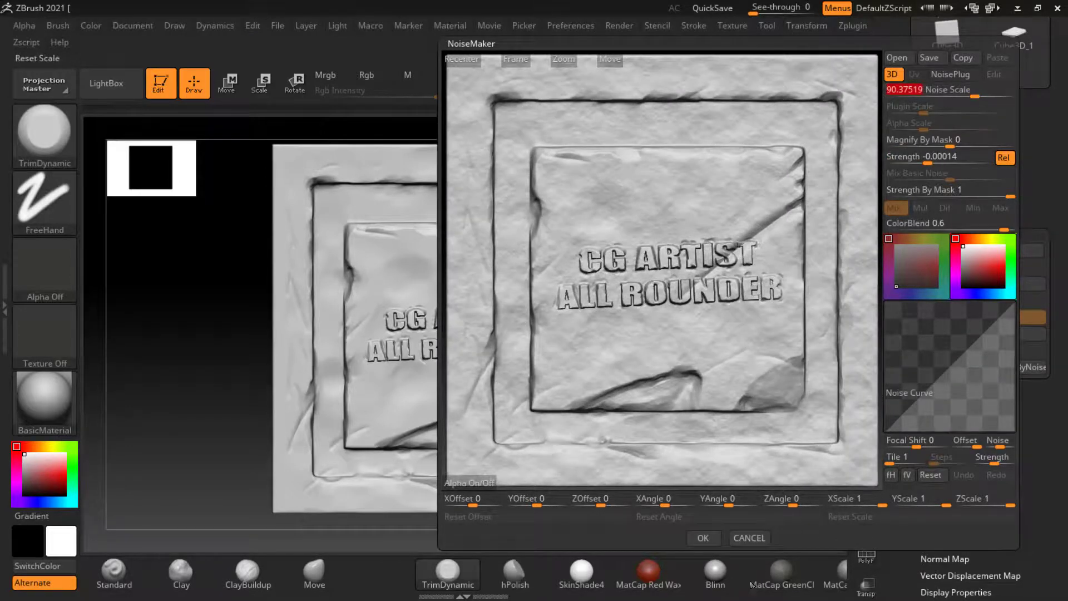
left_click(704, 538)
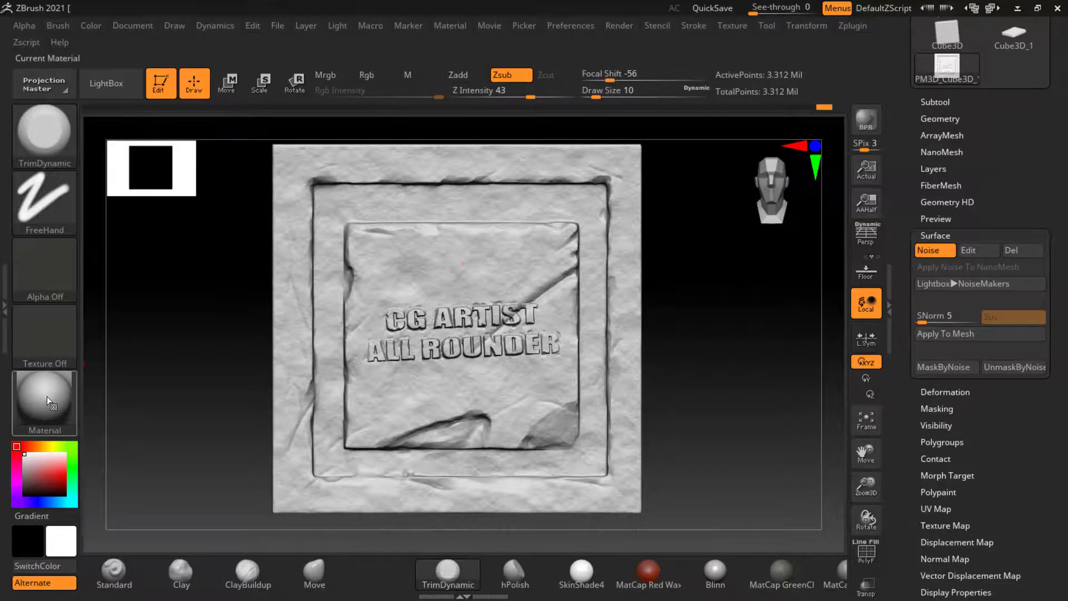
- Give the plate the Green Metallic material and make a BPR render
left_click(42, 398)
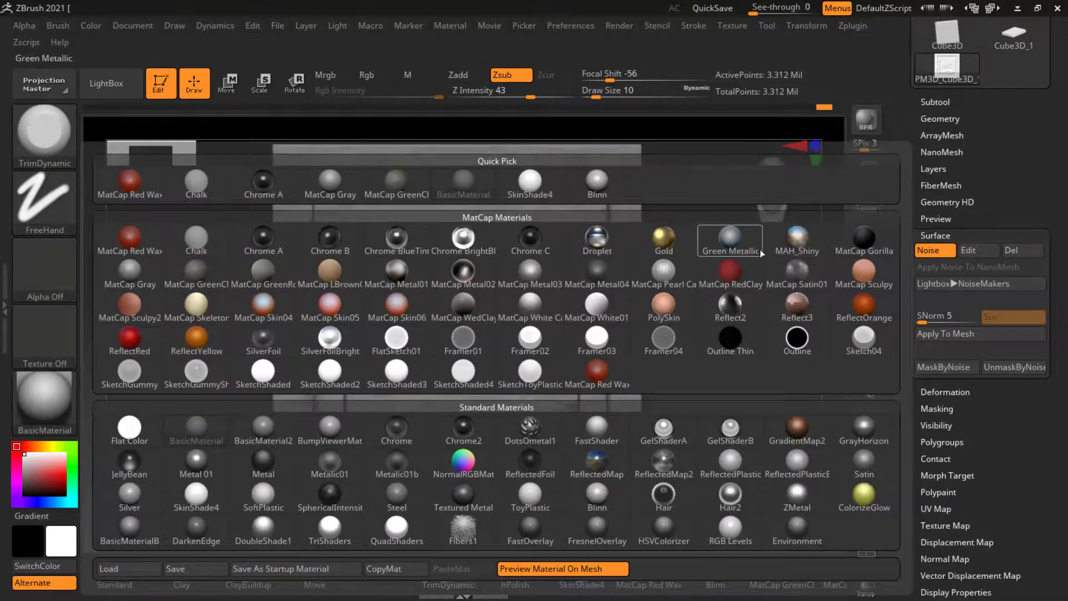
left_click(740, 242)
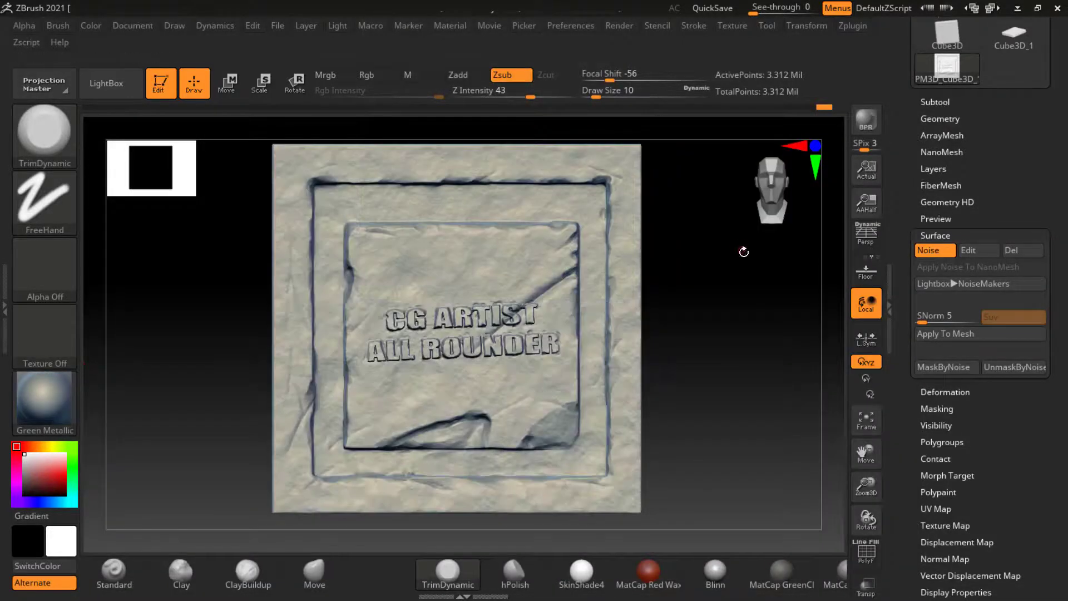
left_click(866, 122)
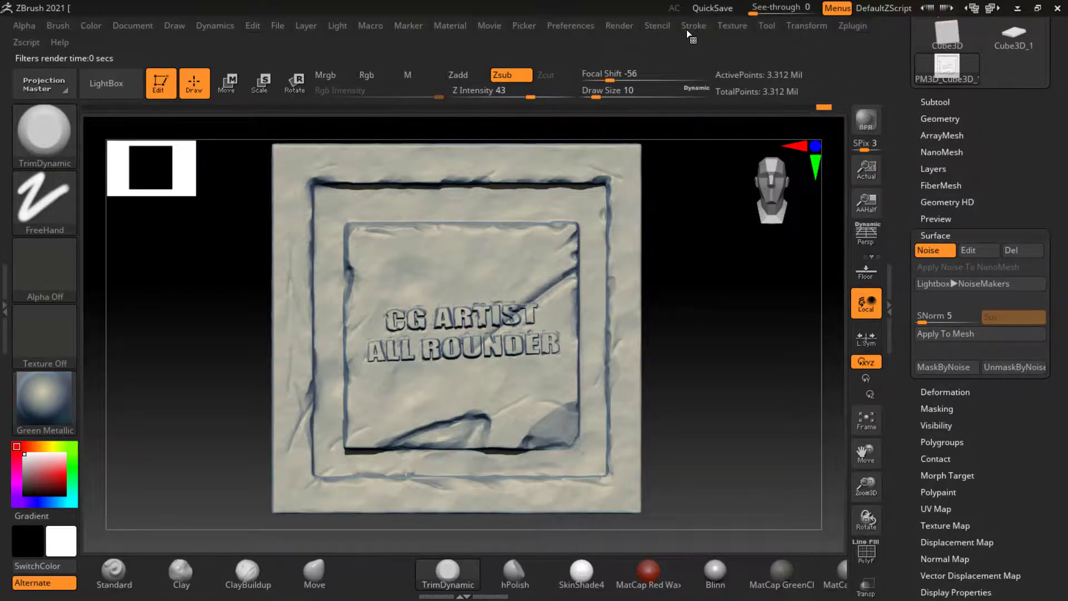
- Export the Shaded pass of the Green Metallic BPR render as a JPEG named NAME PLATE in the sonic part 2 folder
left_click(725, 26)
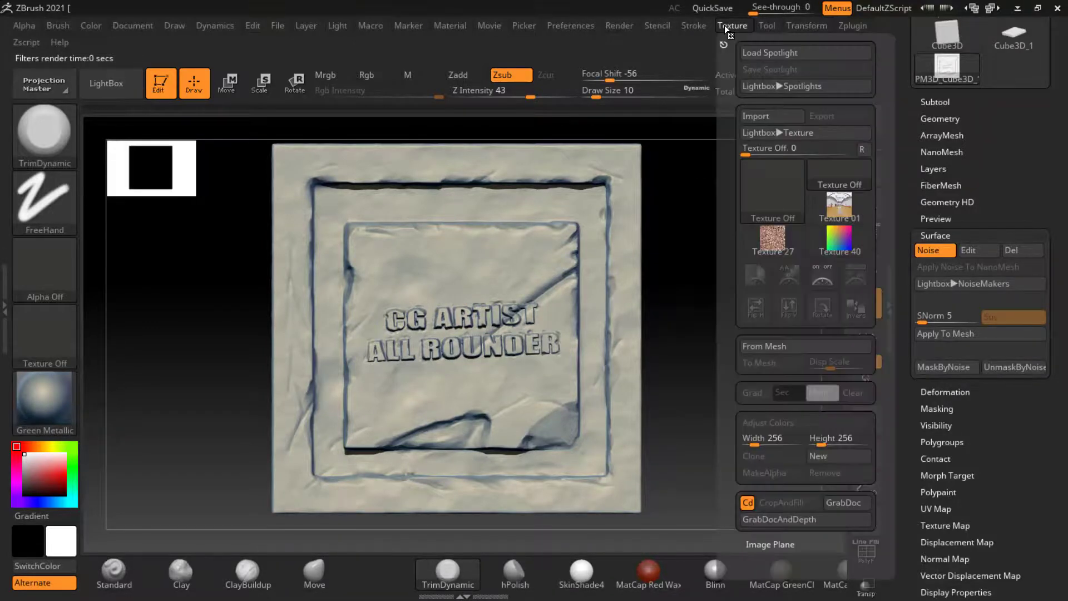
left_click(620, 26)
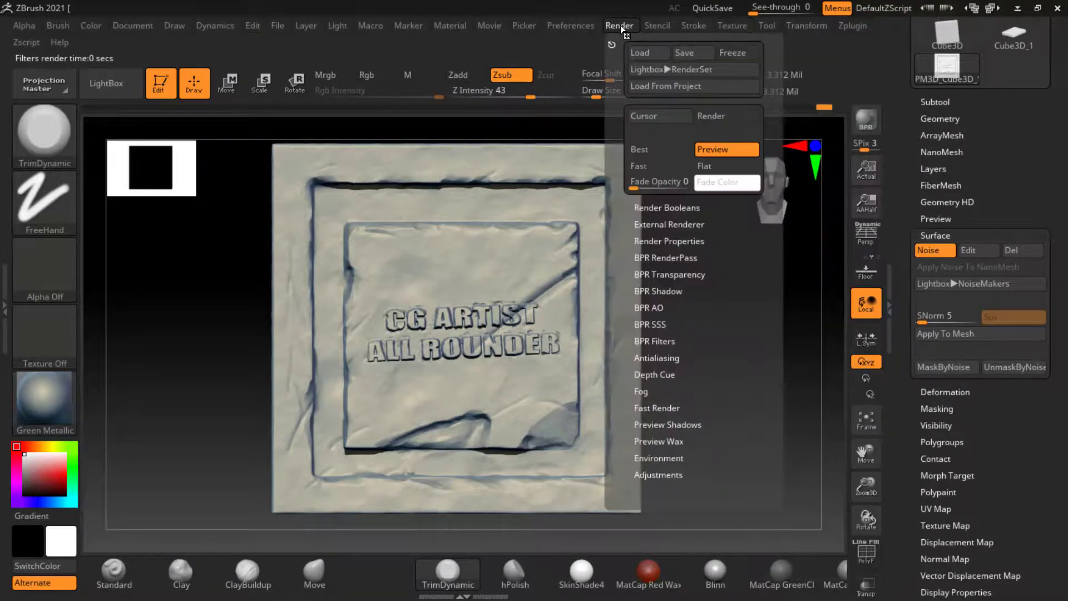
left_click(684, 240)
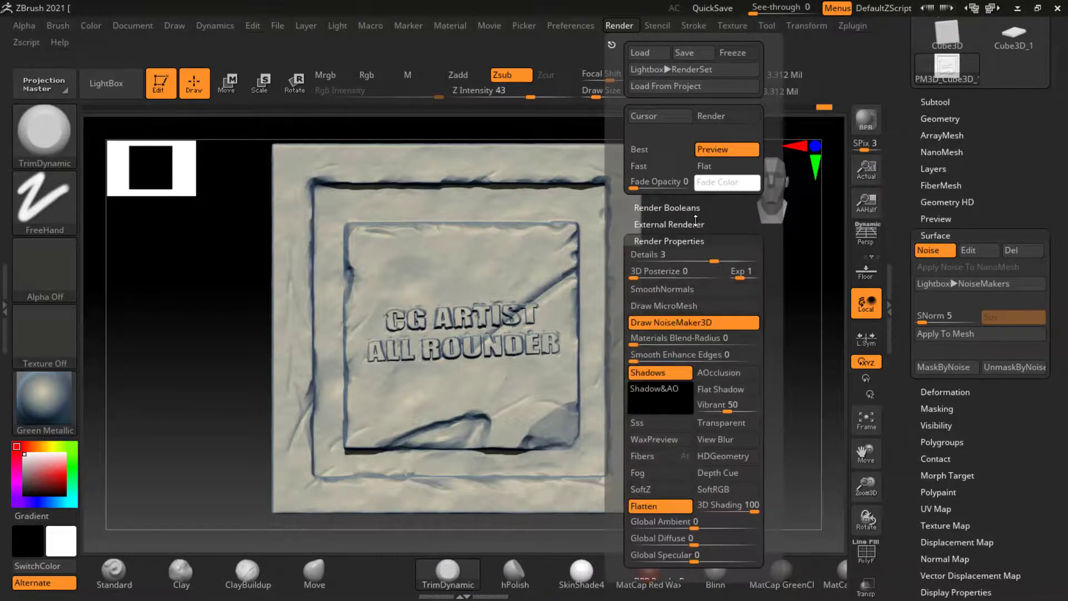
left_click(693, 225)
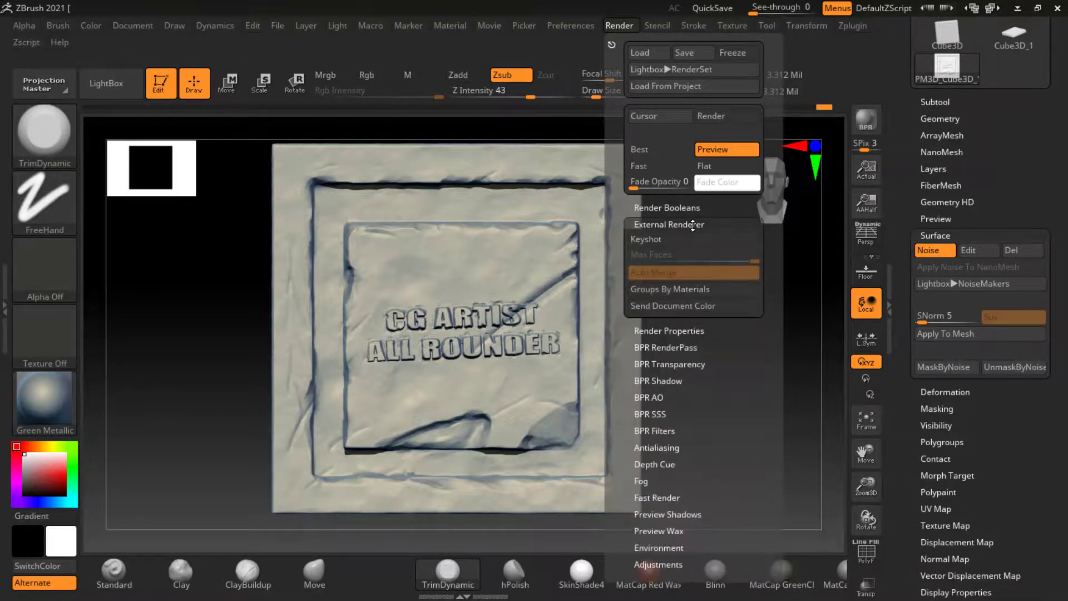
left_click(684, 346)
left_click(676, 317)
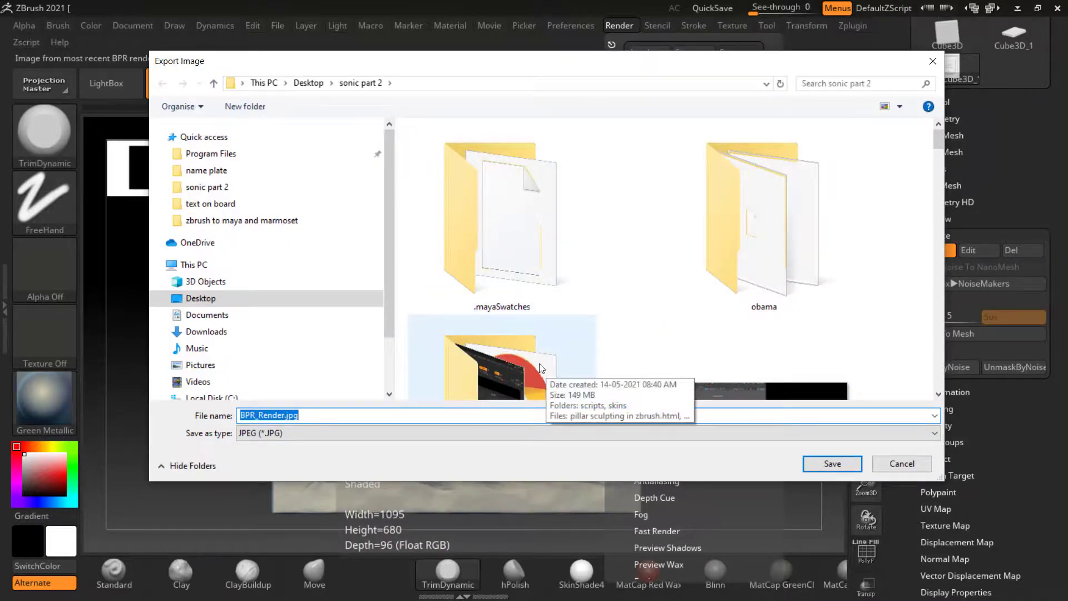
type("NAME PLATE")
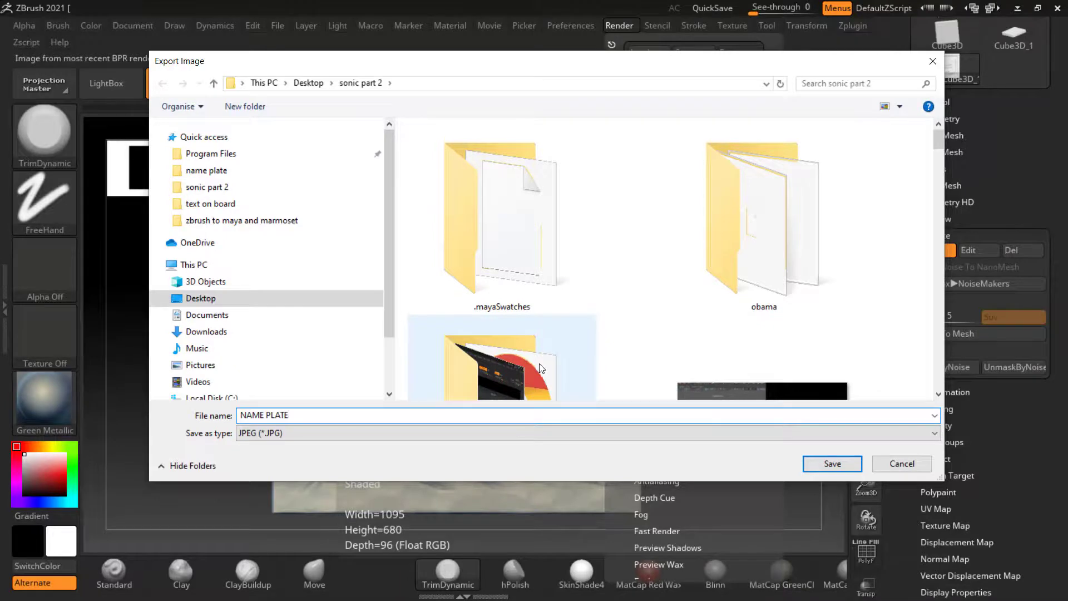
key("Return")
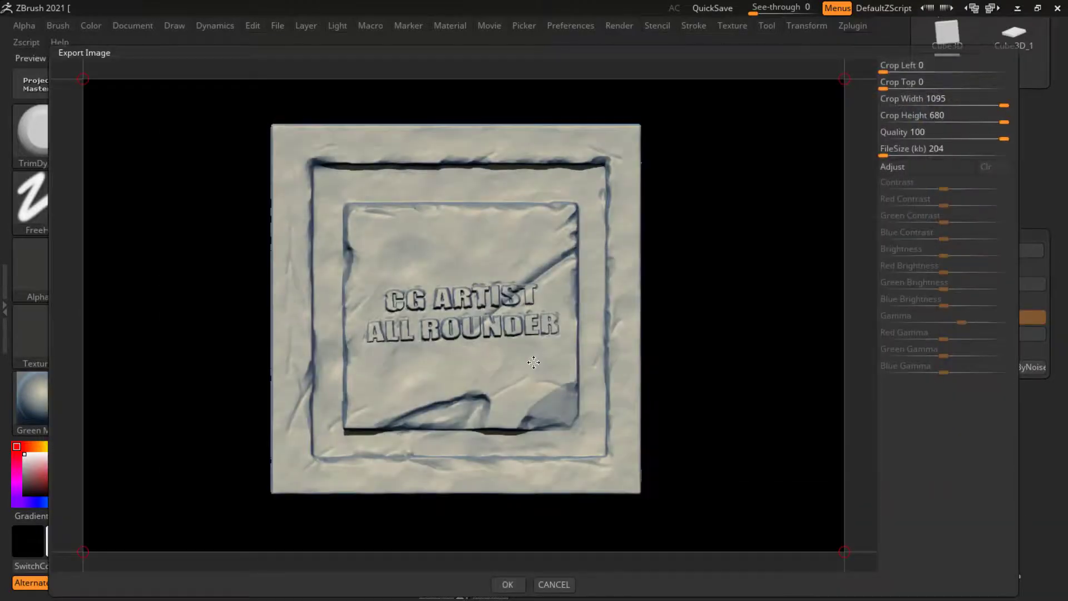
left_click(508, 584)
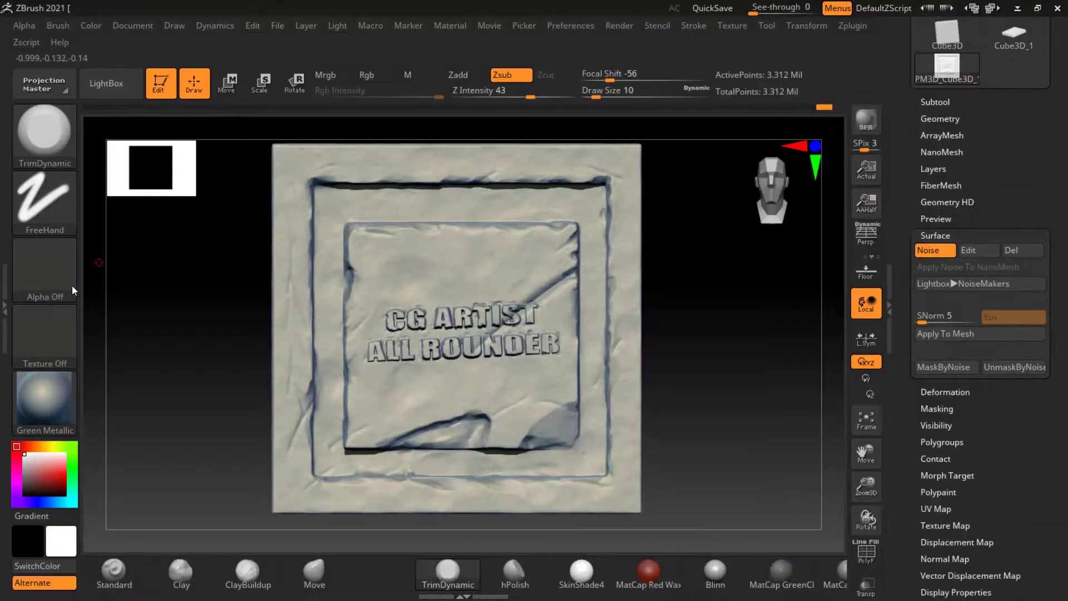
- Switch the plate's material to Gold and make a BPR render
left_click(38, 388)
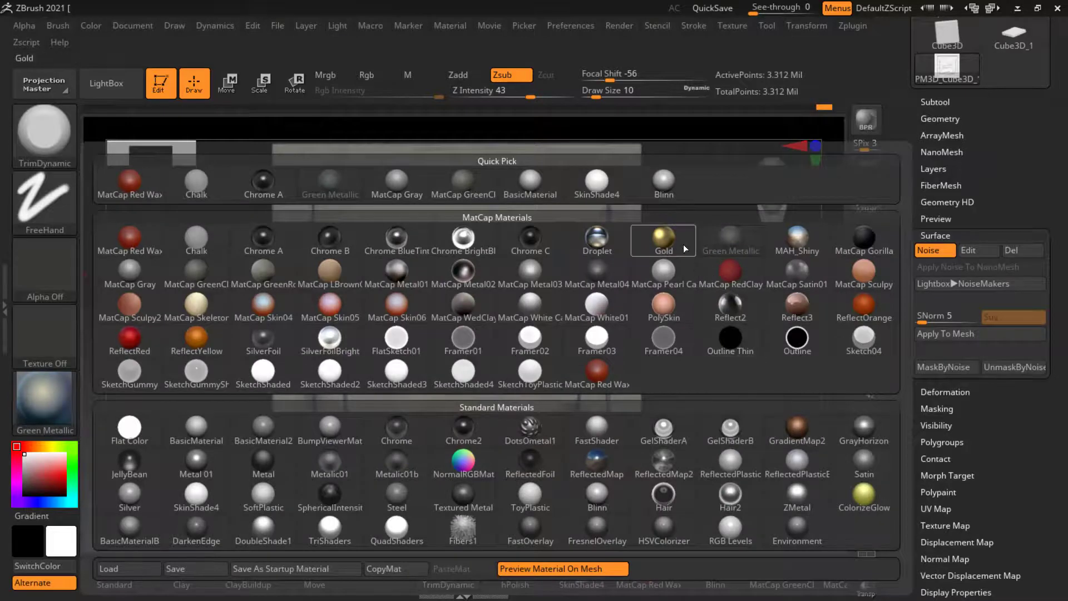
left_click(667, 240)
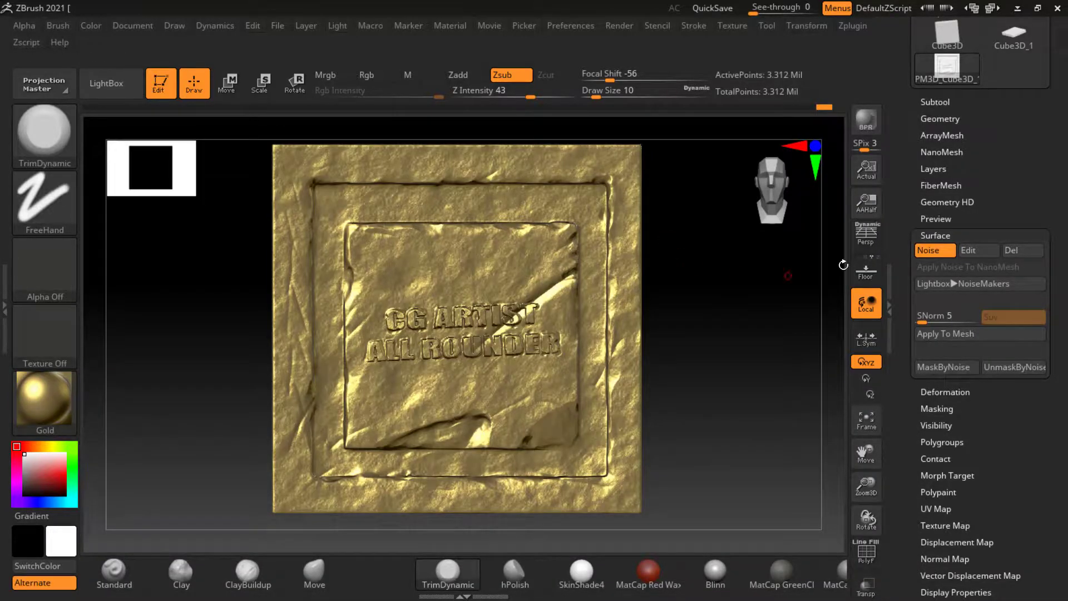
left_click(862, 128)
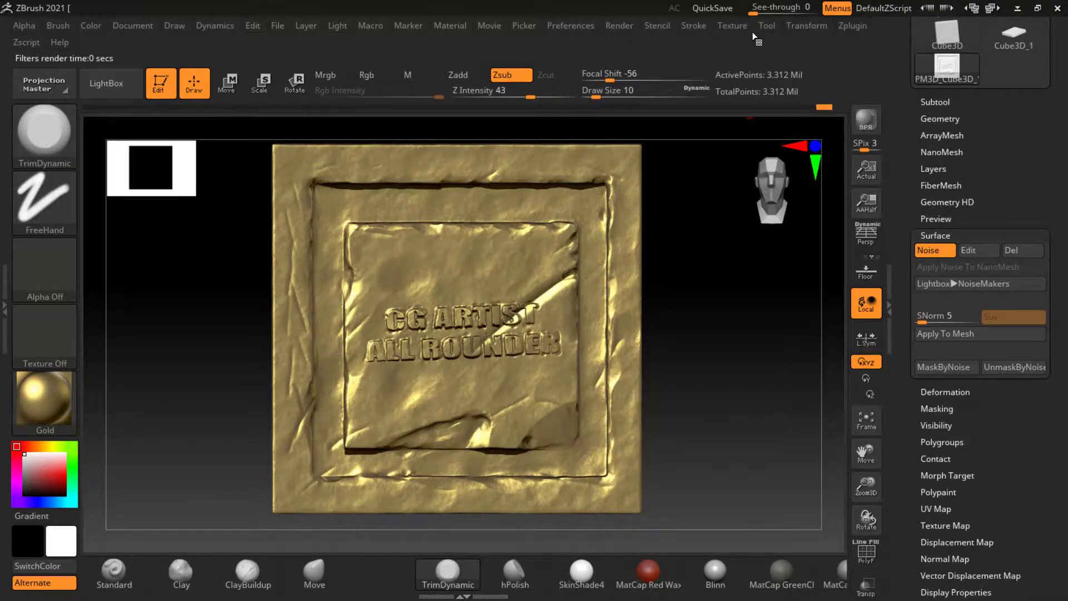
- Export the gold render's Shaded pass as NAME PLATE1.jpg in the sonic part 2 folder
left_click(723, 25)
left_click(623, 24)
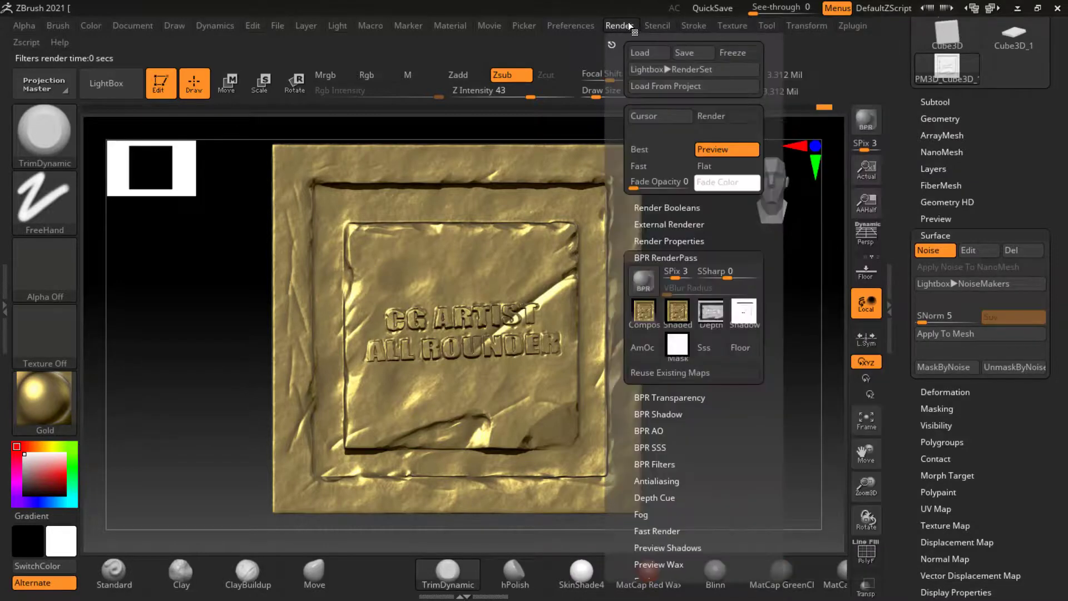
left_click(678, 310)
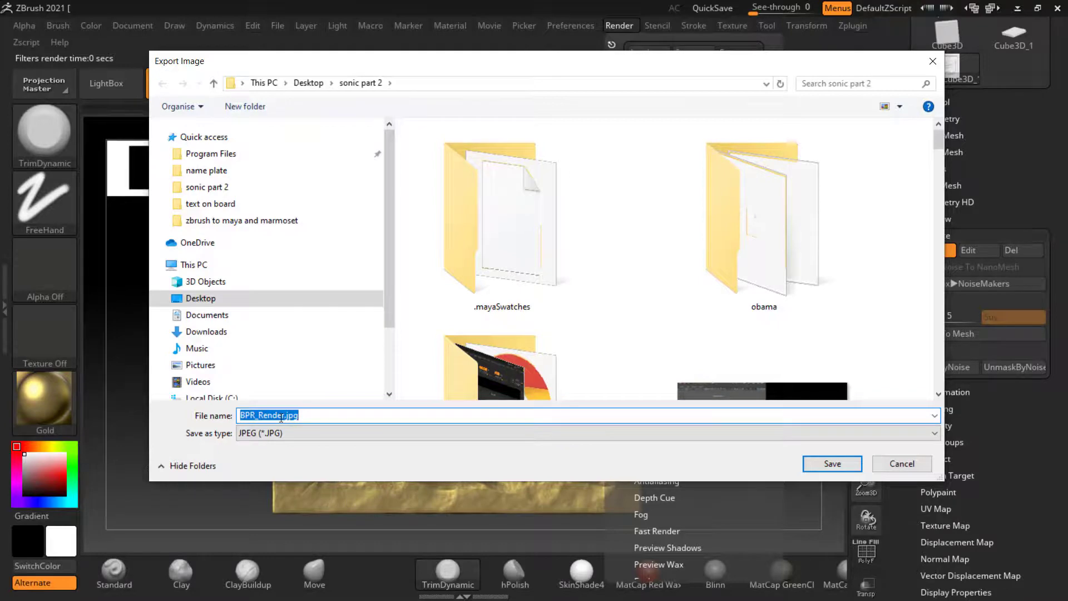
type("NAME")
key("Down")
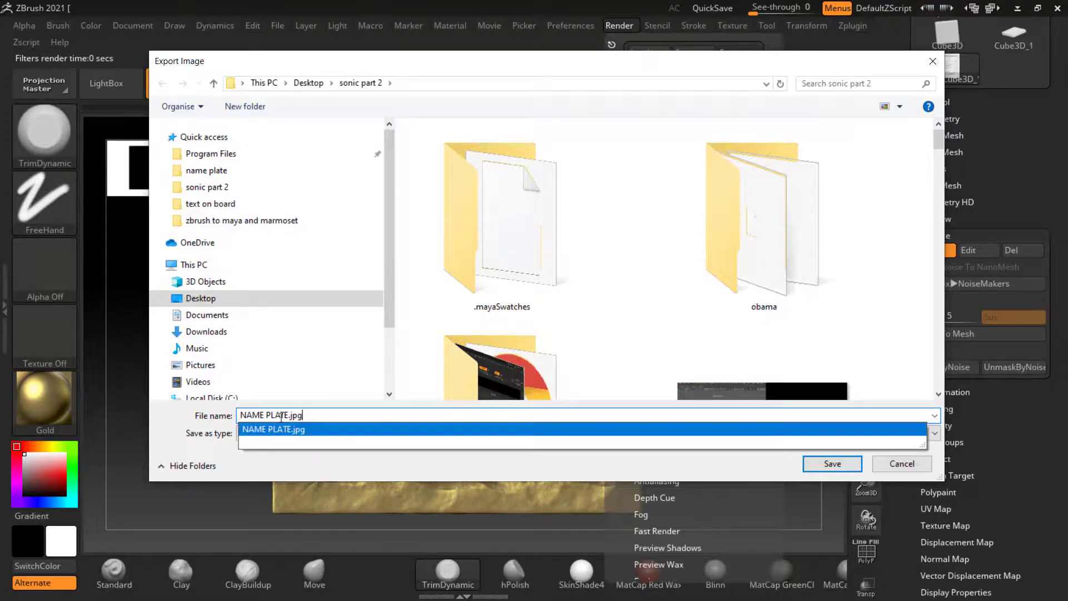
key("Return")
key("Return")
left_click(507, 584)
- Switch the plate's material to PolySkin and make a BPR render
left_click(46, 403)
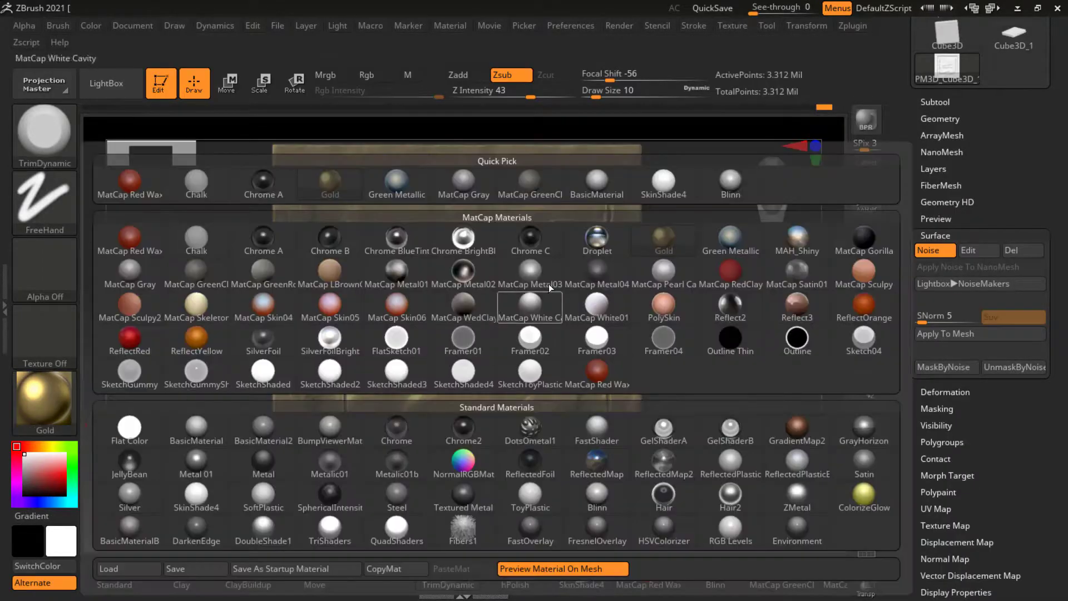
left_click(679, 299)
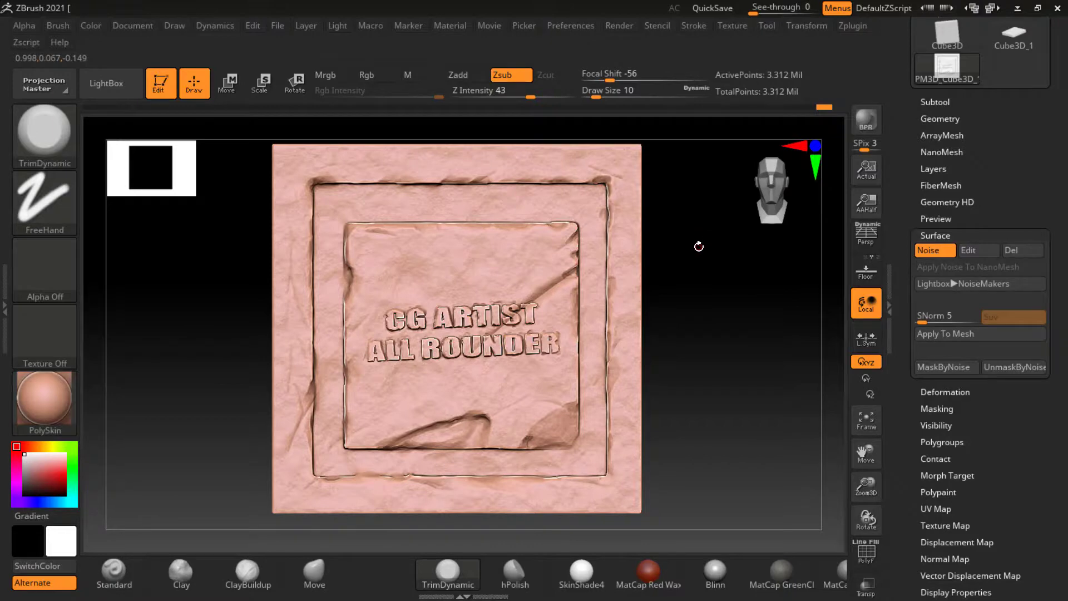
left_click(866, 119)
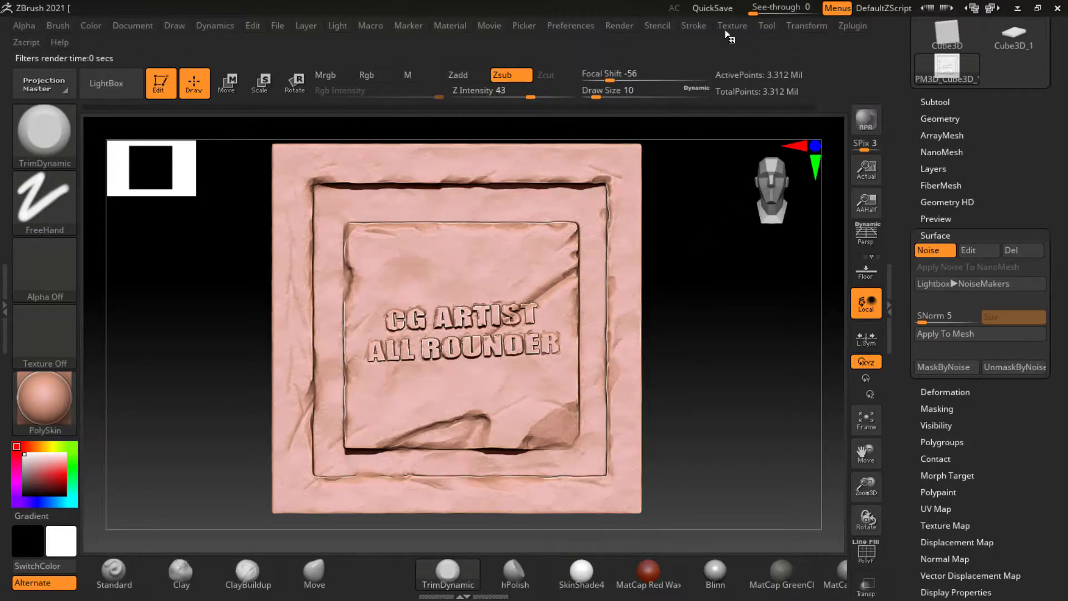
- Export the PolySkin render's Shaded pass as NAME PLATE12.jpg in the sonic part 2 folder
left_click(621, 27)
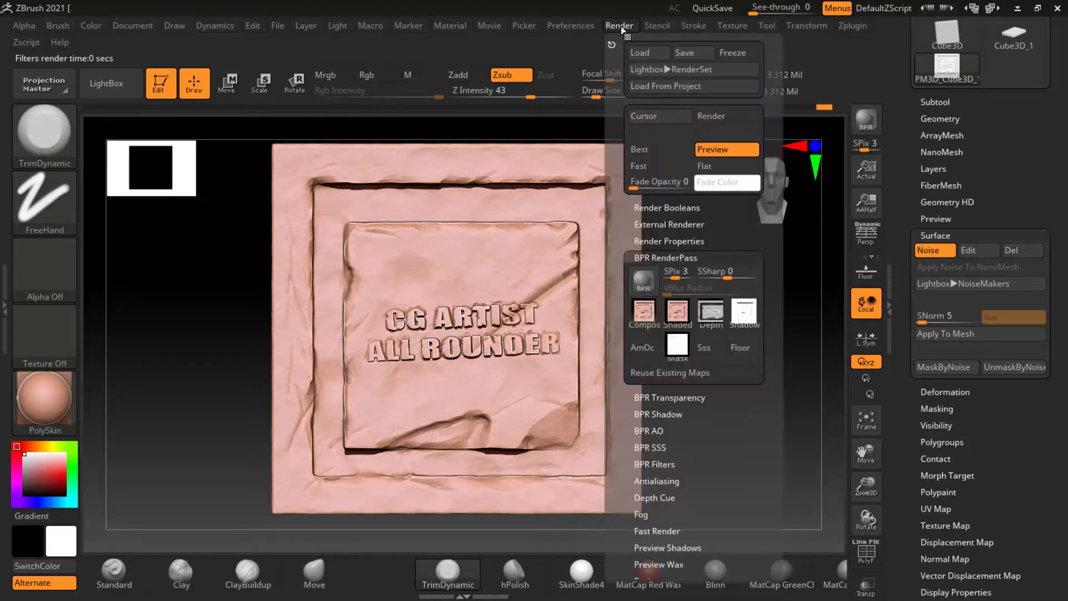
left_click(676, 314)
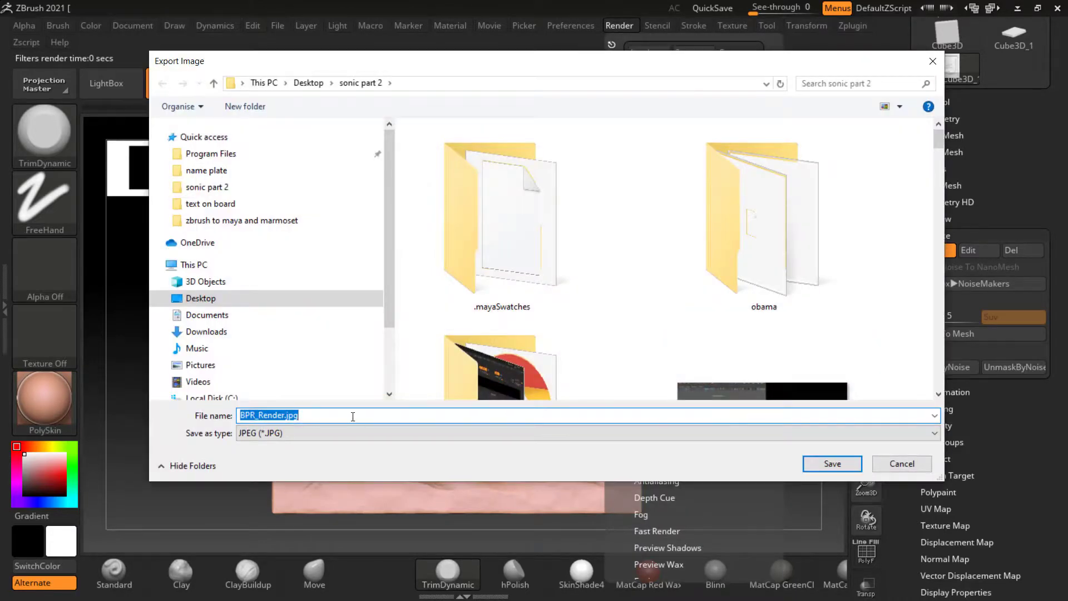
type("NAME PLATE")
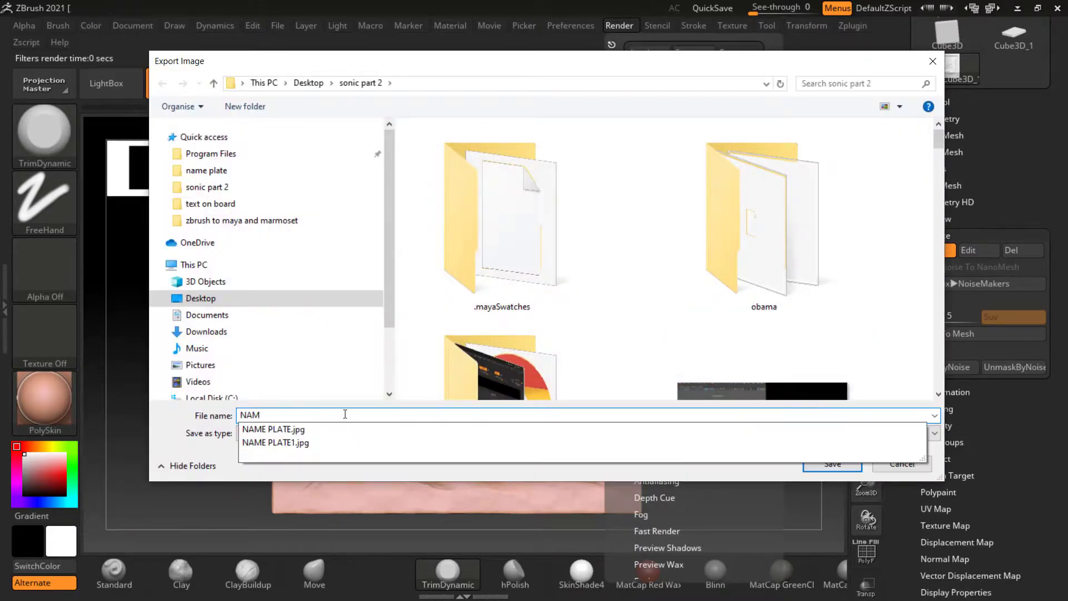
key("Down")
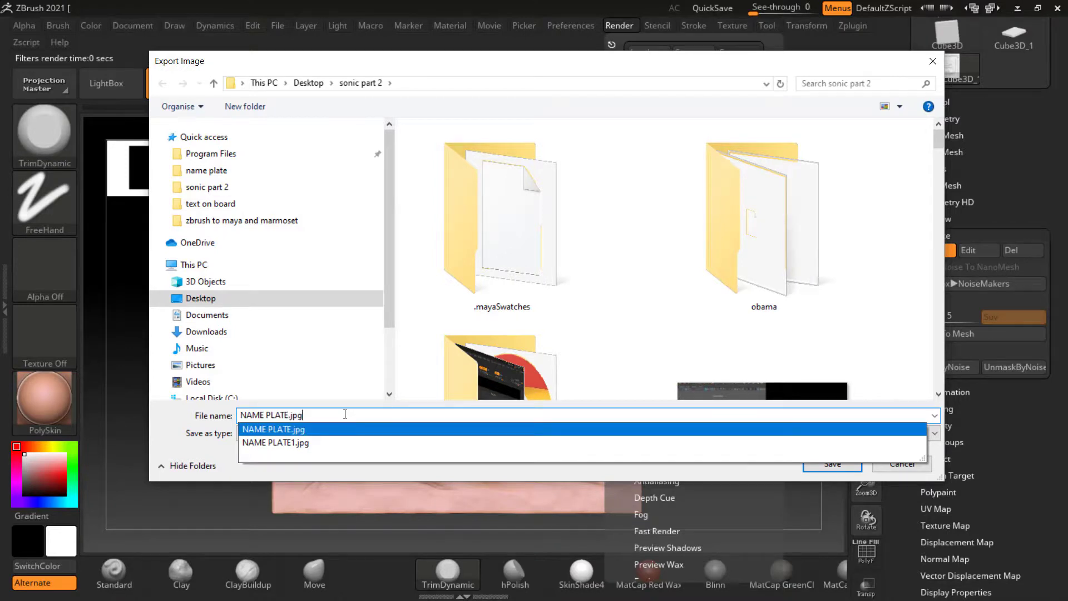
key("Down")
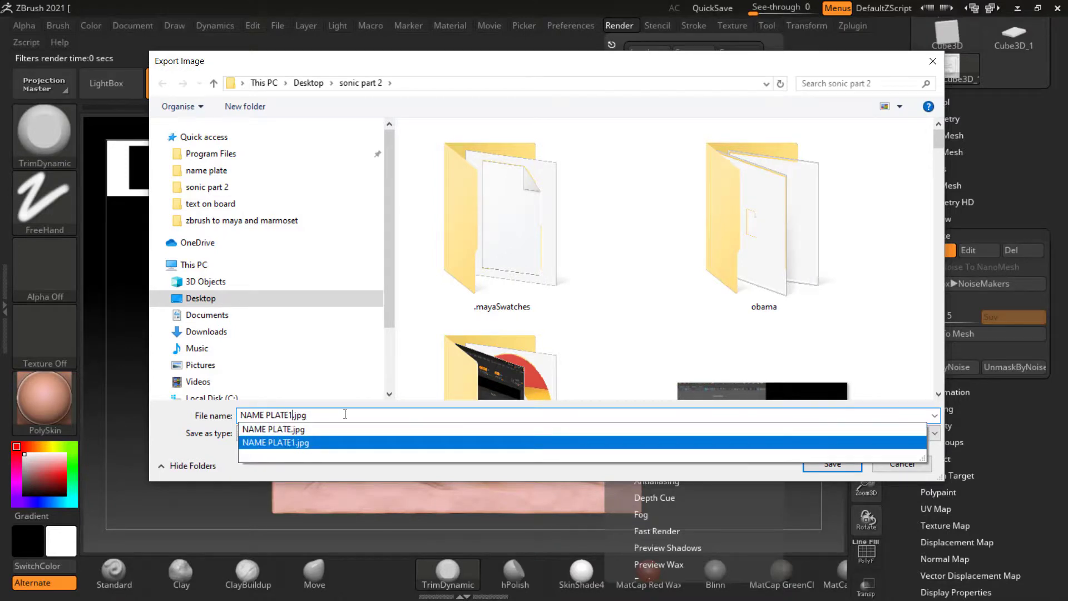
key("Return")
type("2")
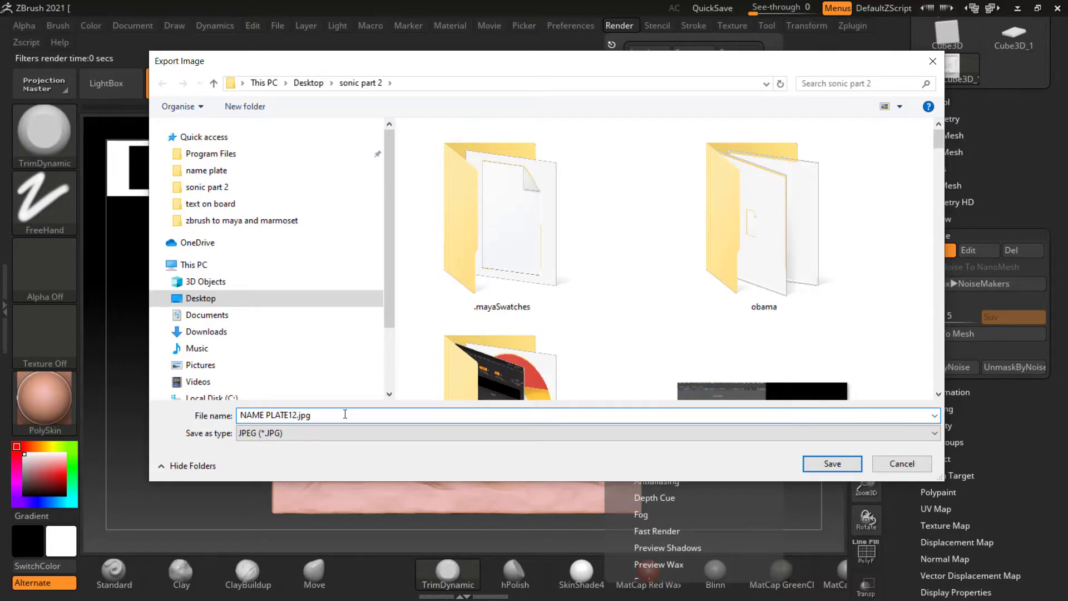
key("Return")
left_click(508, 584)
key("alt+Tab")
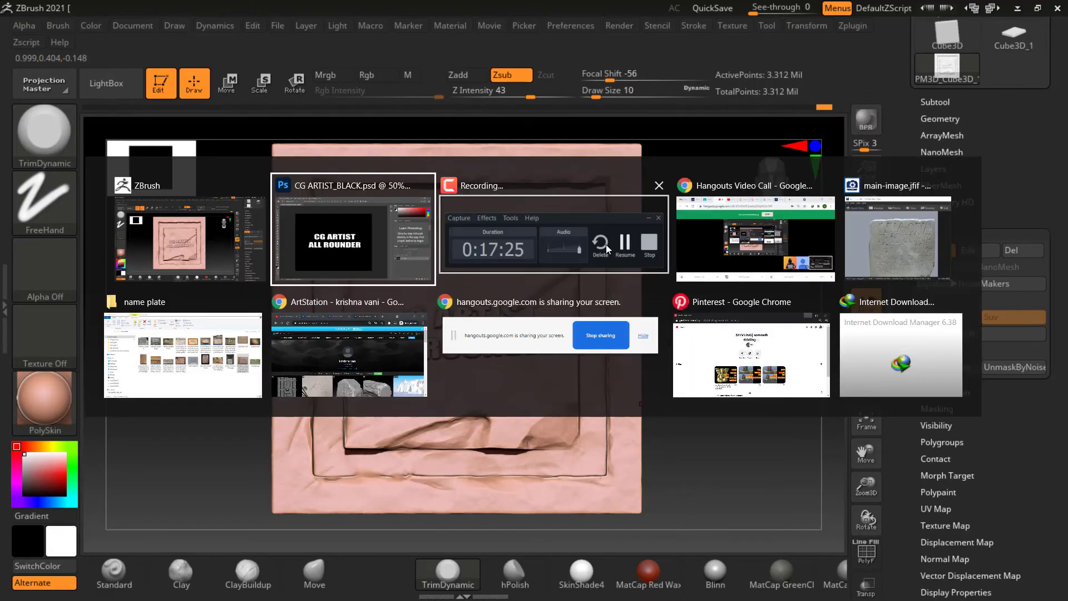